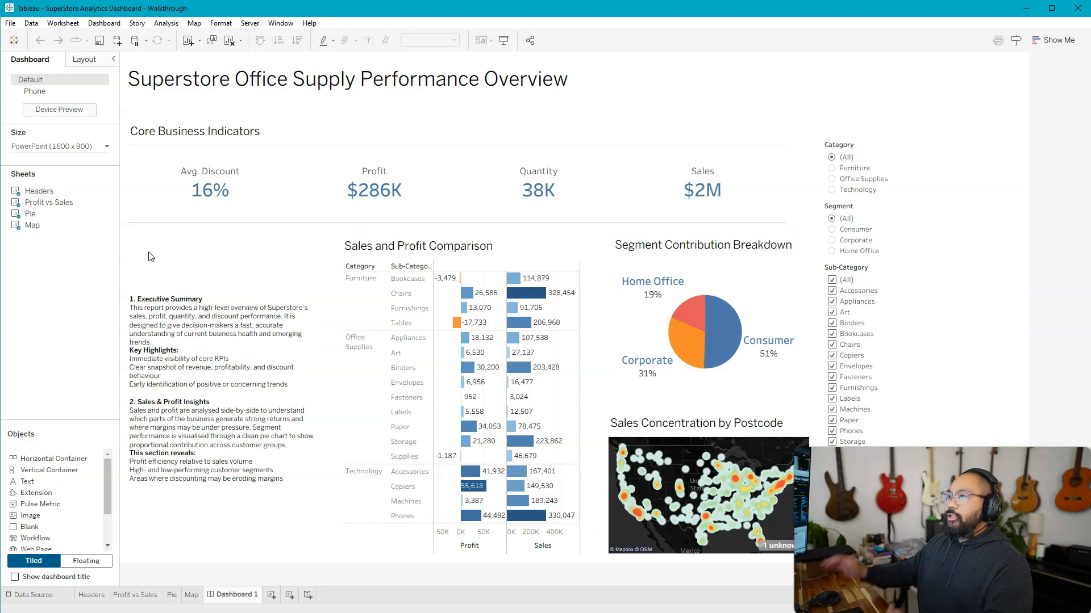
pyautogui.click(238, 596)
pyautogui.hotkey('alt', 'Tab')
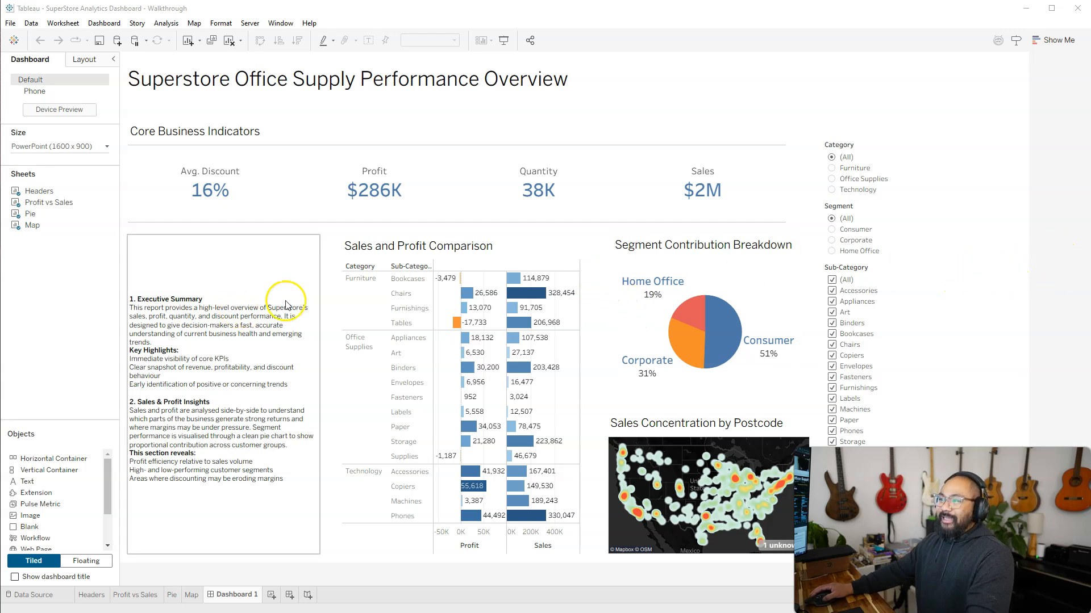
# Narrow the executive summary text block and move the Sales and Profit Comparison chart closer to it
pyautogui.click(279, 273)
pyautogui.moveTo(319, 292); pyautogui.dragTo(273, 294)
pyautogui.click(451, 237)
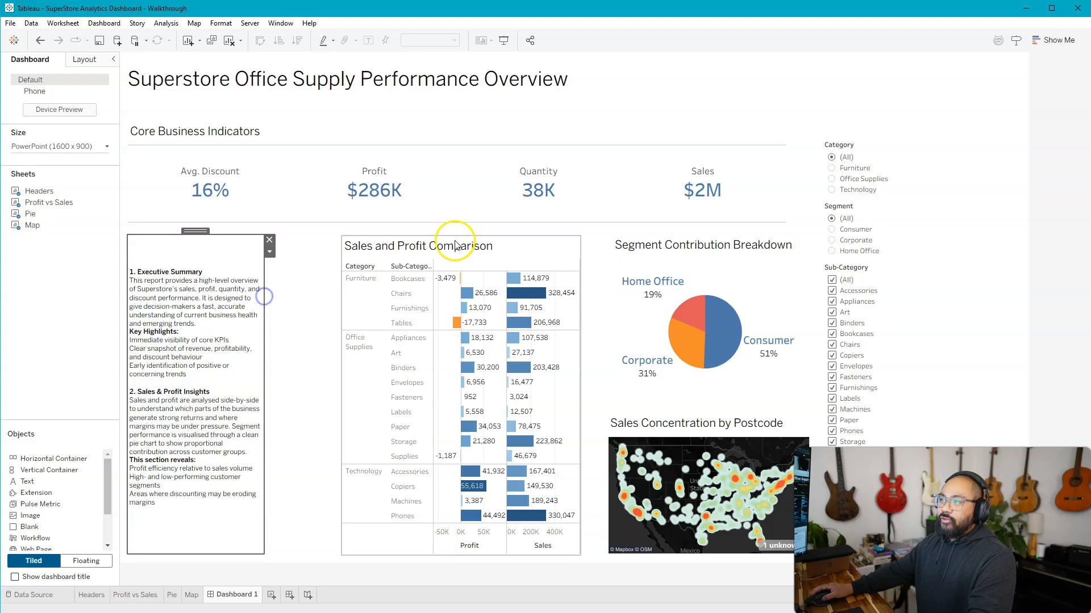
pyautogui.moveTo(455, 236); pyautogui.dragTo(378, 231)
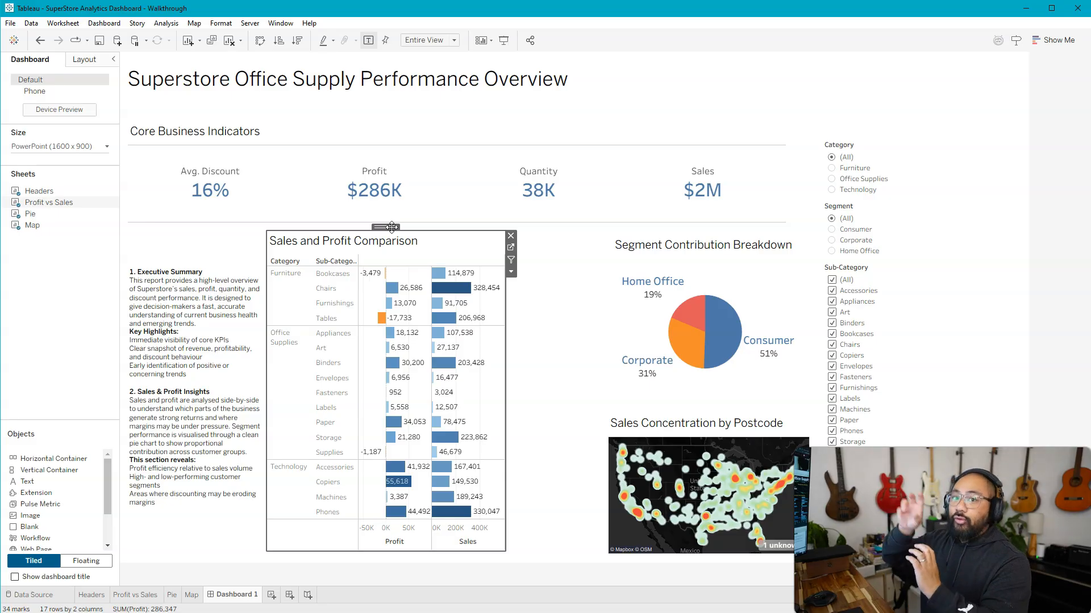
pyautogui.moveTo(392, 227); pyautogui.dragTo(443, 231)
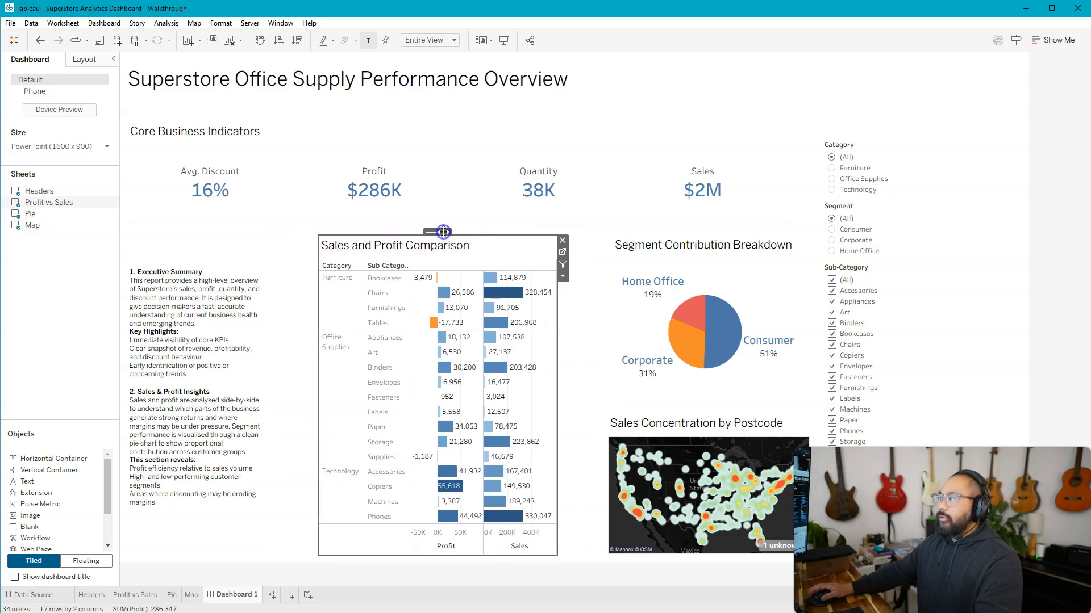
pyautogui.click(565, 325)
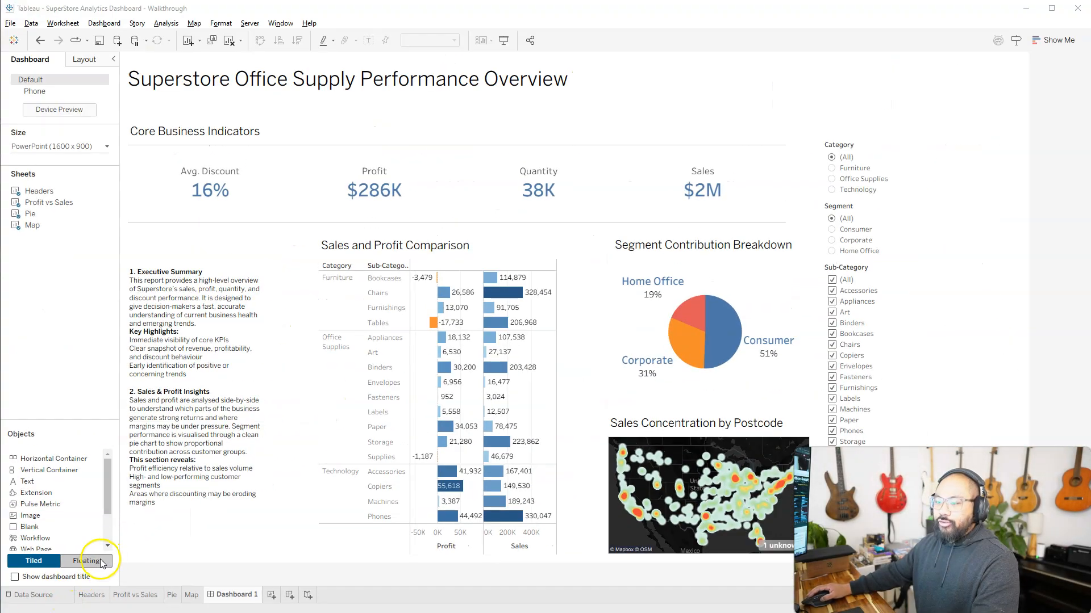
# Add a floating image object to the dashboard with the jellyman_costco_but_illustrated_dark picture from Downloads, fitted and centred
pyautogui.click(101, 563)
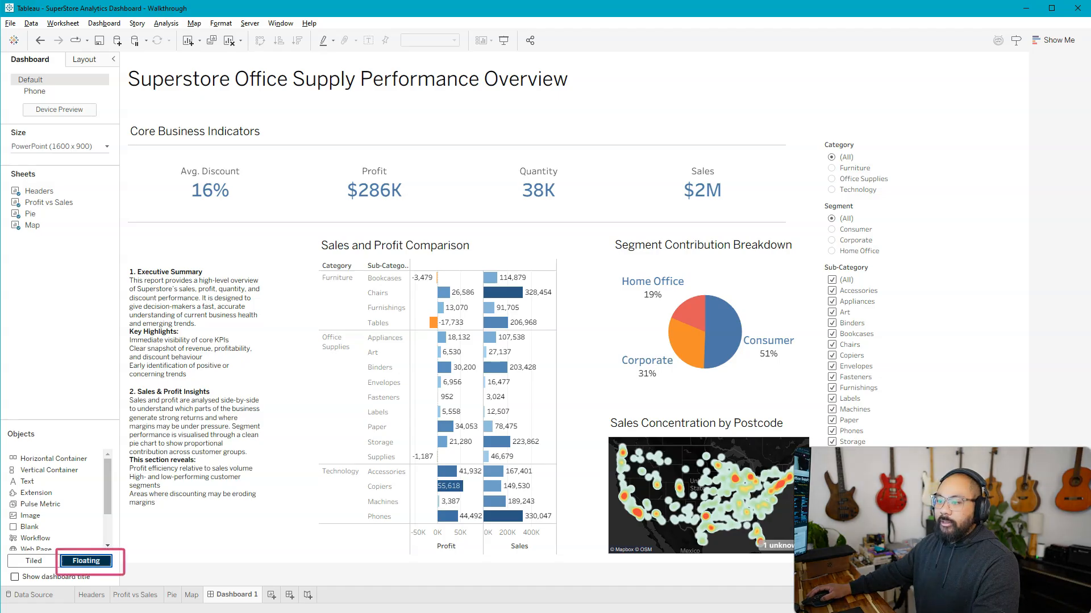
pyautogui.moveTo(30, 516); pyautogui.dragTo(285, 199)
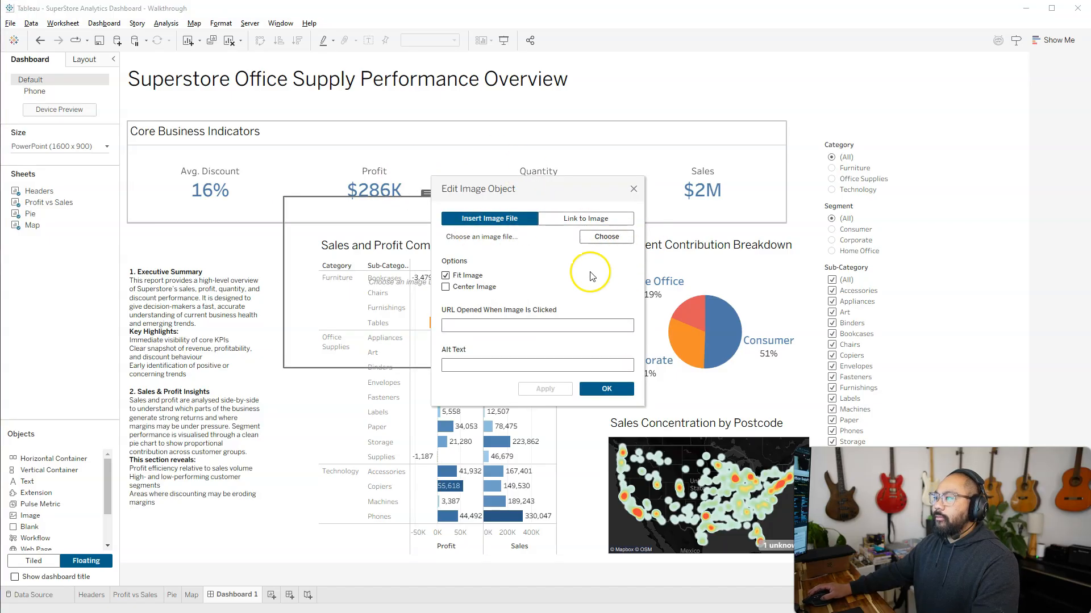
pyautogui.click(606, 236)
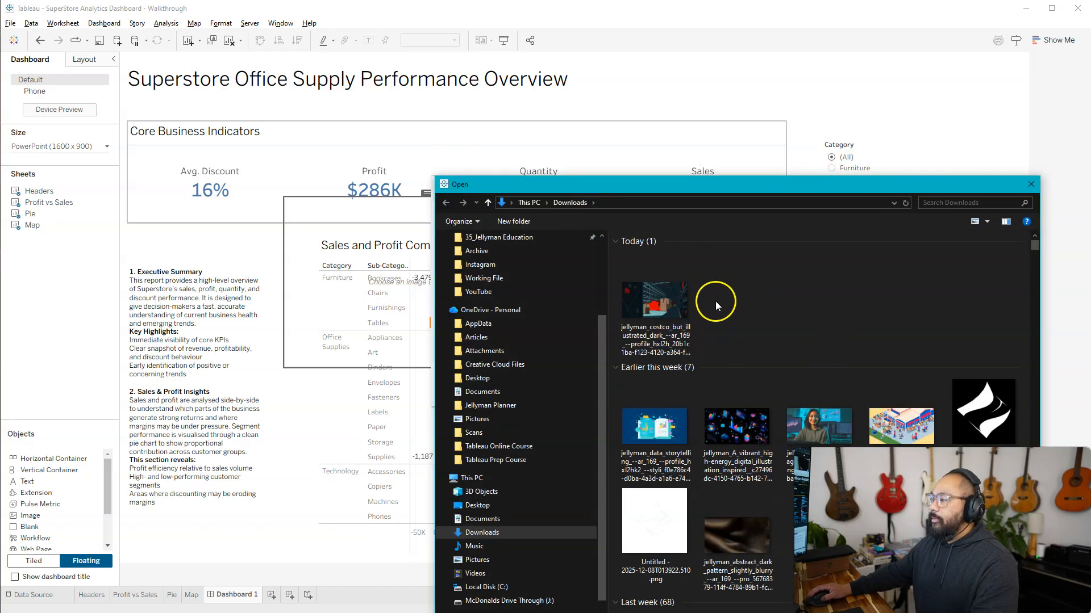
pyautogui.click(656, 302)
pyautogui.moveTo(793, 186); pyautogui.dragTo(574, 64)
pyautogui.click(436, 209)
pyautogui.click(730, 529)
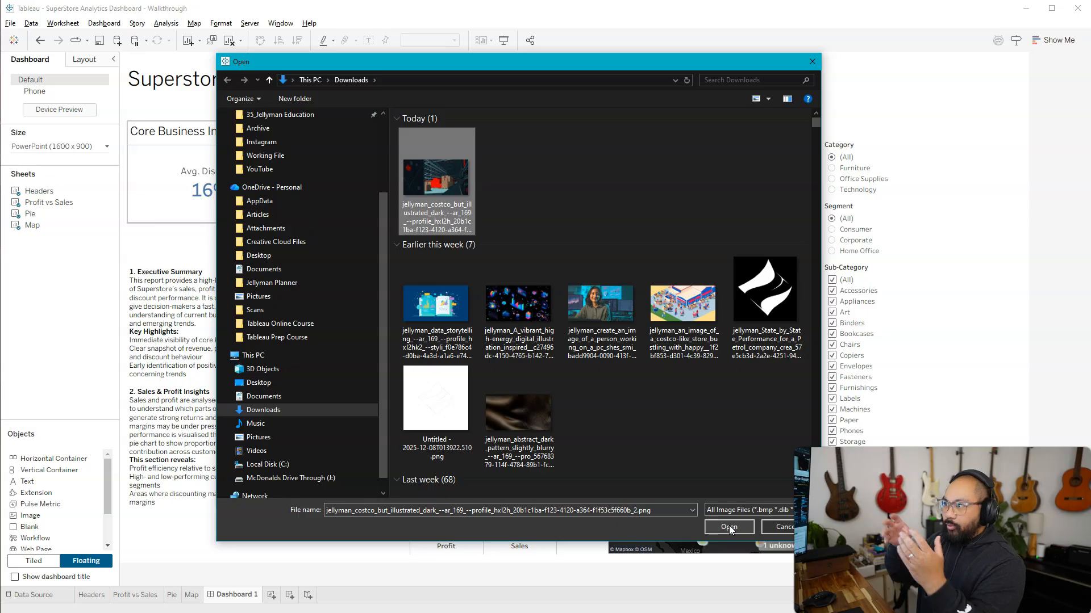
pyautogui.click(728, 526)
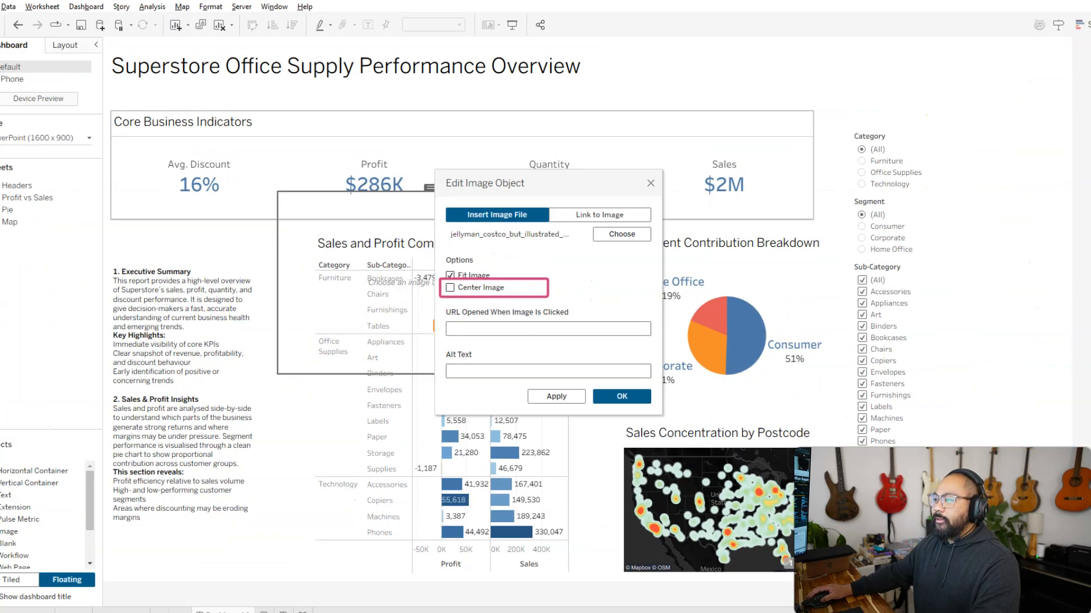
pyautogui.click(510, 298)
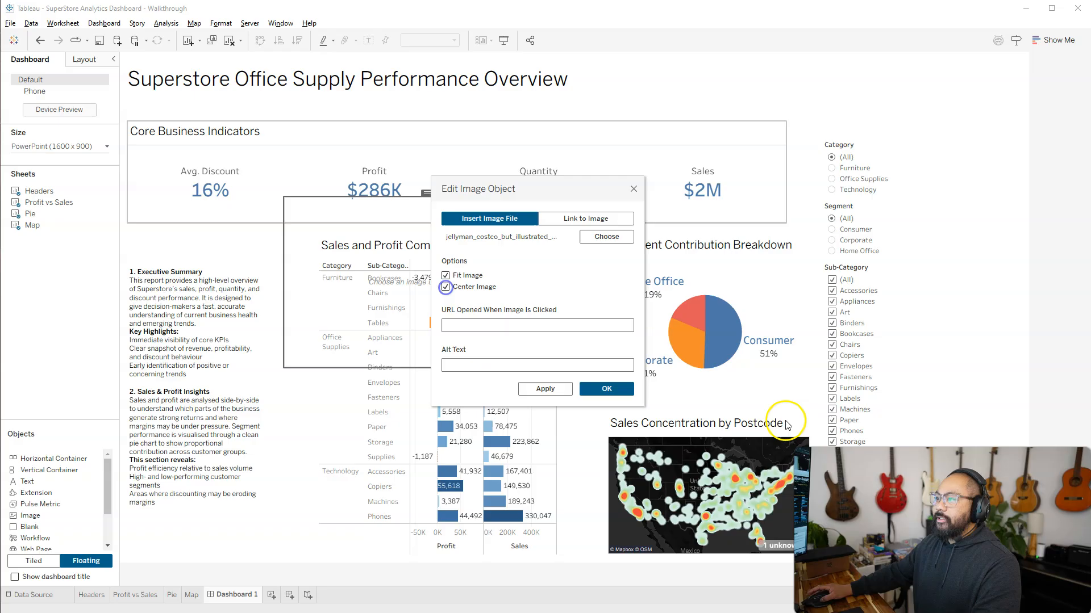
pyautogui.click(606, 388)
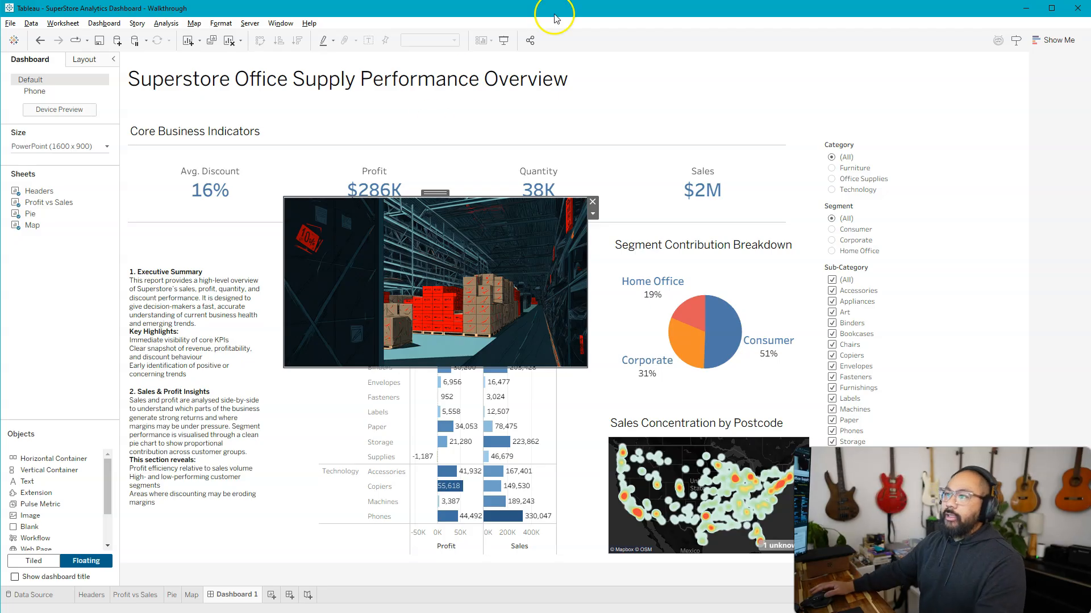
# Set the image's position to x 0, y 0 and its size to 1,600 wide by 900 high
pyautogui.click(79, 59)
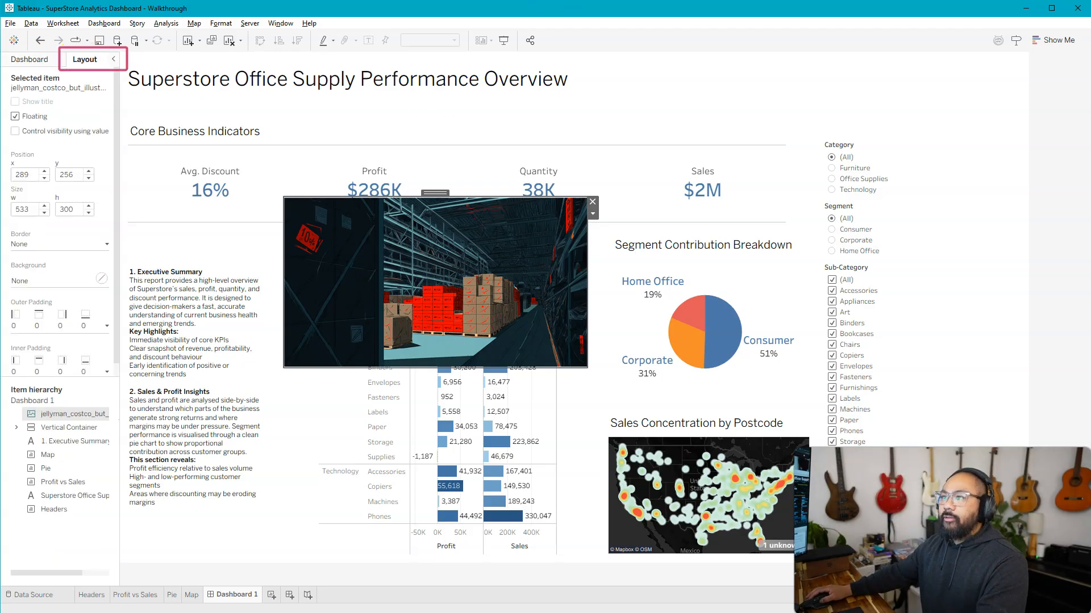
pyautogui.moveTo(7, 147); pyautogui.dragTo(113, 228)
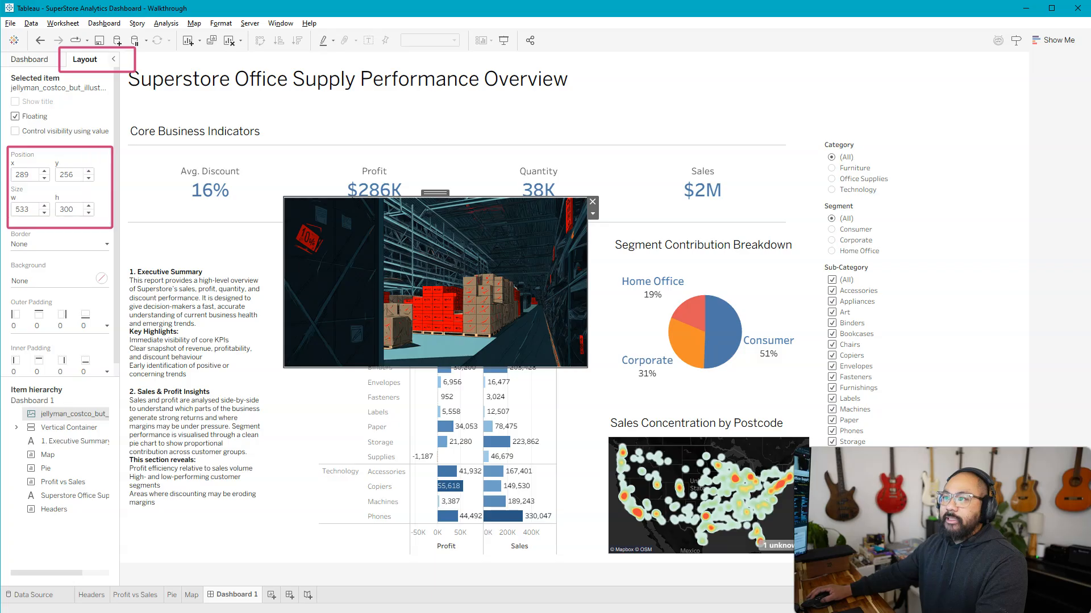
pyautogui.press('Escape')
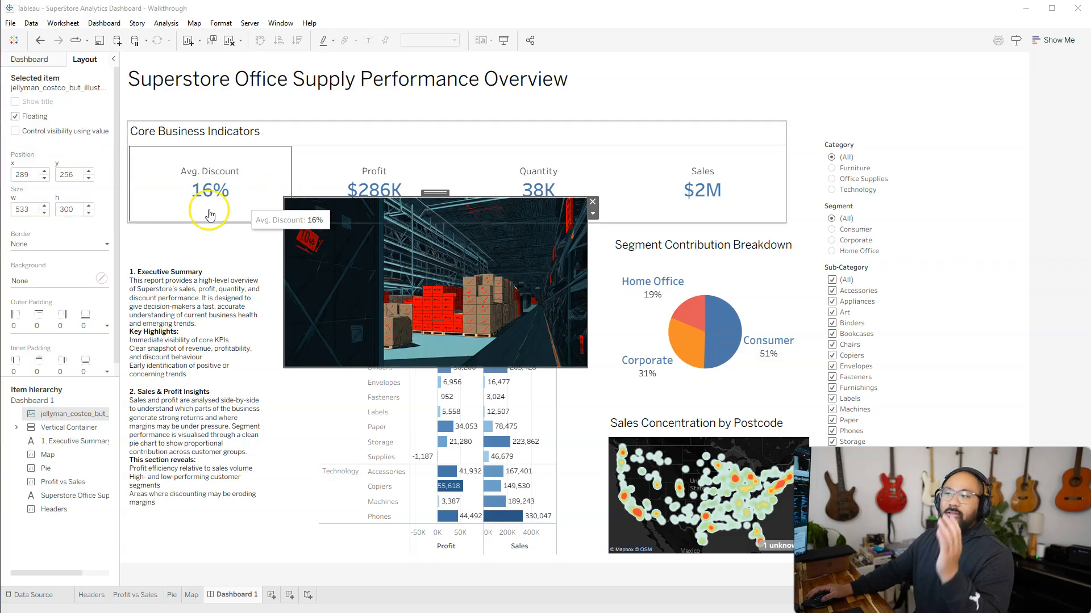
pyautogui.click(35, 175)
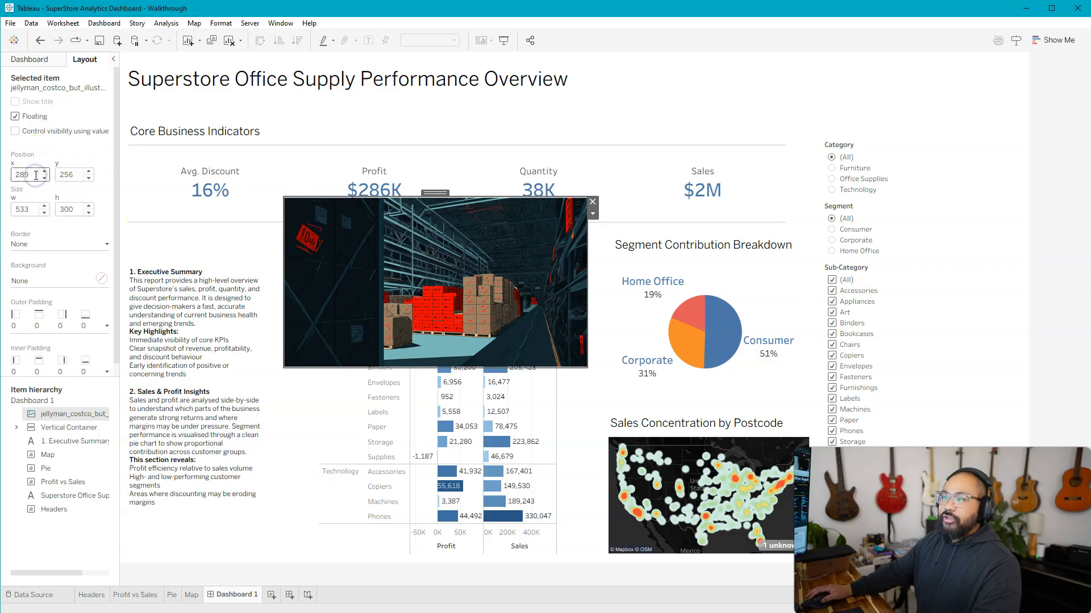
pyautogui.write('0')
pyautogui.press('Tab')
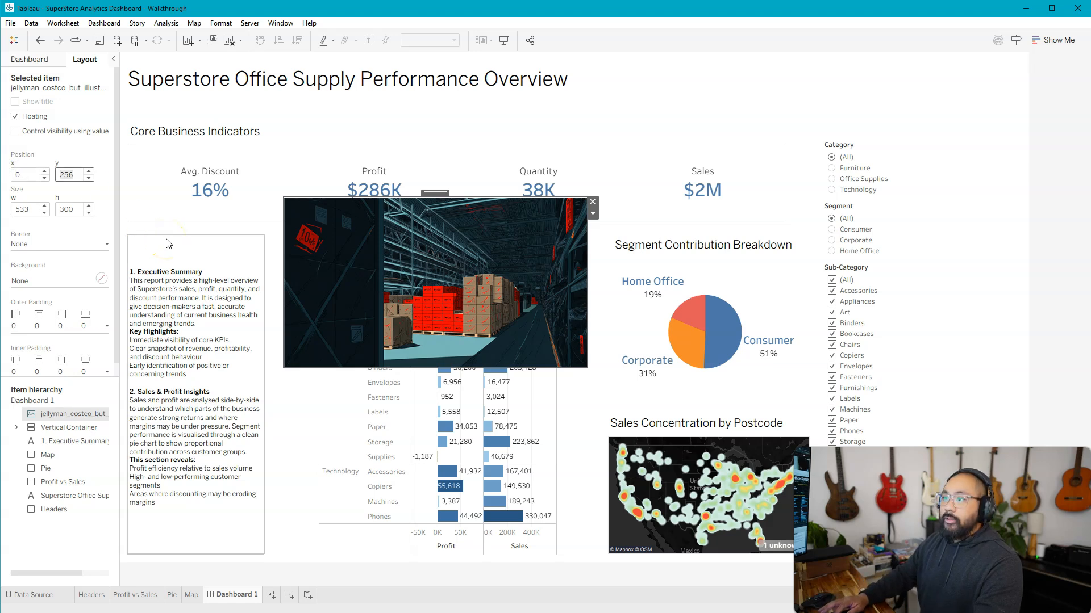
pyautogui.click(25, 208)
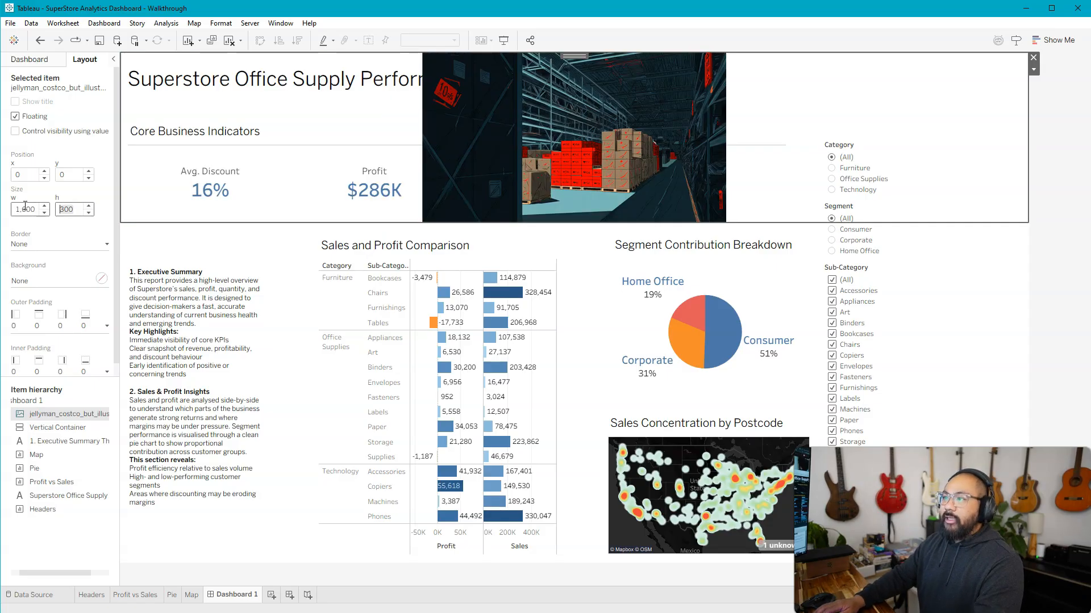
pyautogui.write('00')
pyautogui.press('Return')
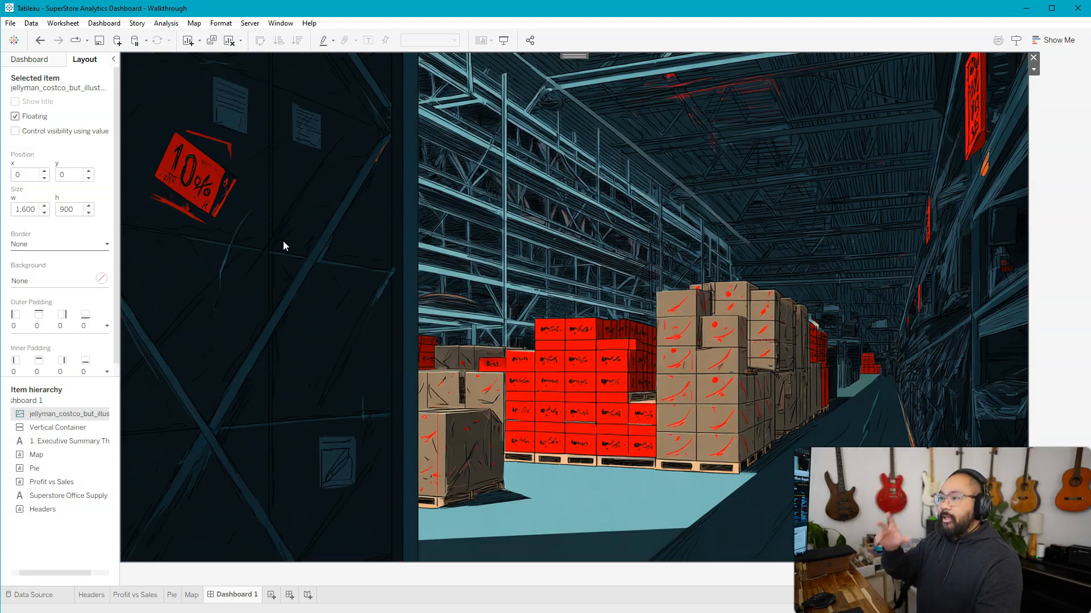
pyautogui.click(232, 233)
pyautogui.click(1000, 236)
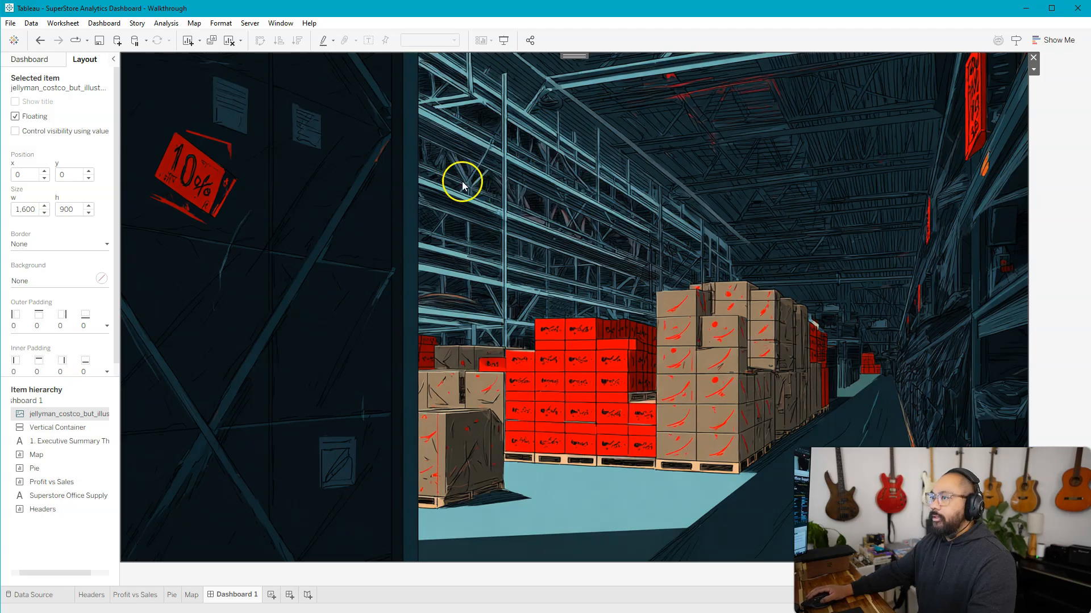
pyautogui.click(1034, 69)
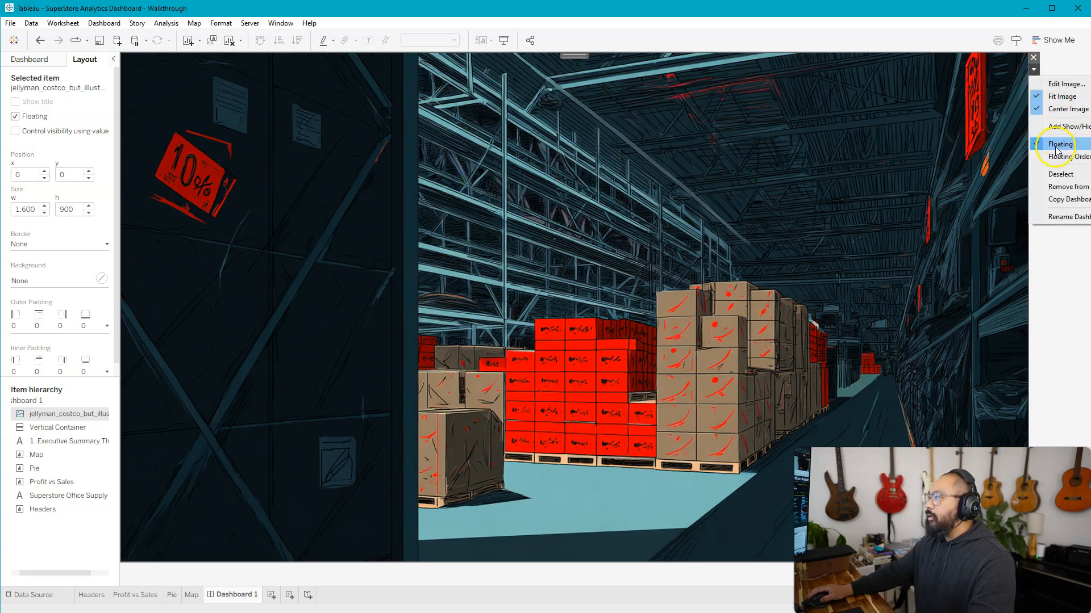
pyautogui.click(771, 173)
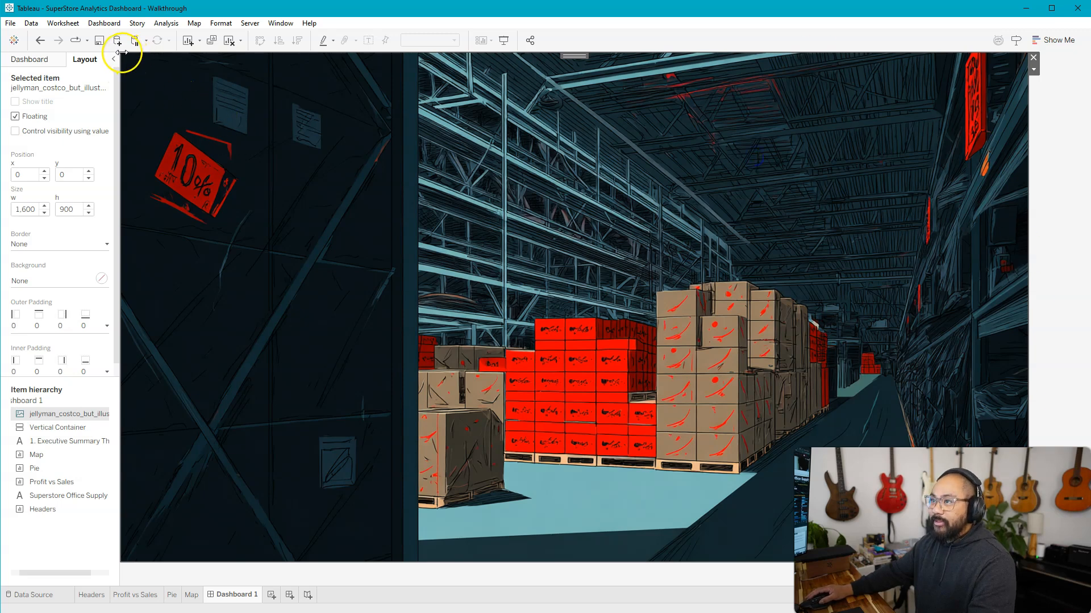
pyautogui.moveTo(123, 54); pyautogui.dragTo(725, 78)
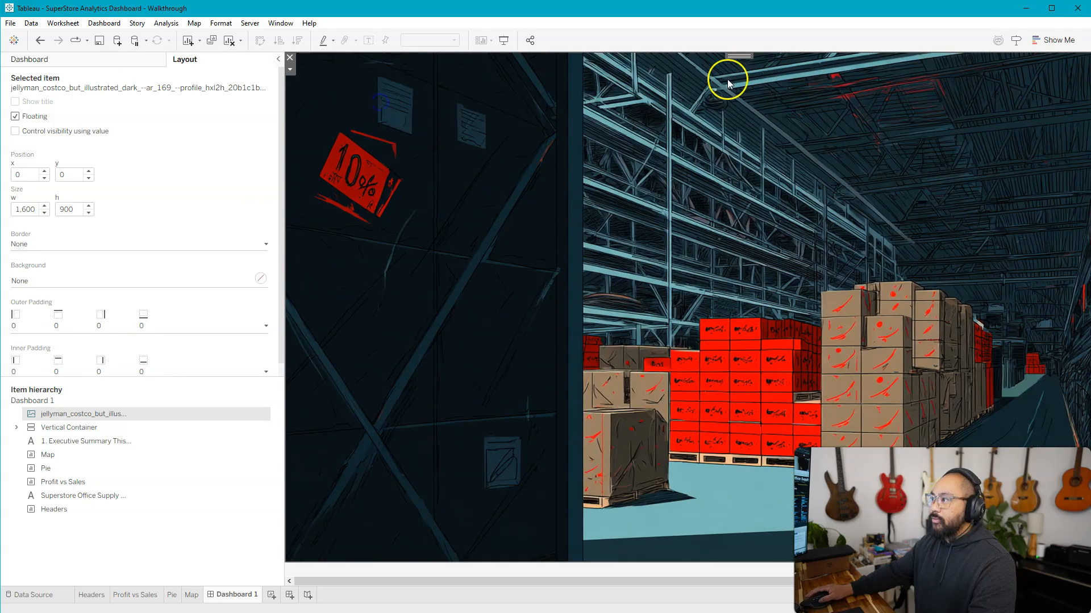
pyautogui.moveTo(286, 90); pyautogui.dragTo(110, 118)
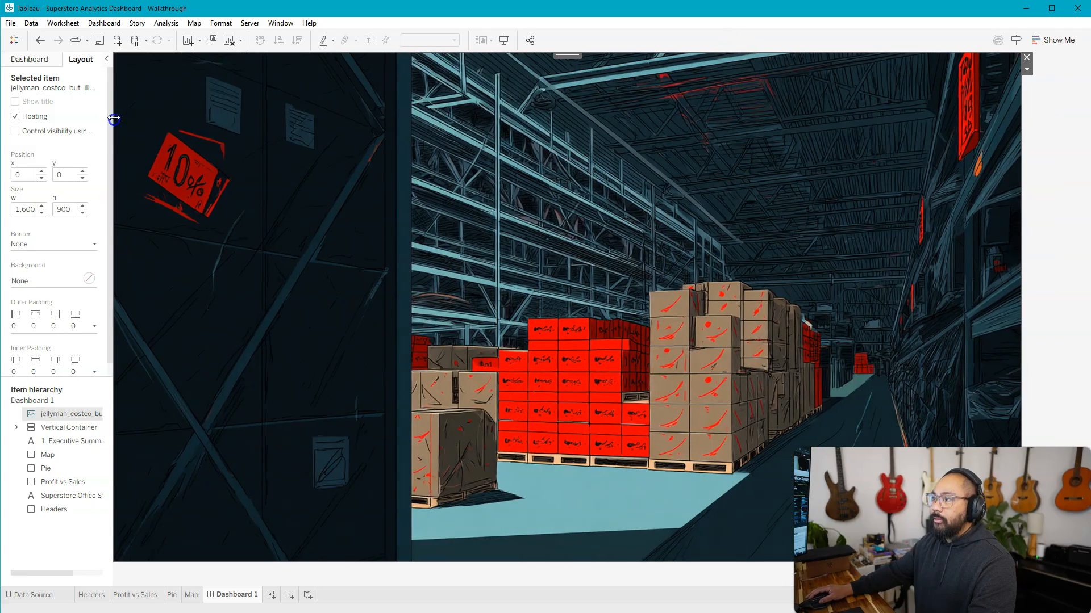
pyautogui.moveTo(581, 60); pyautogui.dragTo(193, 124)
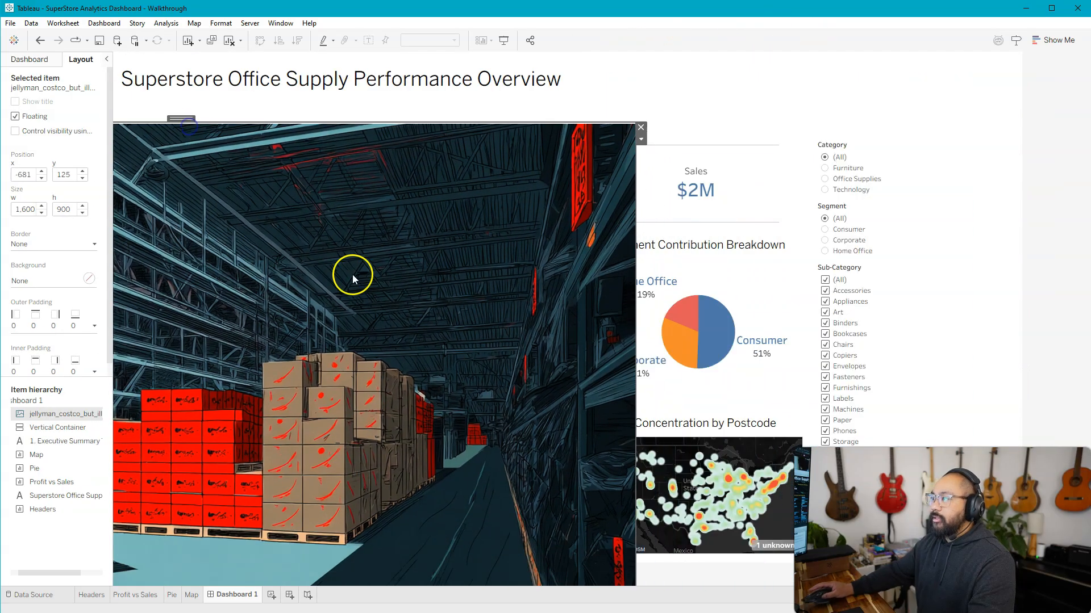
pyautogui.click(641, 140)
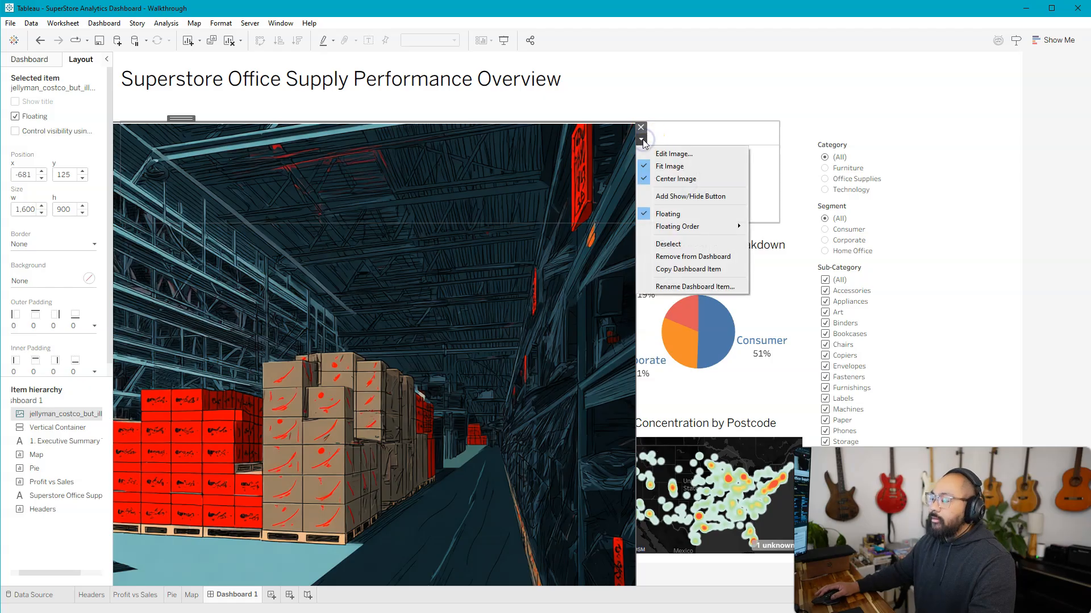
pyautogui.moveTo(697, 227)
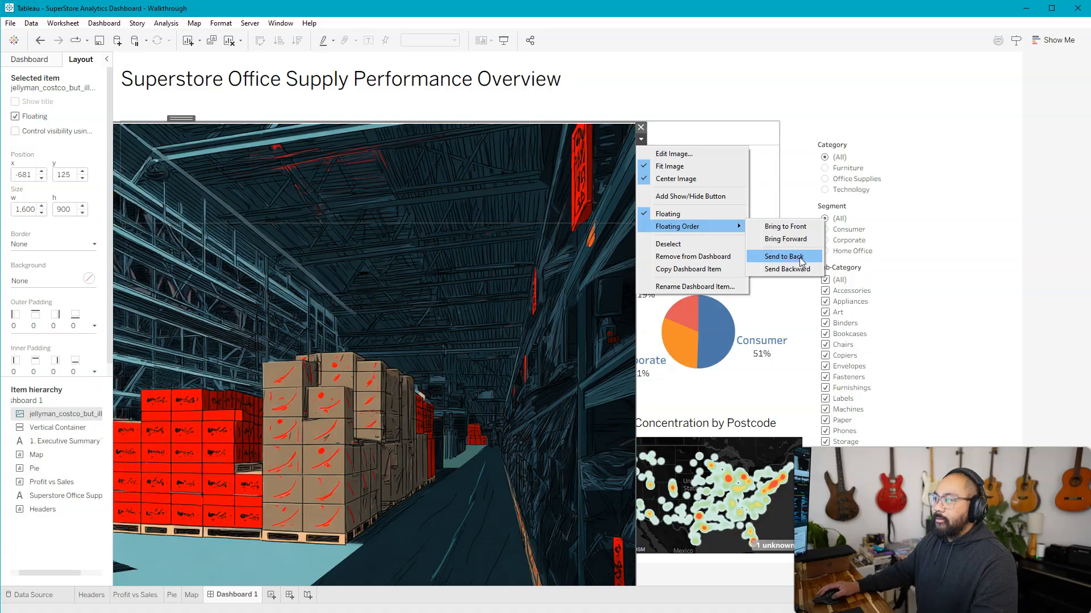
pyautogui.click(1070, 225)
pyautogui.hotkey('ctrl', 'z')
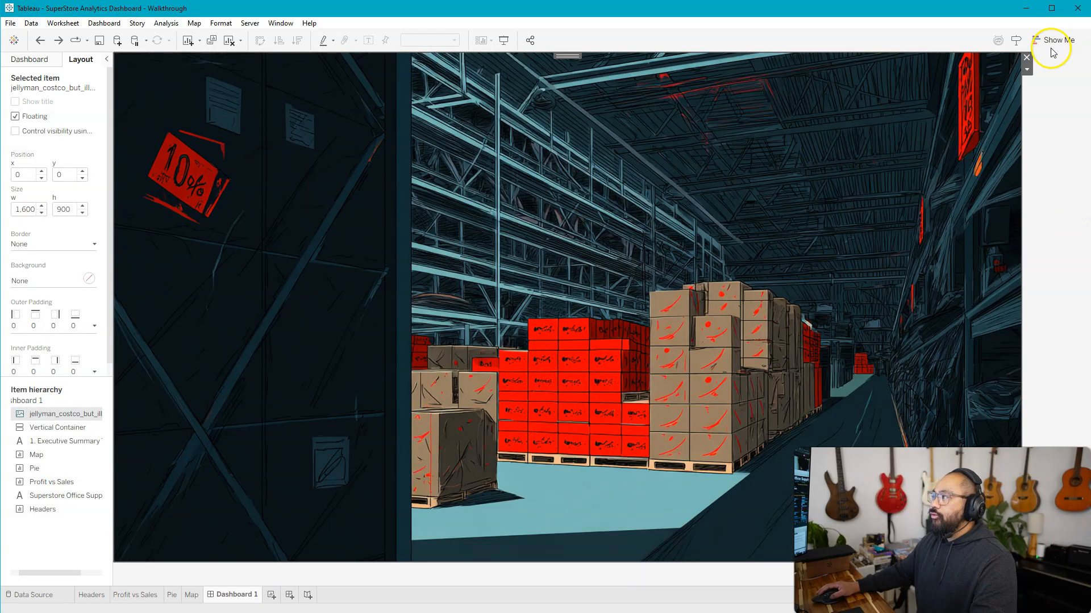
# Send the warehouse image to the back of the dashboard's floating order
pyautogui.click(1027, 68)
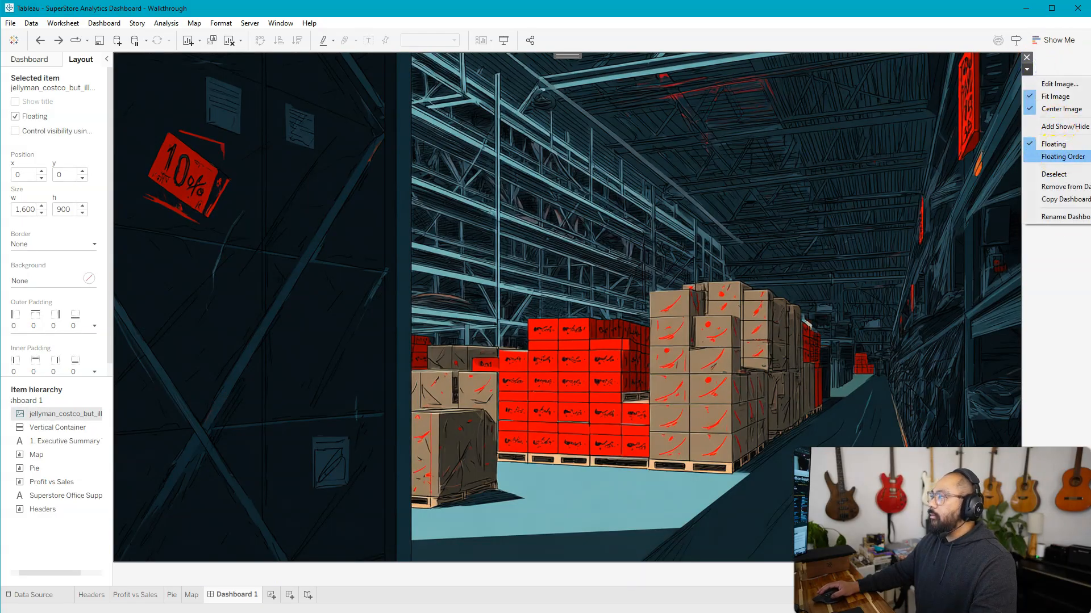
pyautogui.click(1090, 194)
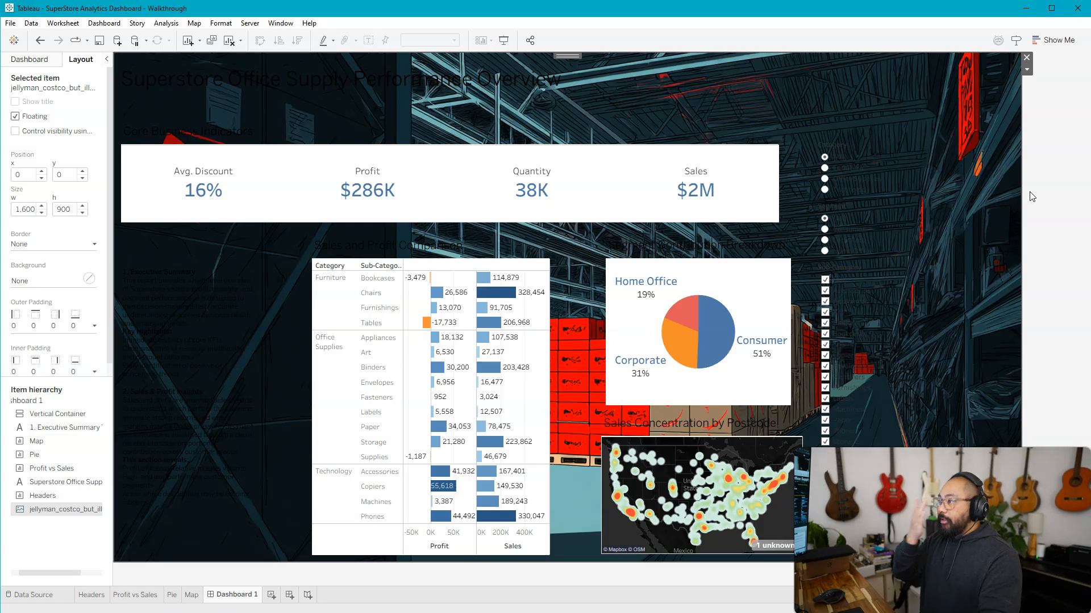
# Set the colour of all fonts in the workbook formatting to white
pyautogui.click(217, 25)
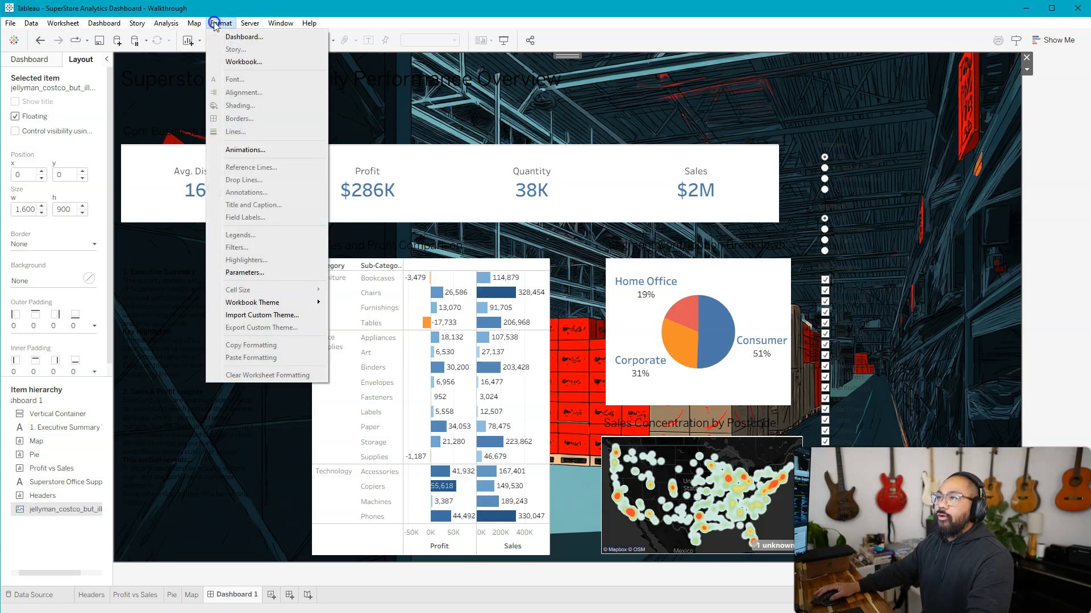
pyautogui.click(246, 61)
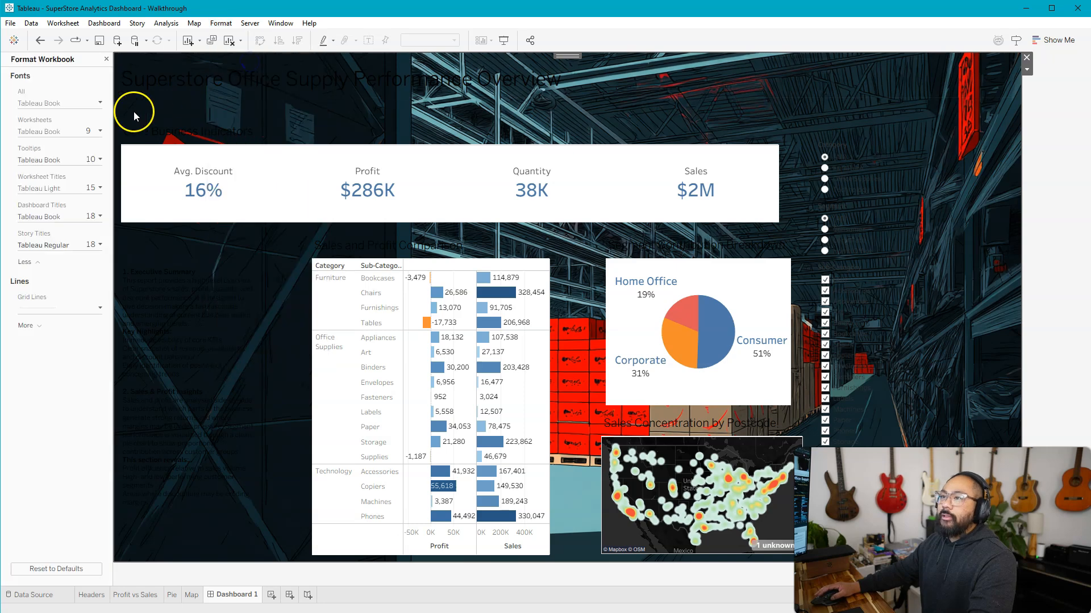
pyautogui.click(44, 103)
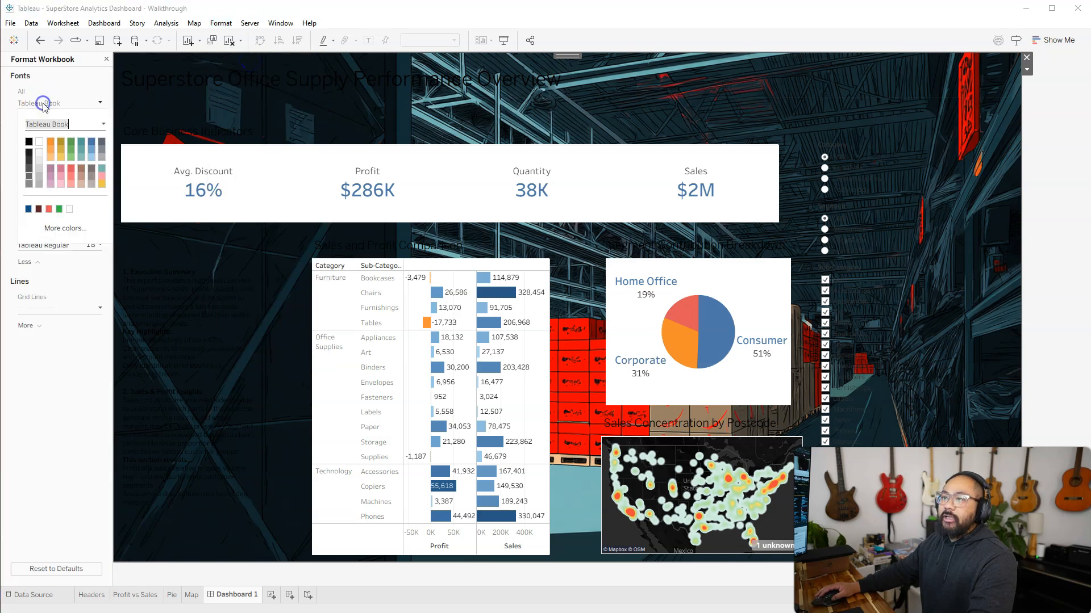
pyautogui.click(39, 146)
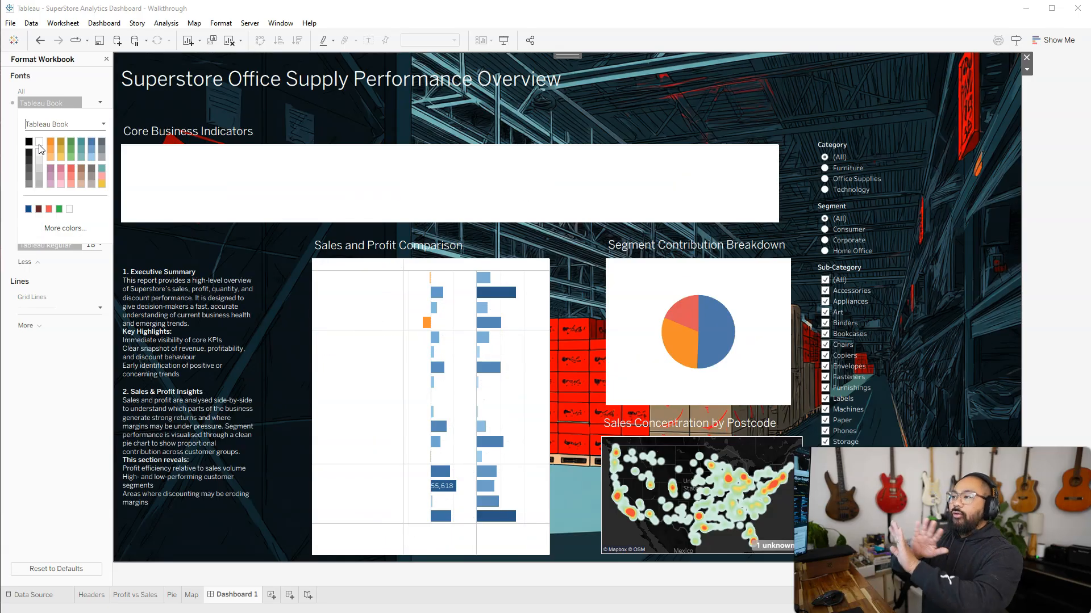
pyautogui.click(1041, 231)
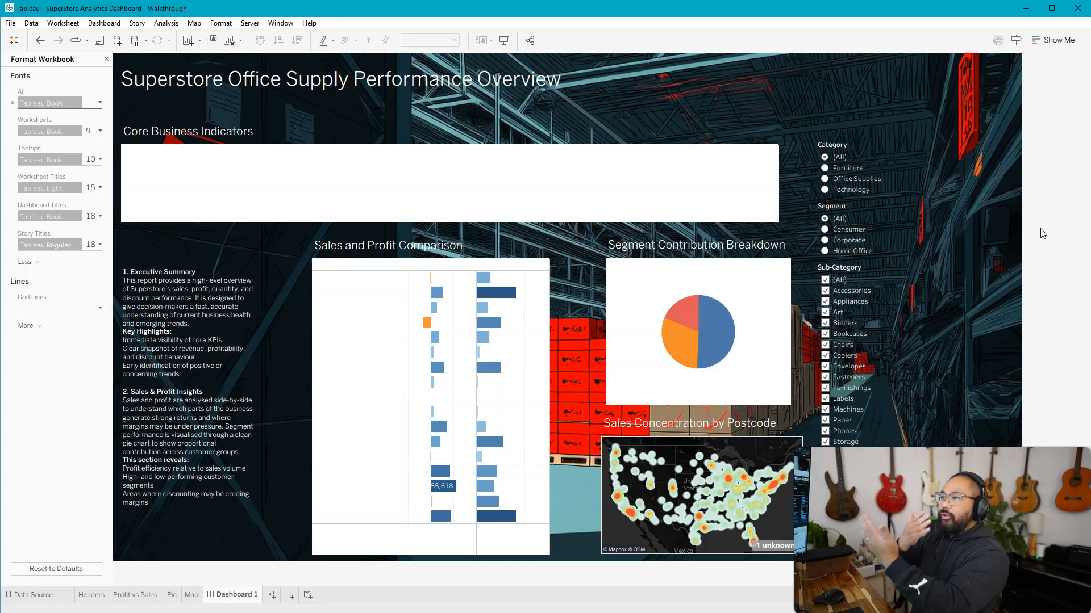
# Set the worksheet shading of the Core Business Indicators sheet to None so the background image shows through
pyautogui.click(287, 237)
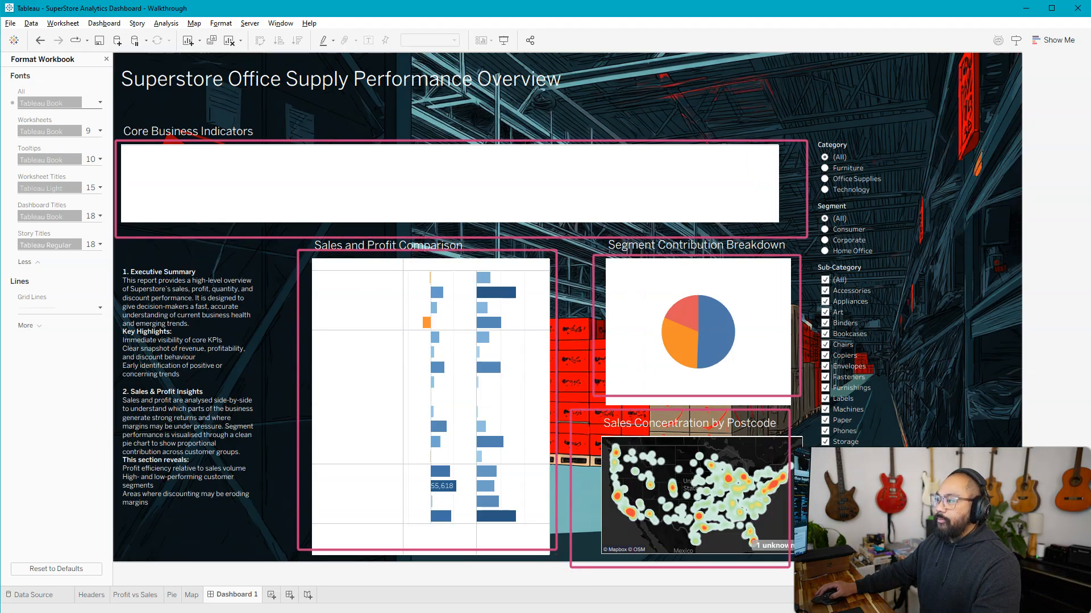
pyautogui.click(552, 206)
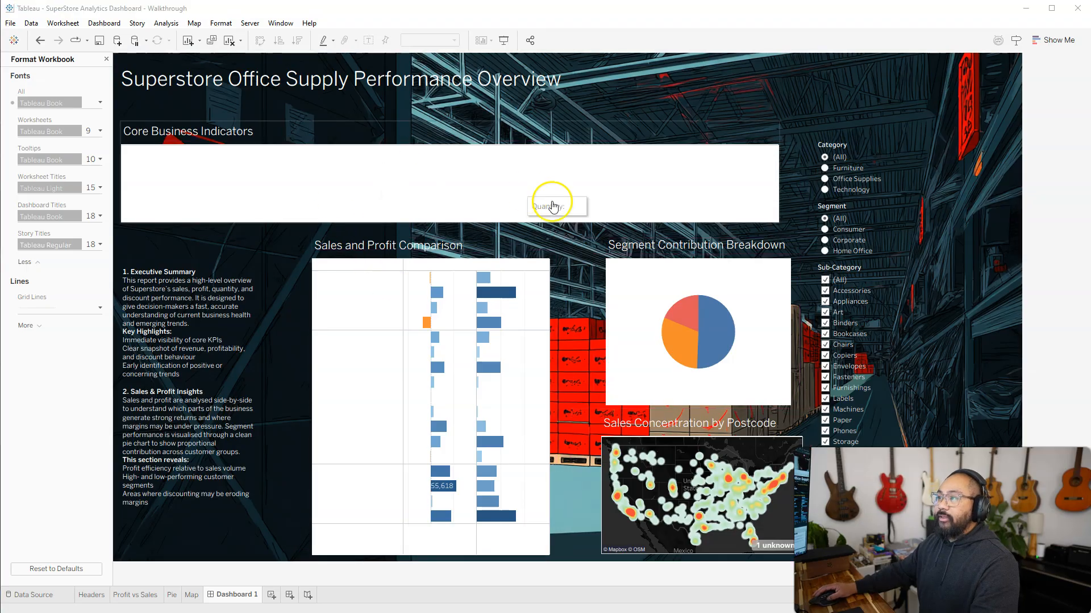
pyautogui.rightClick(310, 189)
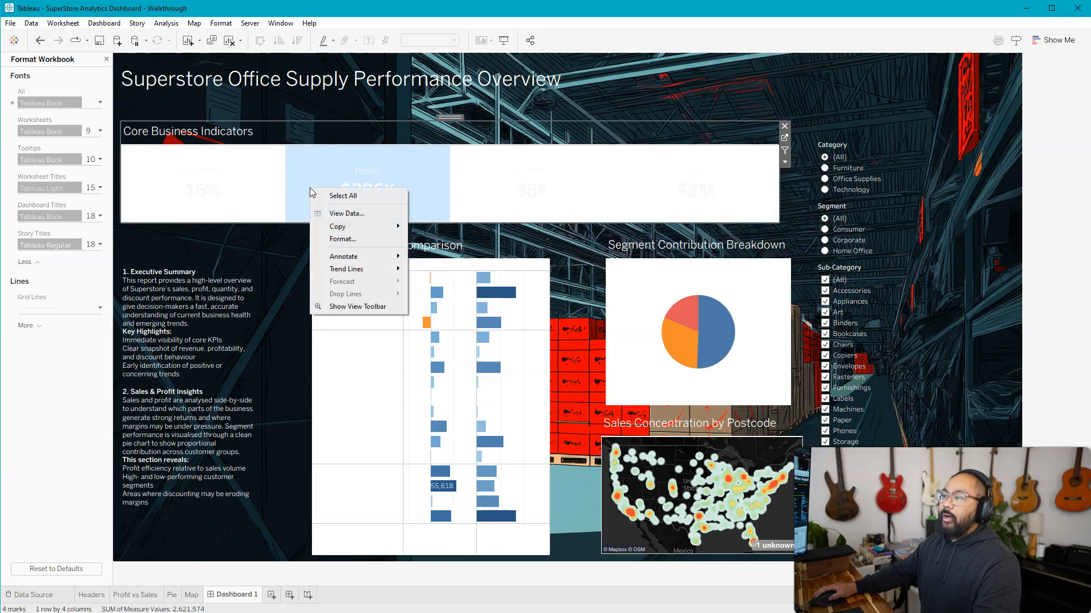
pyautogui.click(355, 239)
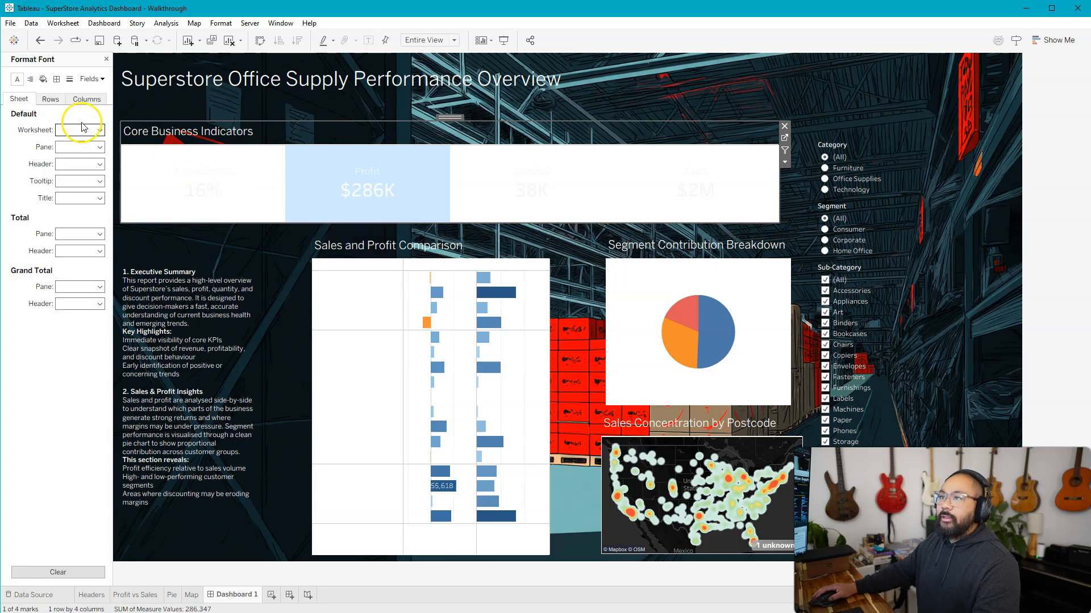
pyautogui.click(43, 79)
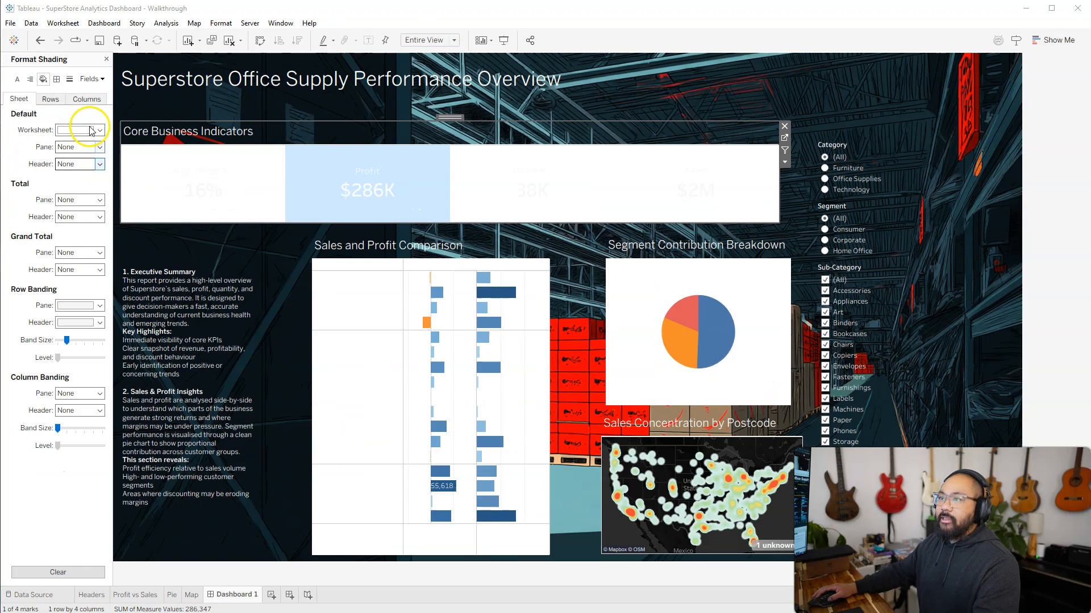
pyautogui.click(196, 259)
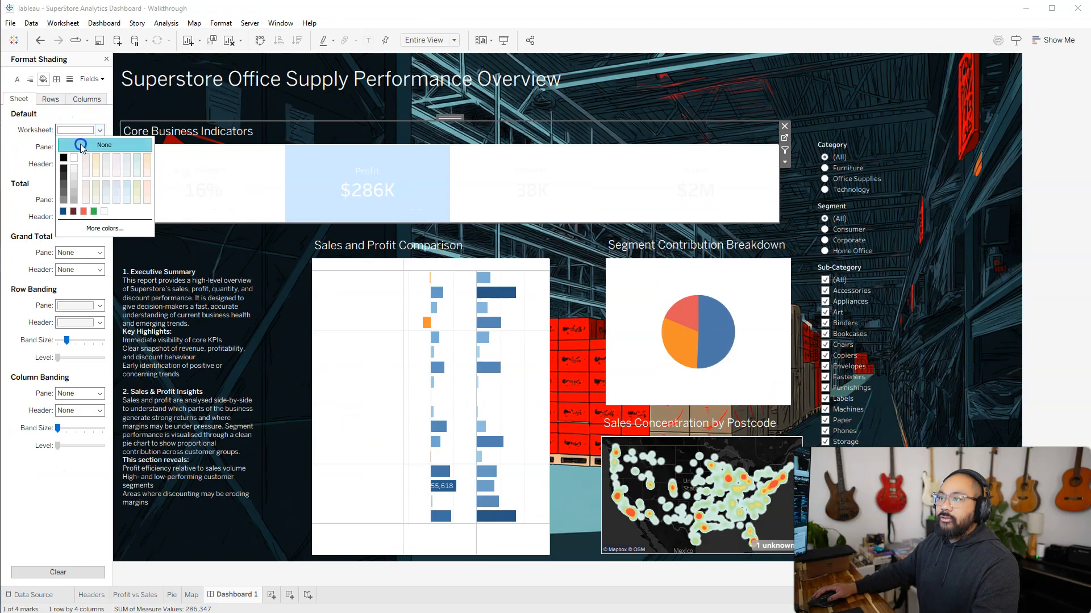
pyautogui.click(102, 145)
pyautogui.click(507, 185)
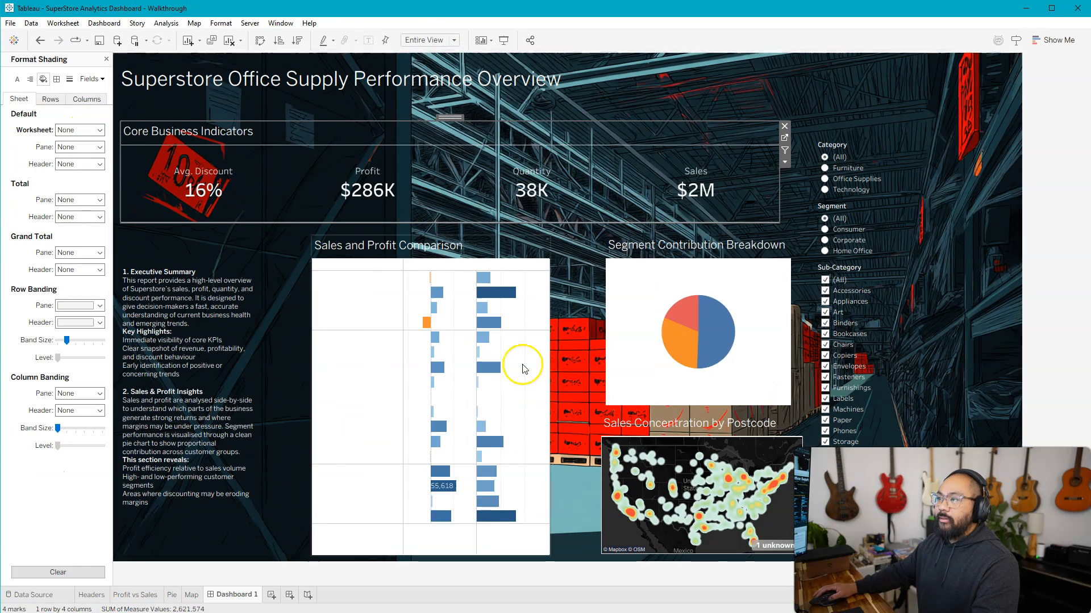
# Set the worksheet shading of the Sales and Profit Comparison chart to None
pyautogui.click(541, 307)
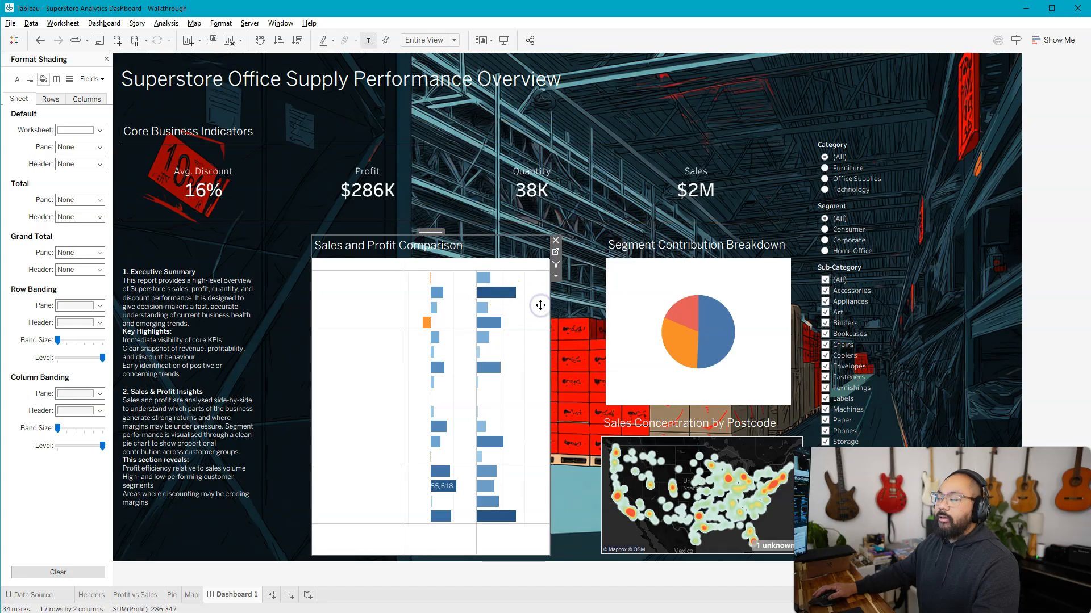
pyautogui.moveTo(523, 276); pyautogui.dragTo(550, 399)
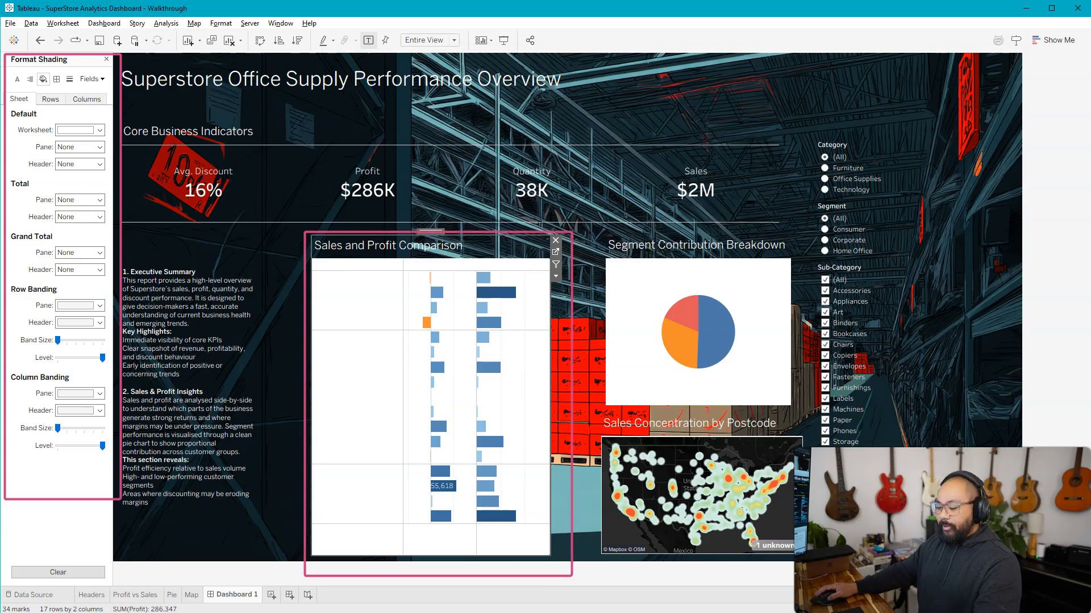
pyautogui.rightClick(534, 289)
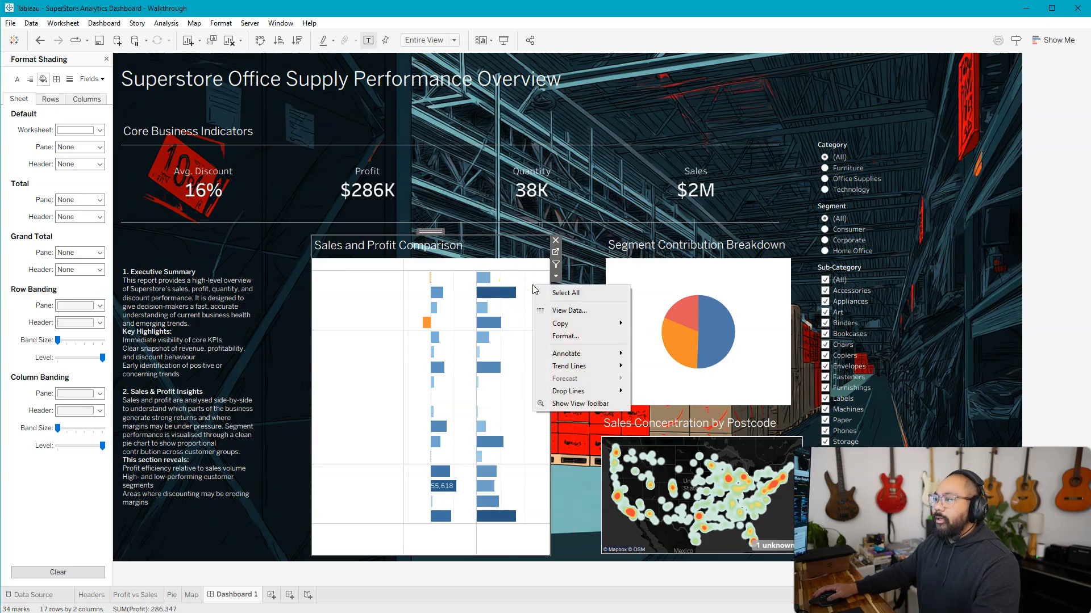
pyautogui.click(566, 336)
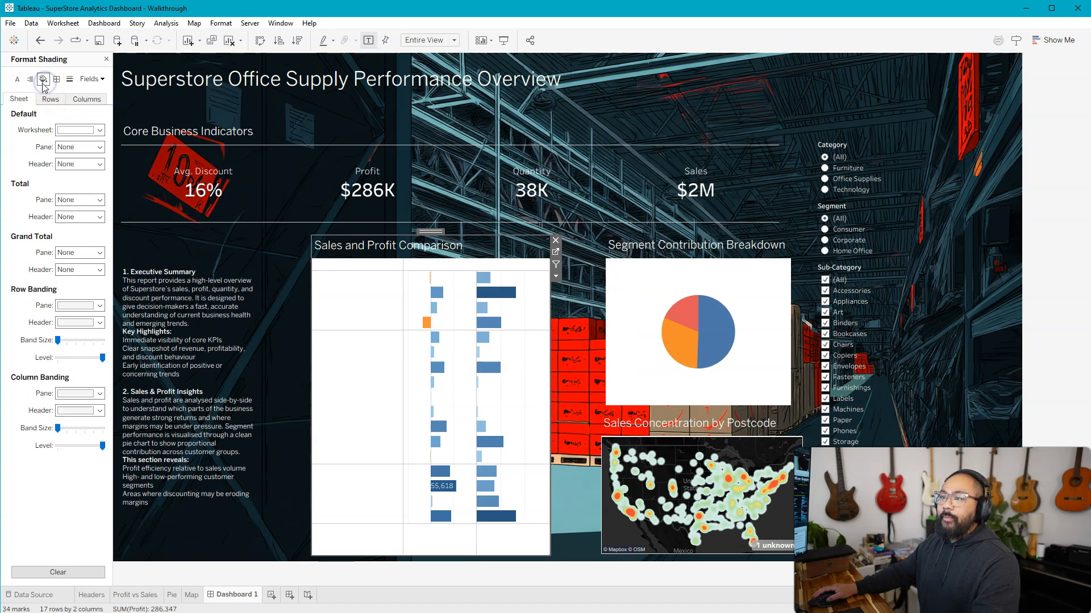
pyautogui.click(77, 130)
pyautogui.click(79, 146)
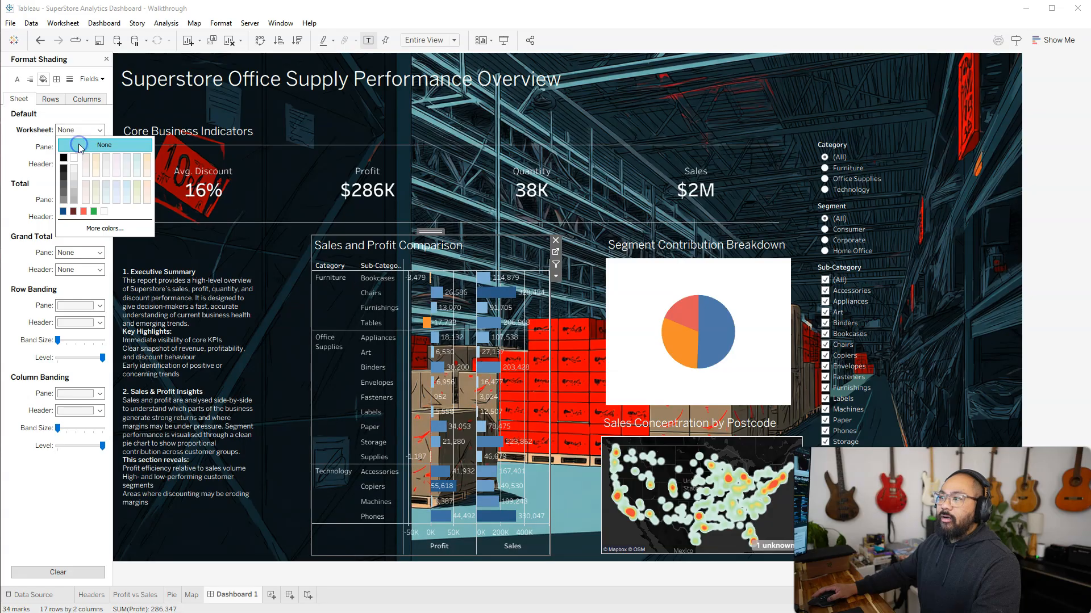
# Set the worksheet shading of the Segment Contribution Breakdown pie chart to None
pyautogui.click(750, 285)
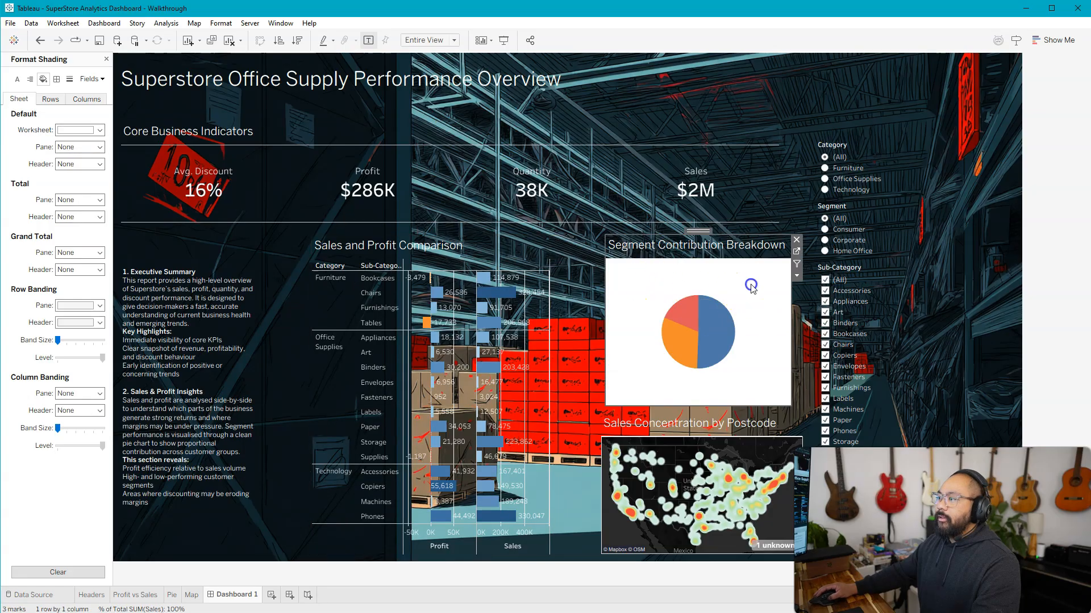
pyautogui.click(77, 130)
pyautogui.click(79, 145)
# Set the worksheet shading of the Sales Concentration by Postcode map to None
pyautogui.click(788, 446)
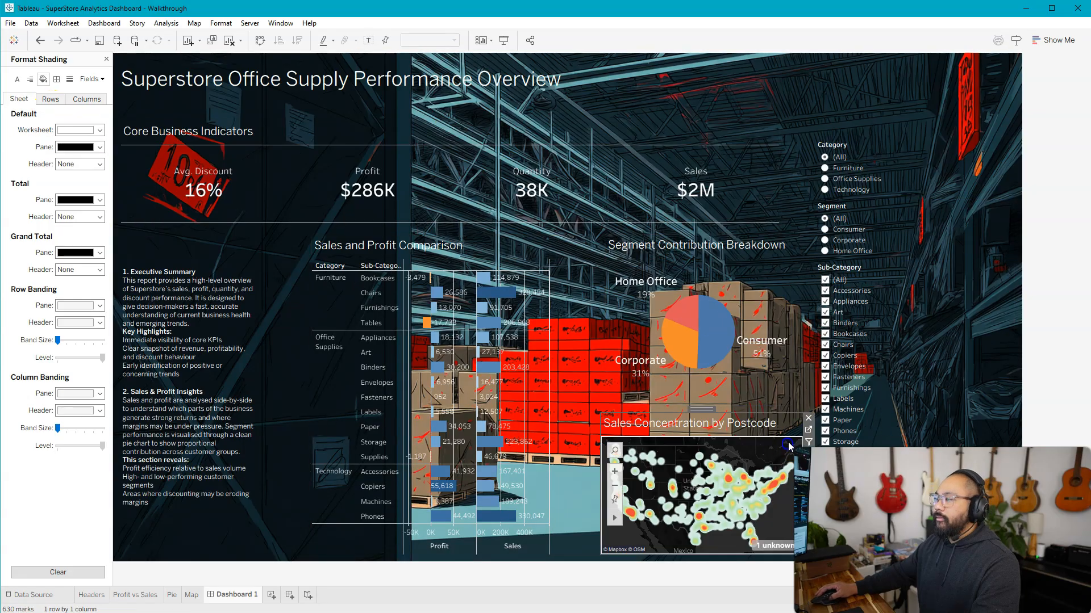
pyautogui.click(78, 130)
pyautogui.click(87, 145)
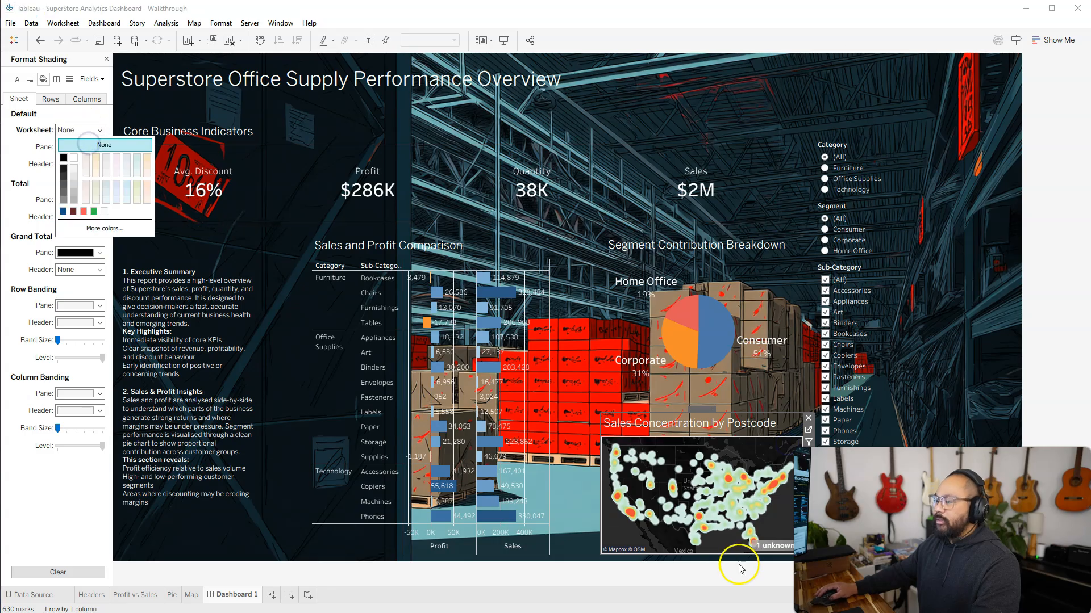
pyautogui.click(770, 449)
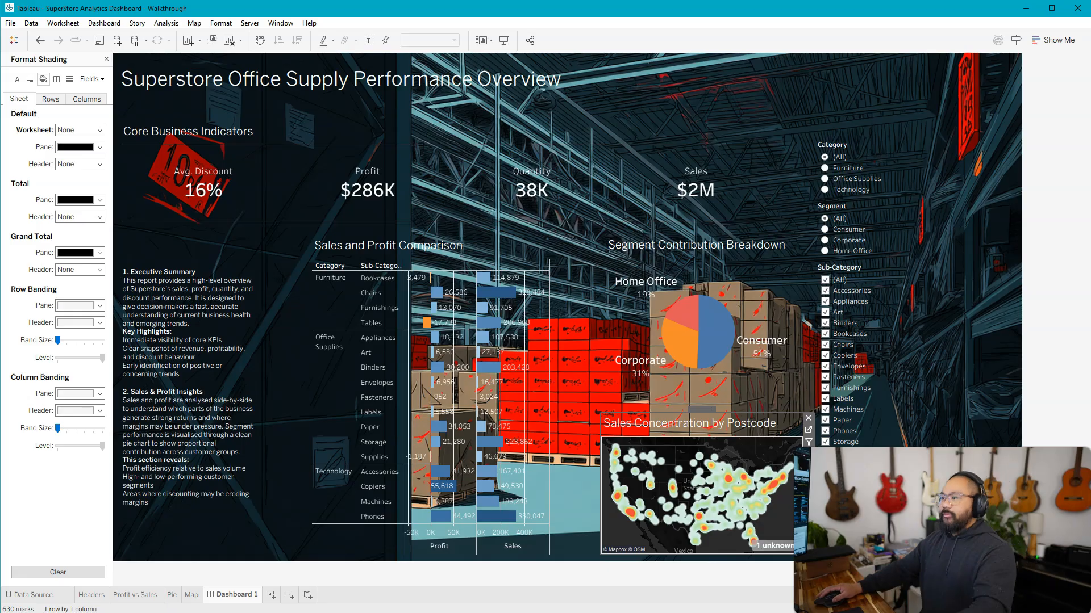
# Go from the dashboard to the source worksheet of the Sales and Profit Comparison chart
pyautogui.click(514, 247)
pyautogui.click(513, 247)
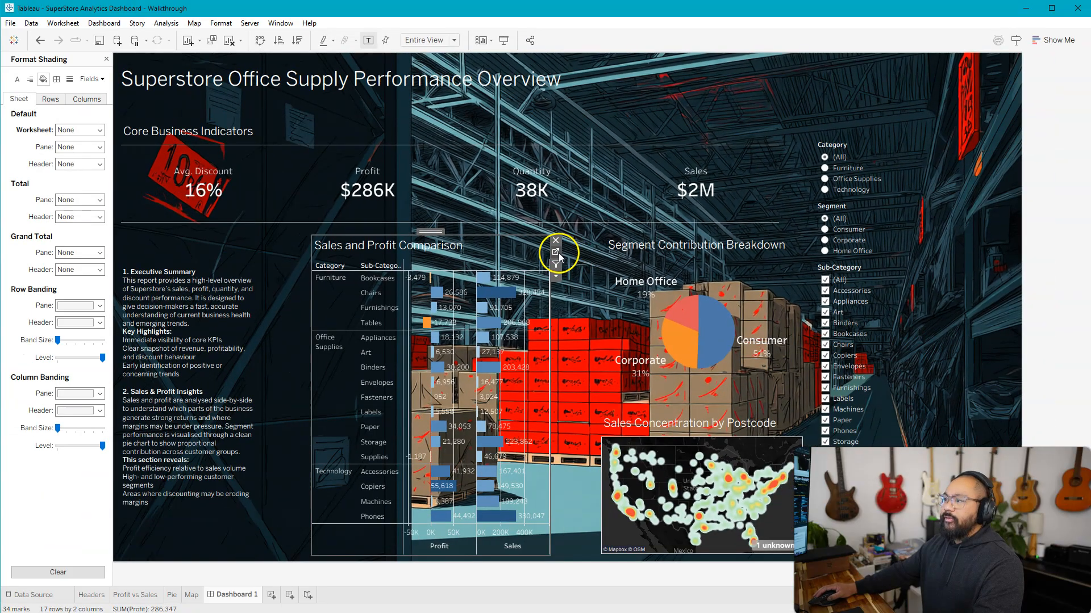
pyautogui.click(556, 253)
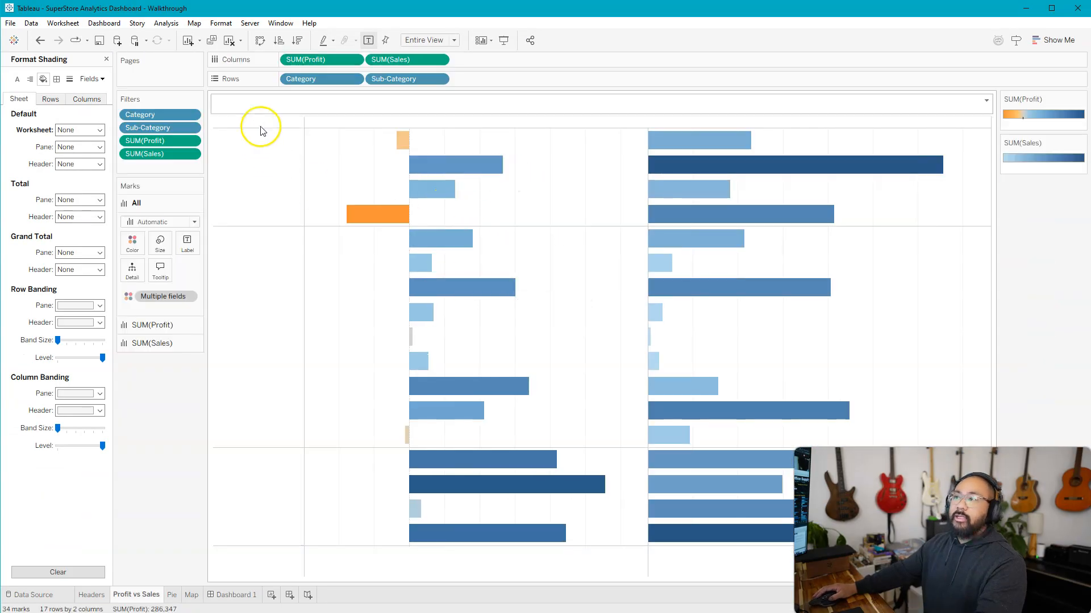
# Set the colour of all fonts in the workbook formatting to black
pyautogui.click(221, 24)
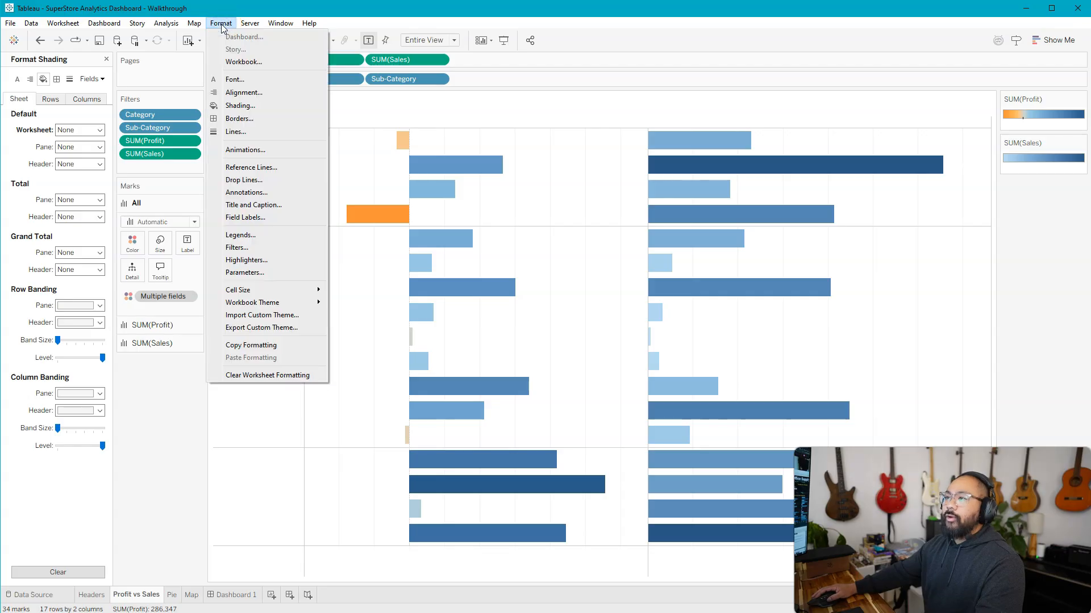
pyautogui.click(241, 62)
pyautogui.click(57, 104)
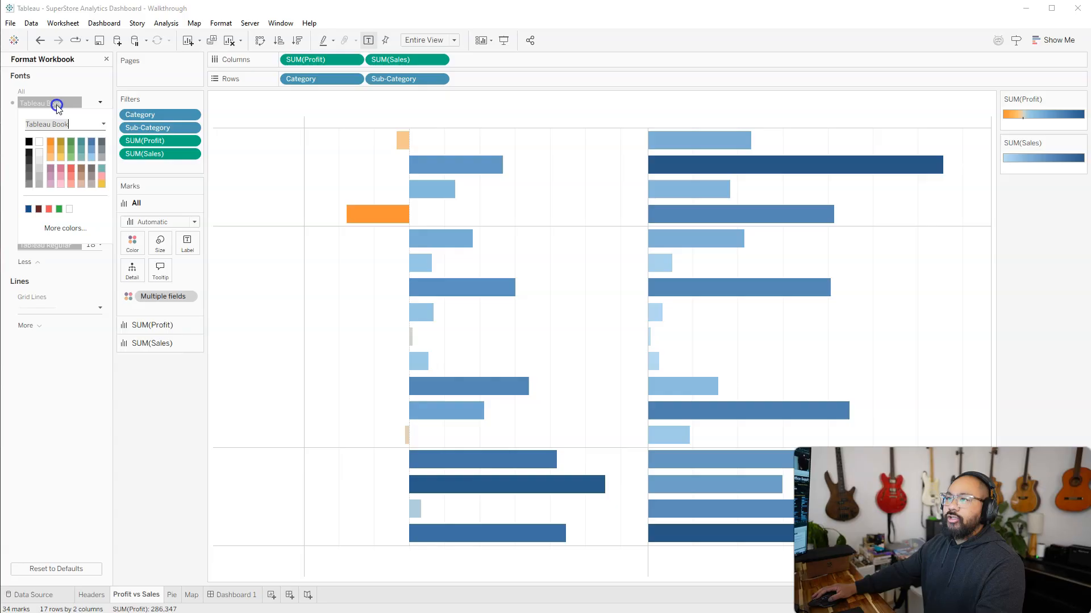
pyautogui.click(33, 142)
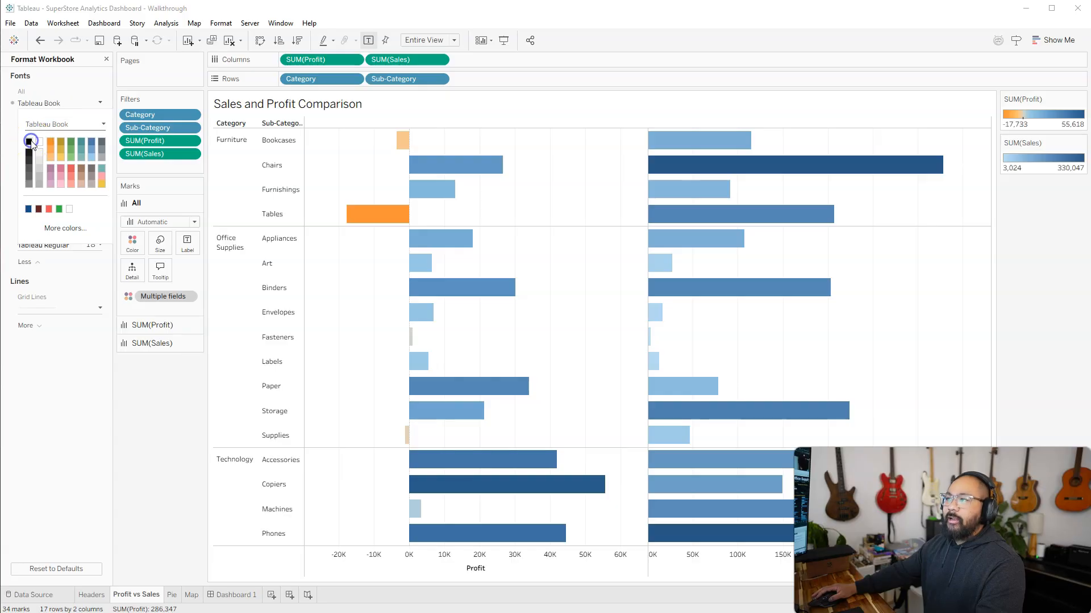
pyautogui.click(196, 463)
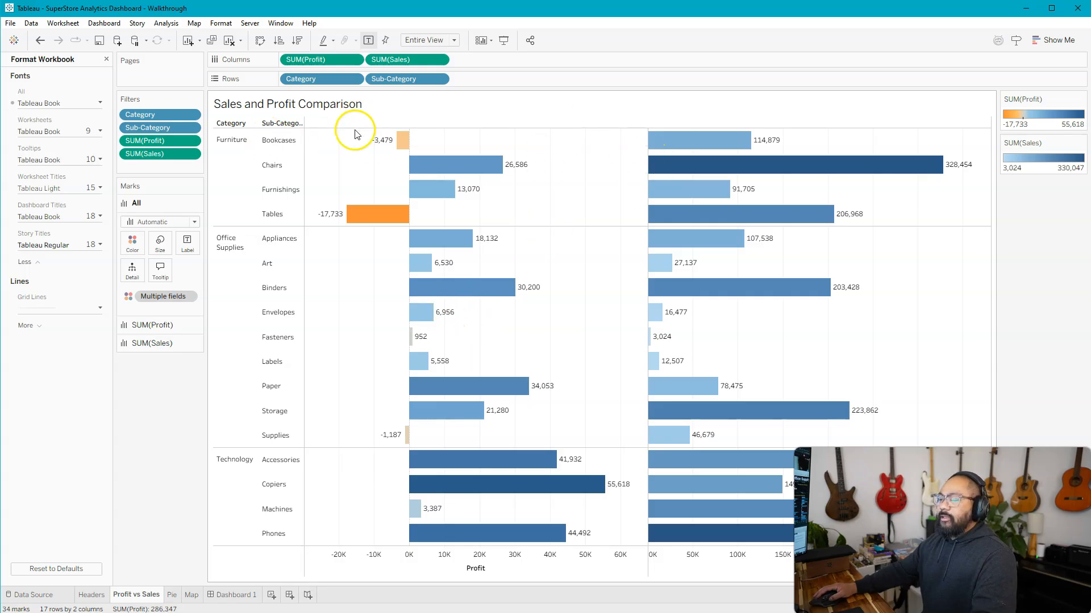
# Set the column divider's pane border to None in the Profit vs Sales worksheet's border formatting
pyautogui.rightClick(564, 152)
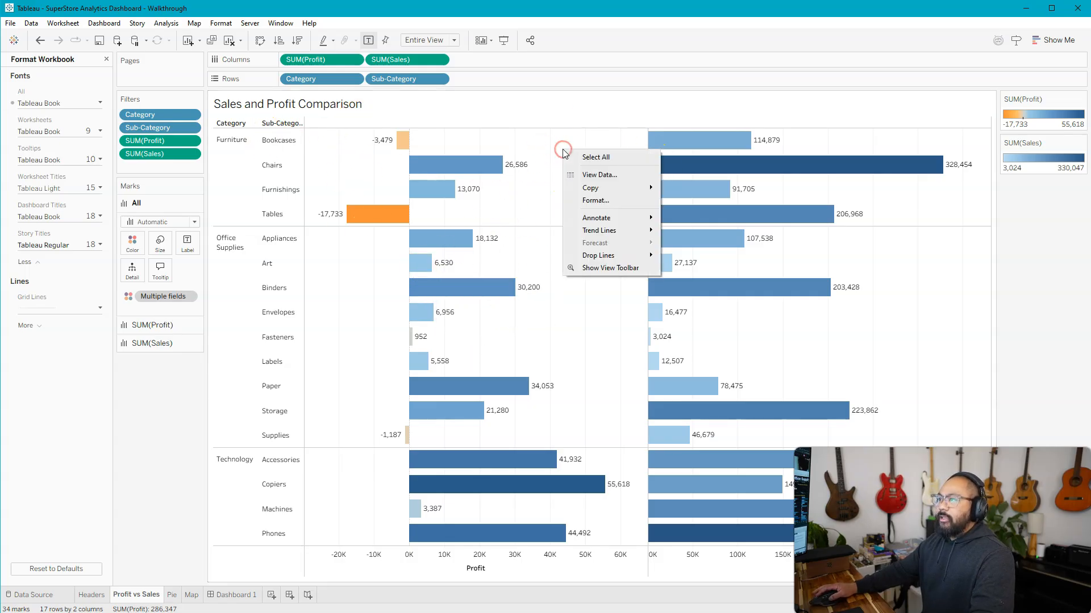
pyautogui.click(620, 203)
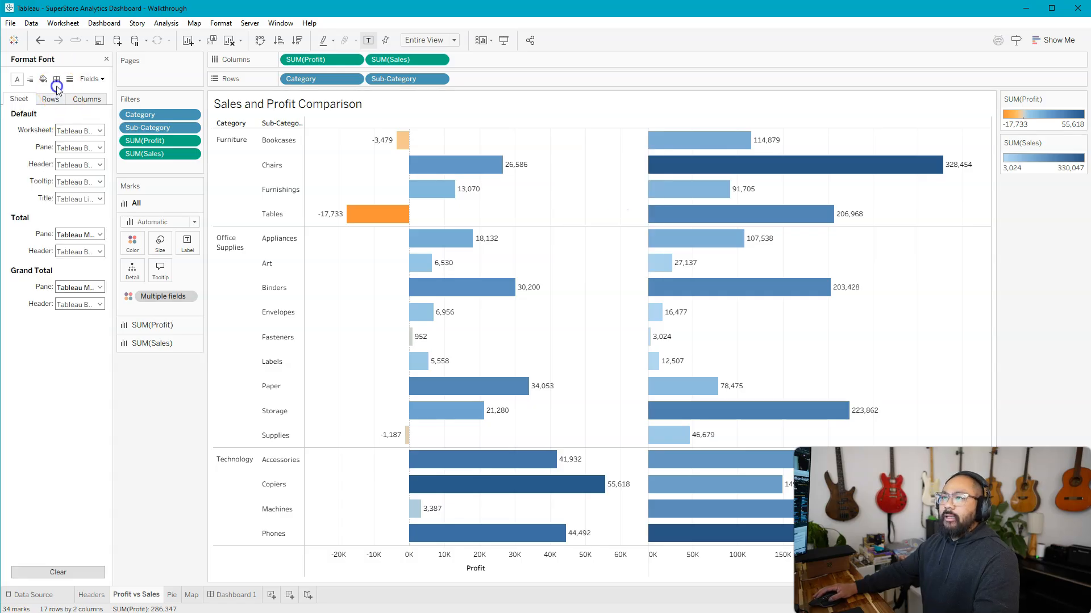
pyautogui.click(56, 80)
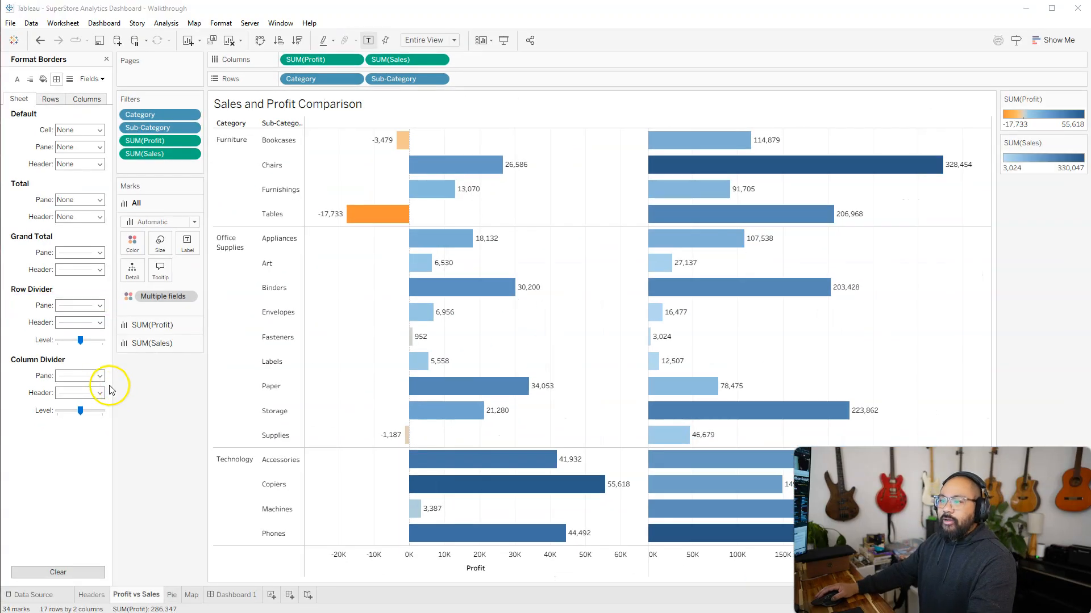
pyautogui.click(100, 377)
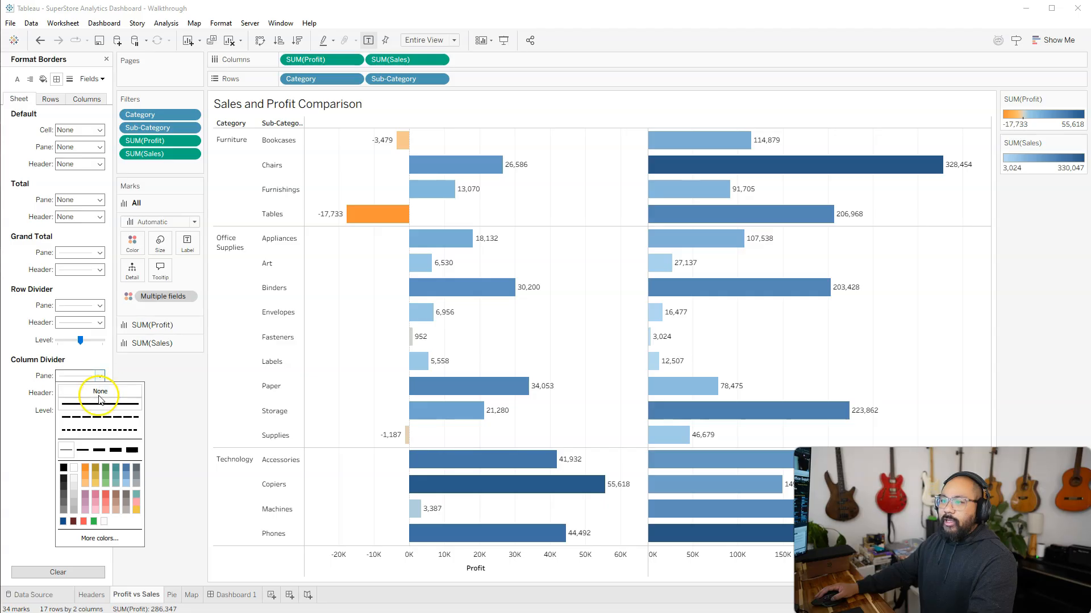
pyautogui.click(100, 392)
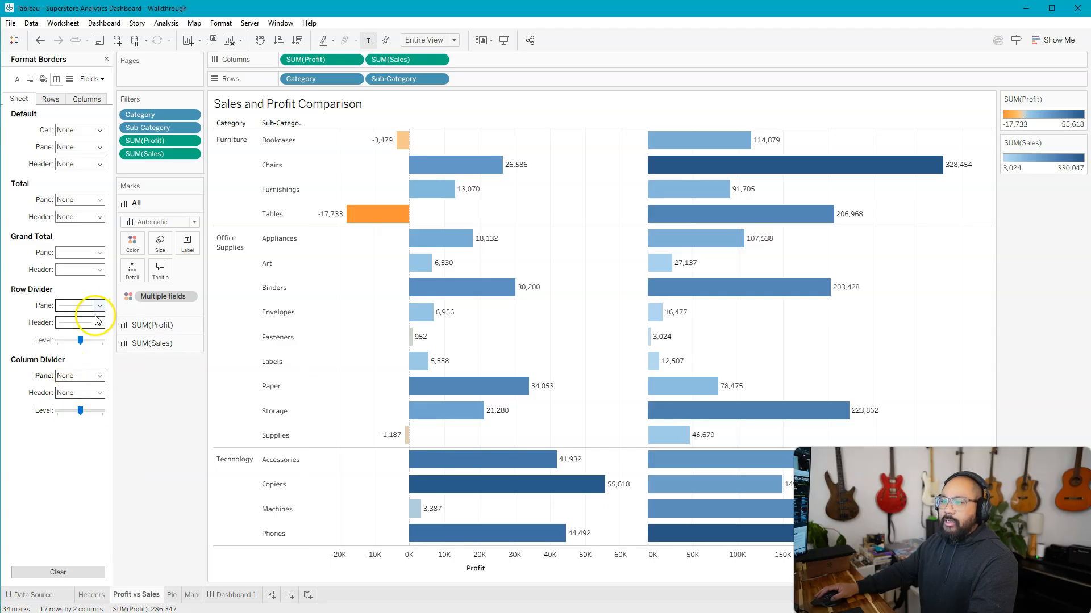
# Colour the row divider's pane border dark grey in the Profit vs Sales worksheet
pyautogui.click(100, 306)
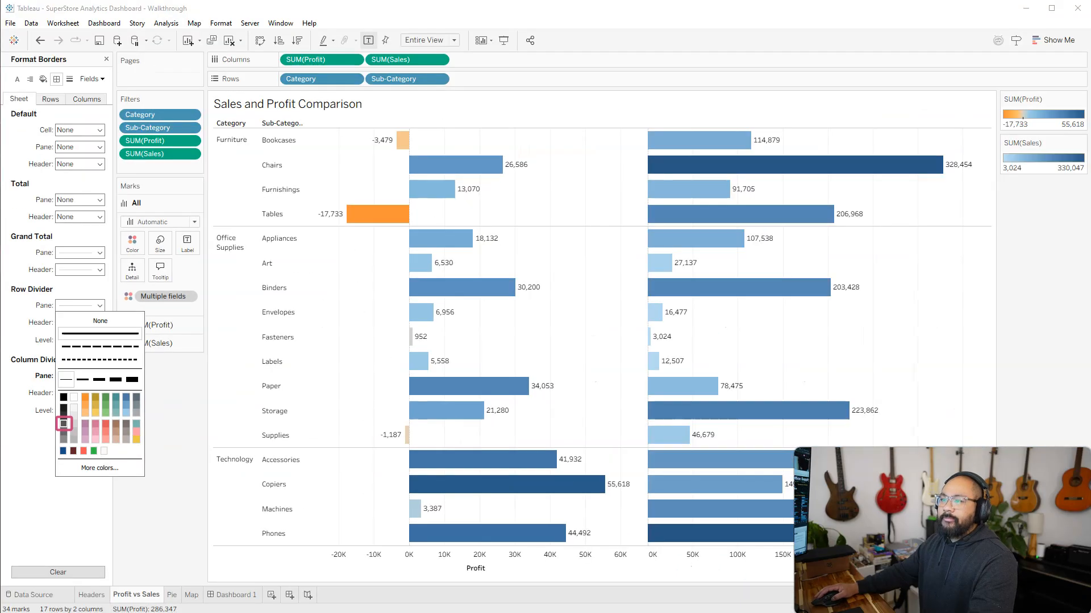
pyautogui.click(254, 300)
pyautogui.click(89, 305)
pyautogui.click(64, 424)
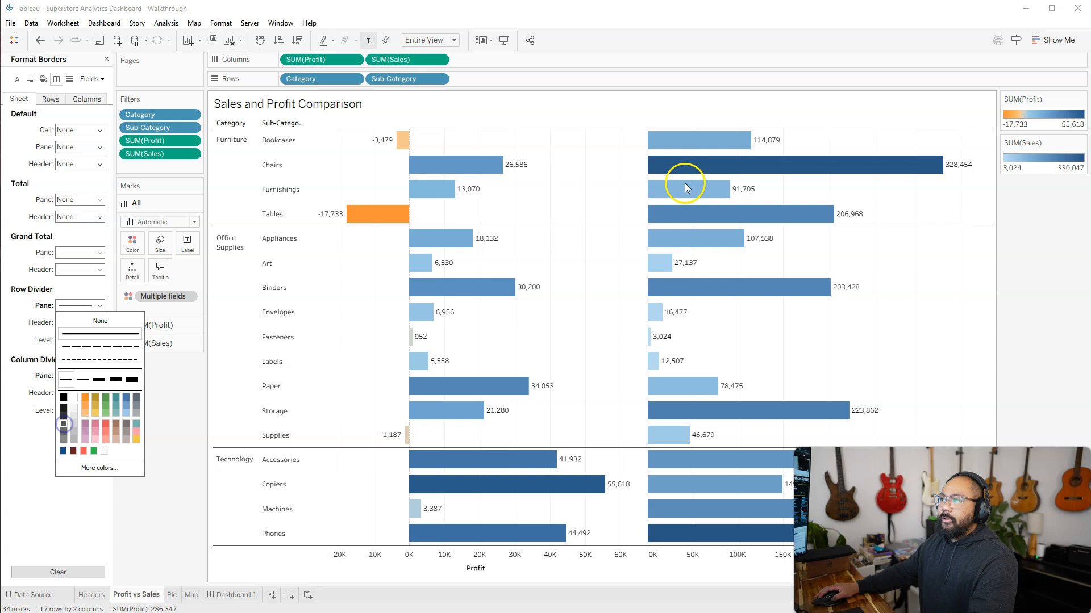
pyautogui.click(566, 266)
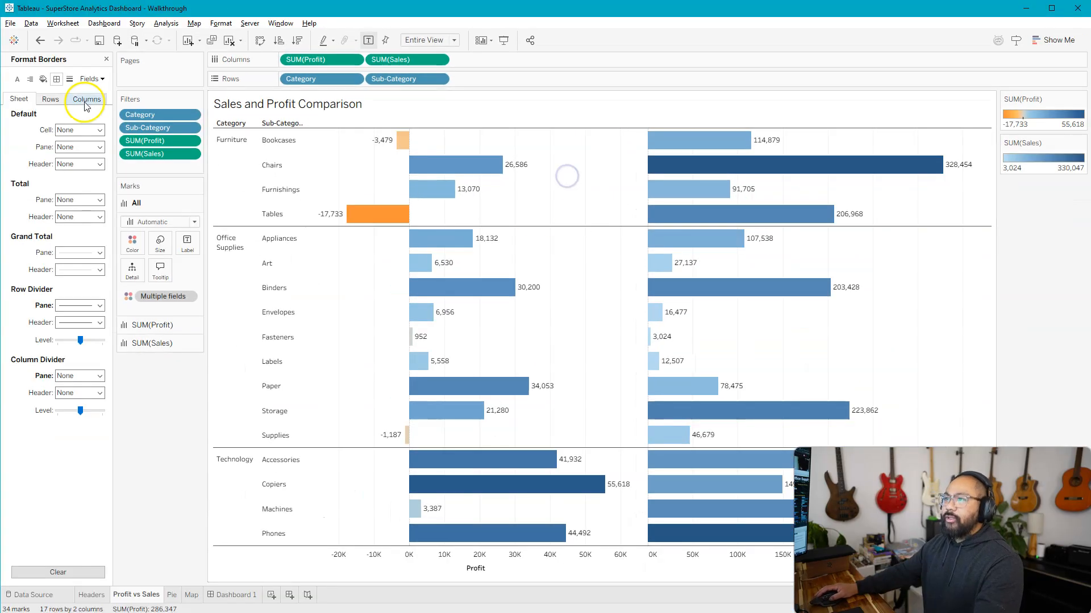
# Set the grid lines and zero lines for columns to None in the Profit vs Sales worksheet's line formatting
pyautogui.rightClick(560, 152)
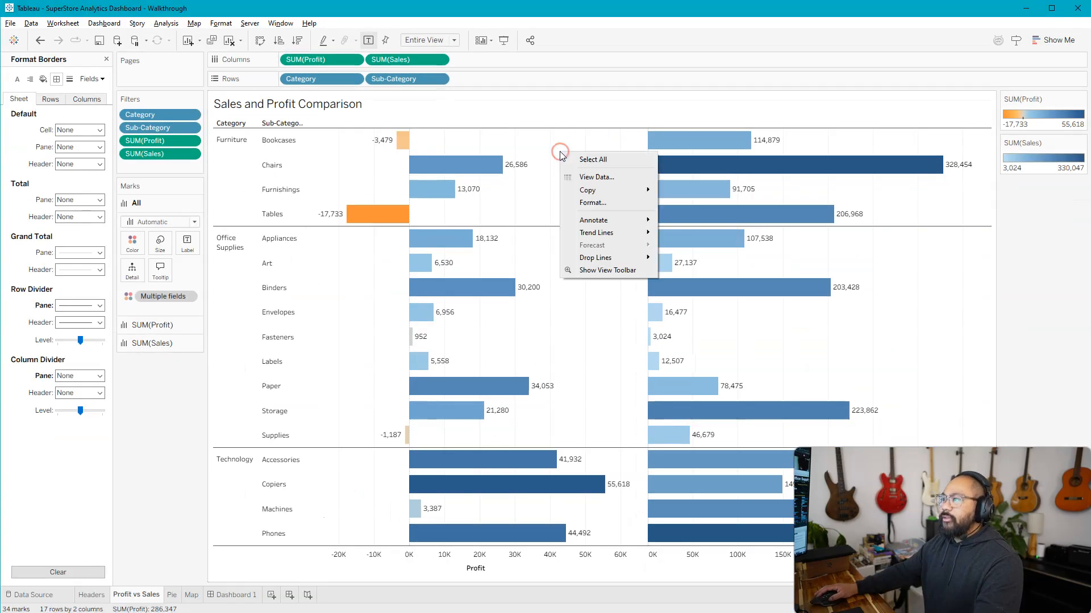
pyautogui.click(601, 204)
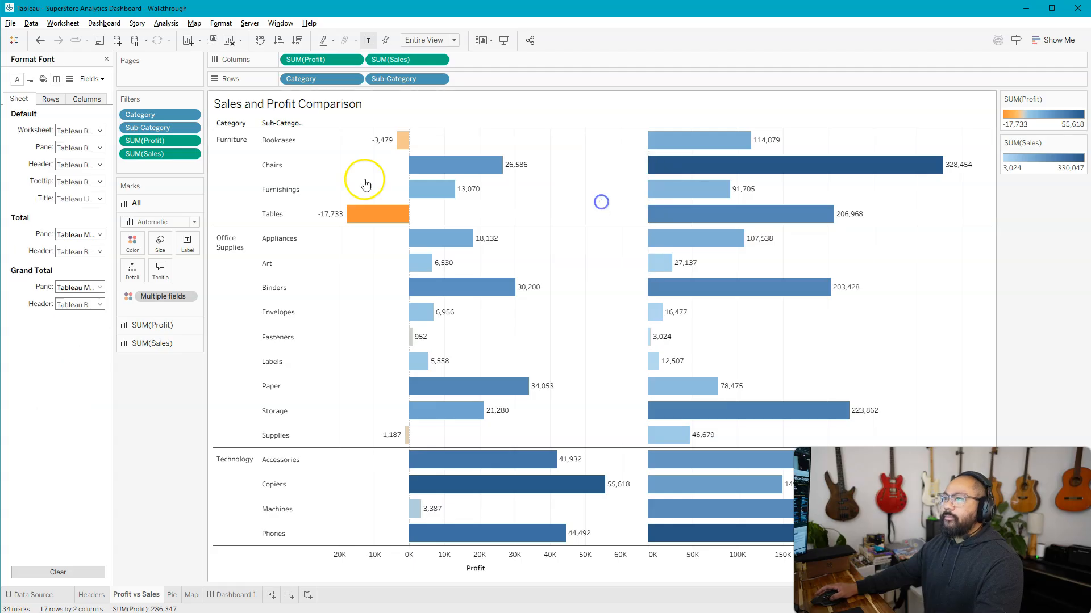
pyautogui.click(70, 79)
pyautogui.click(85, 100)
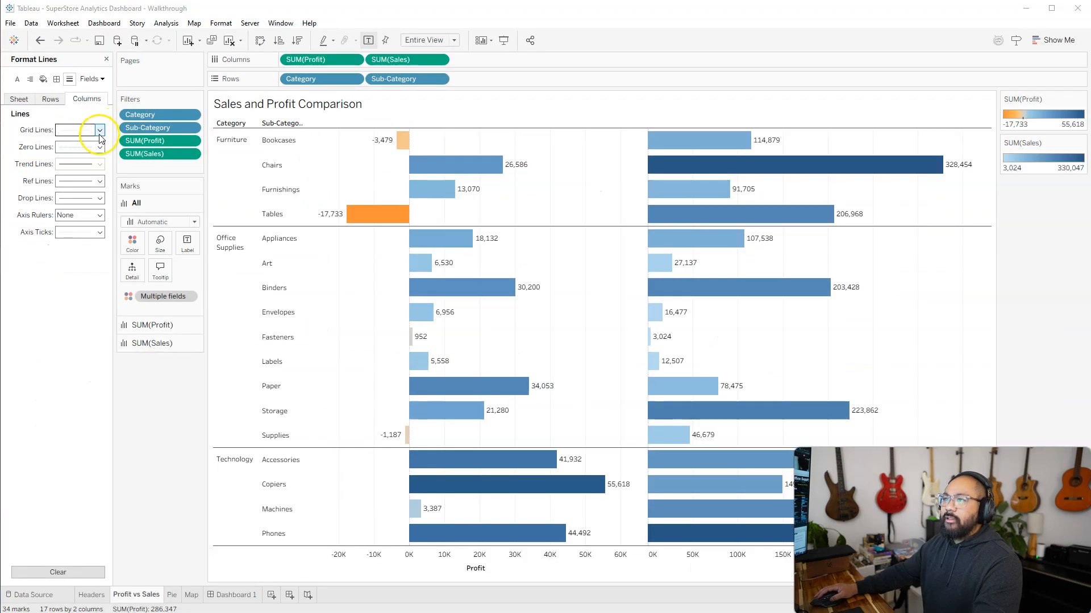
pyautogui.click(100, 134)
pyautogui.click(94, 146)
pyautogui.click(90, 141)
pyautogui.click(100, 147)
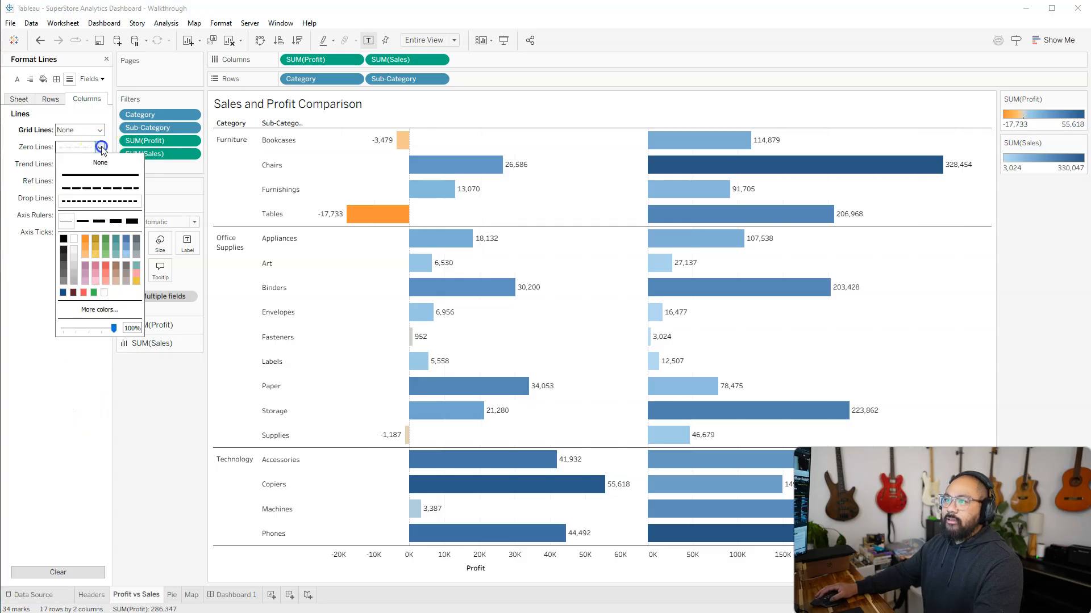
pyautogui.click(92, 163)
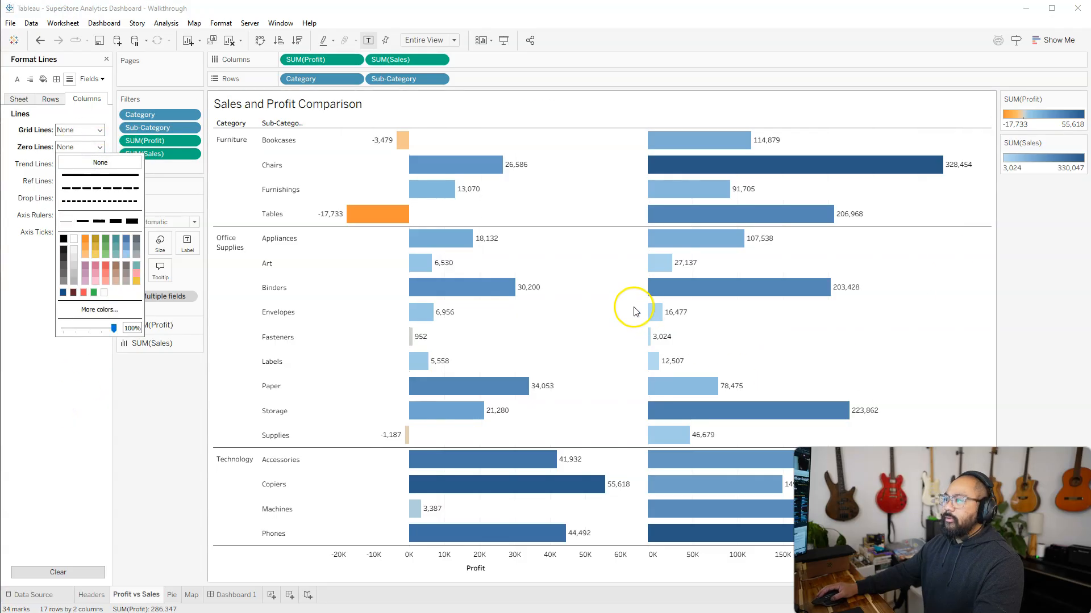
# Add Profit as a label on the SUM(Profit) marks of the Profit vs Sales worksheet
pyautogui.click(598, 300)
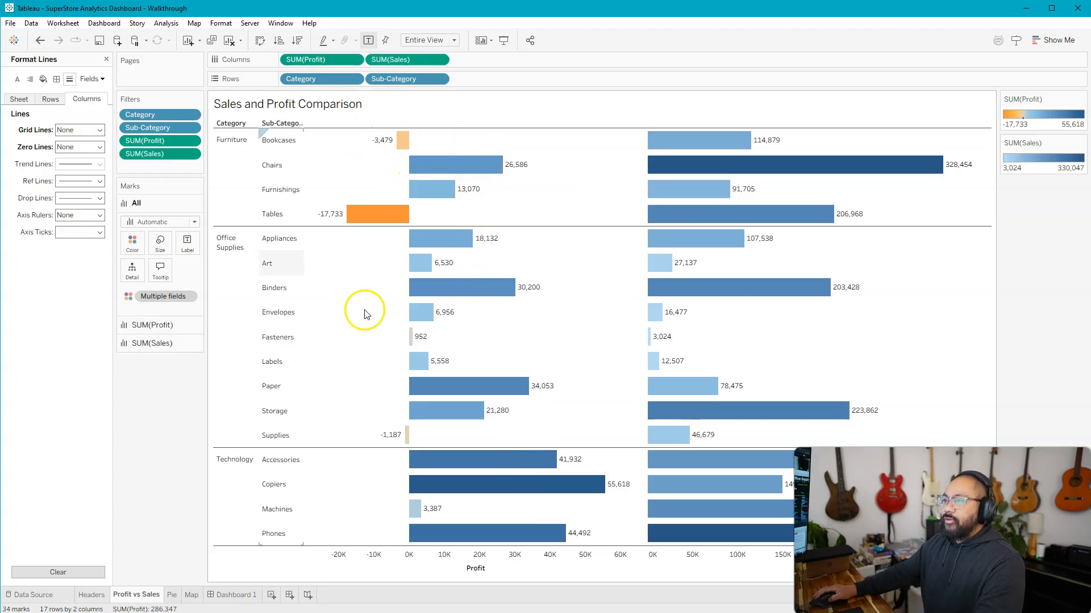
pyautogui.click(169, 331)
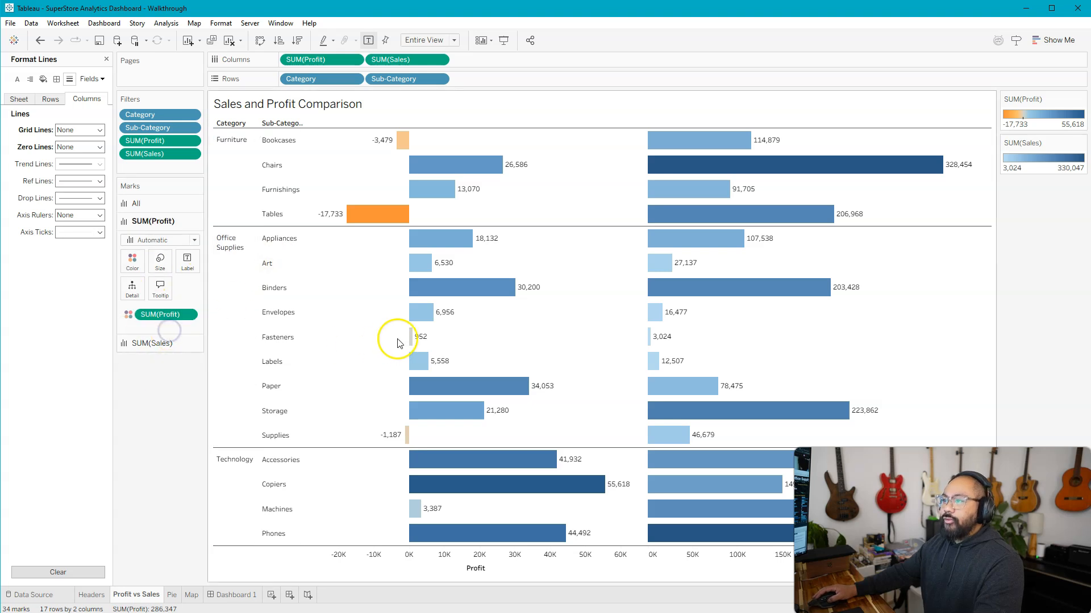
pyautogui.press('alt')
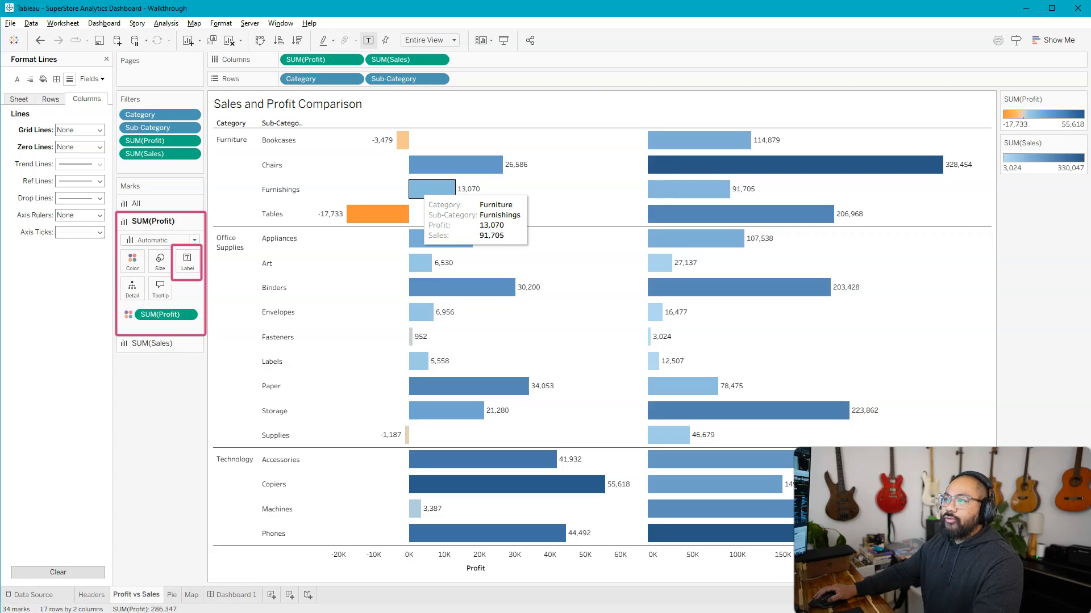
pyautogui.click(107, 59)
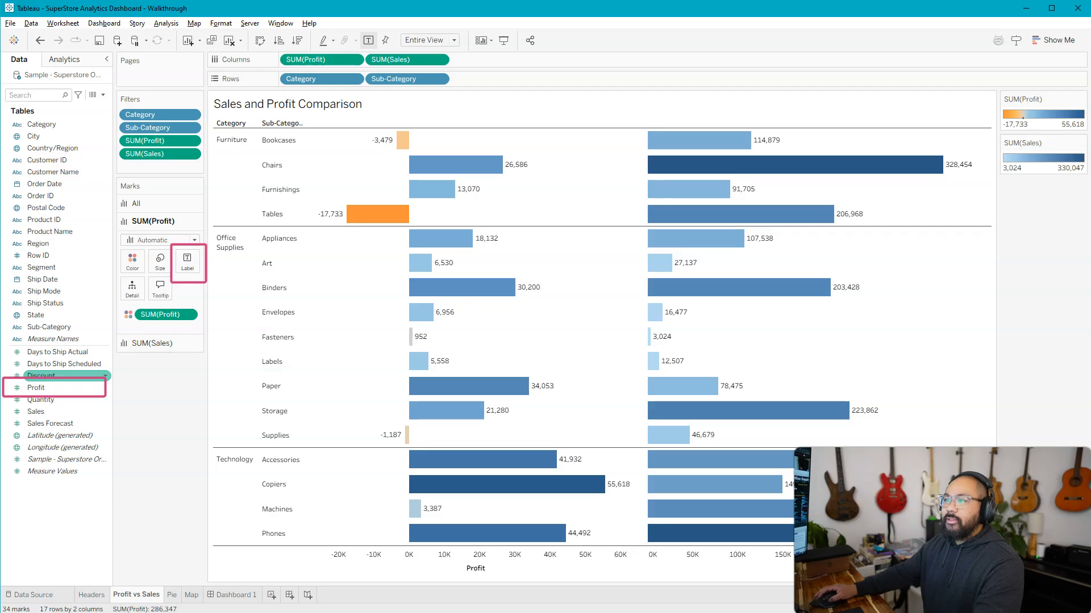
pyautogui.moveTo(36, 387)
pyautogui.mouseDown()
pyautogui.moveTo(85, 376)
pyautogui.moveTo(186, 266)
pyautogui.mouseUp()
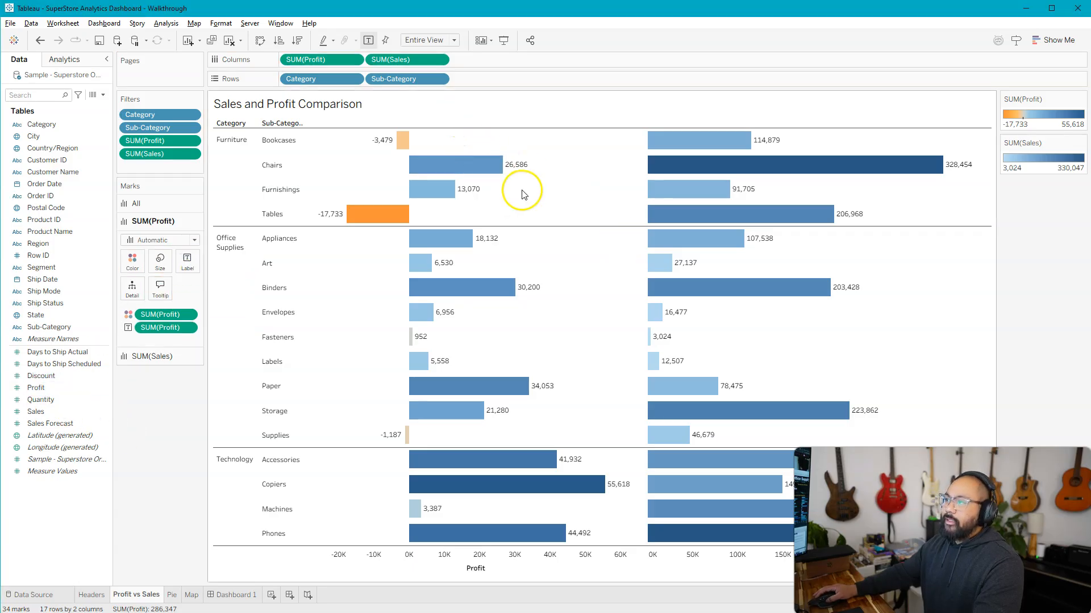
# Remove the Profit label from the SUM(Profit) marks and add it back
pyautogui.moveTo(160, 327); pyautogui.dragTo(160, 438)
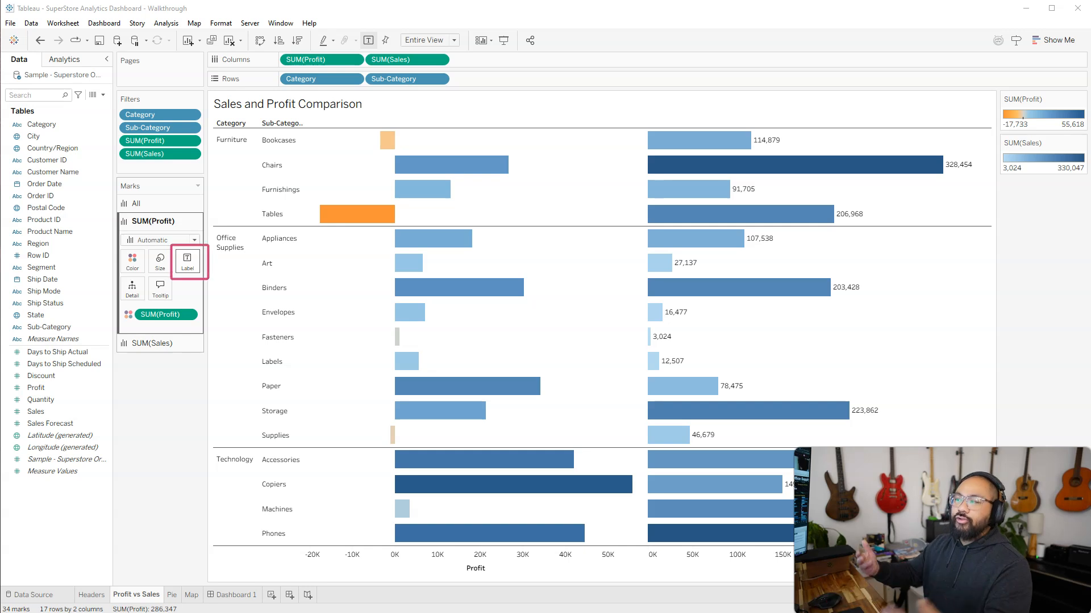
pyautogui.click(91, 378)
pyautogui.moveTo(91, 388); pyautogui.dragTo(187, 269)
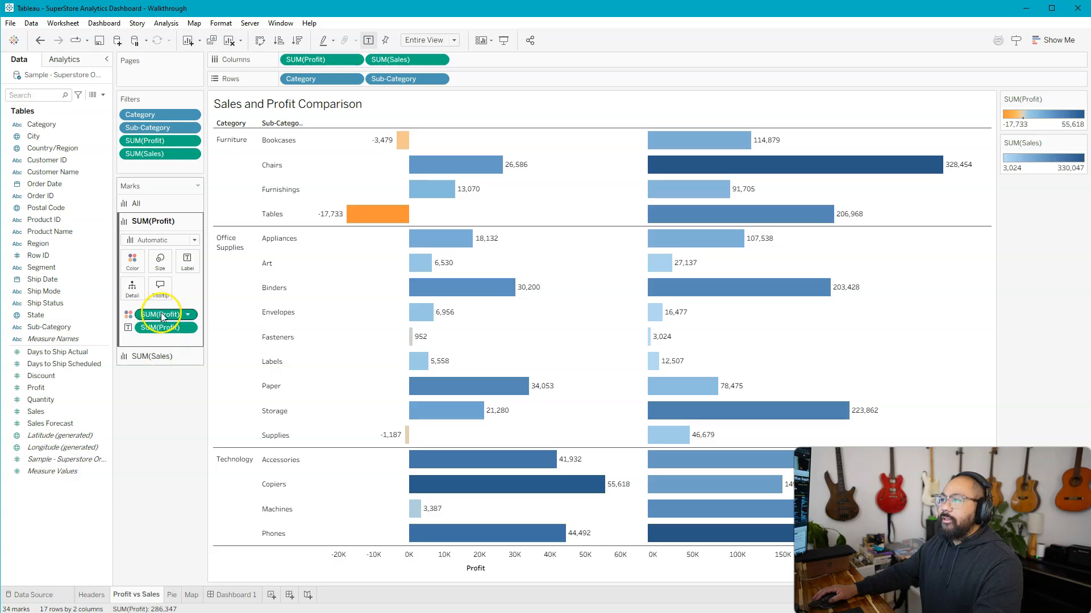
# Limit the Profit bar labels to the Min/Max values, scoped to each pane
pyautogui.click(188, 262)
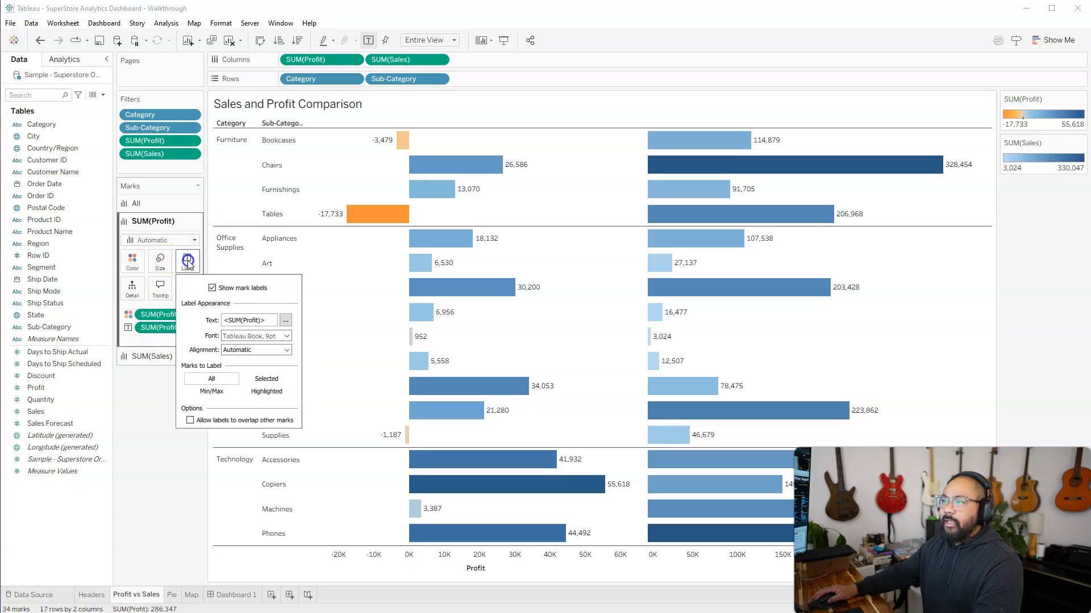
pyautogui.click(224, 394)
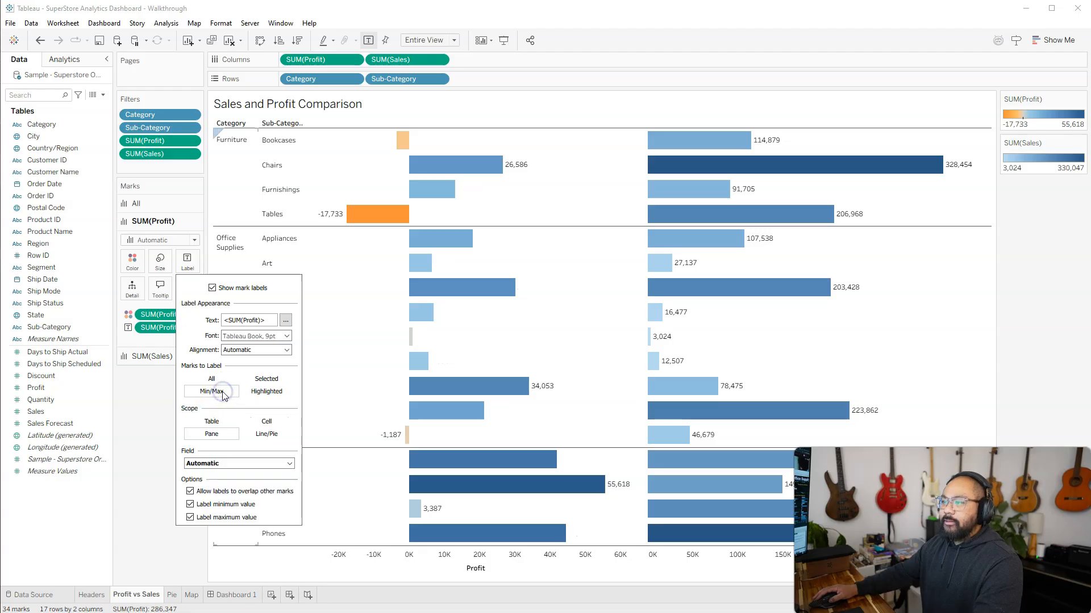
pyautogui.click(225, 436)
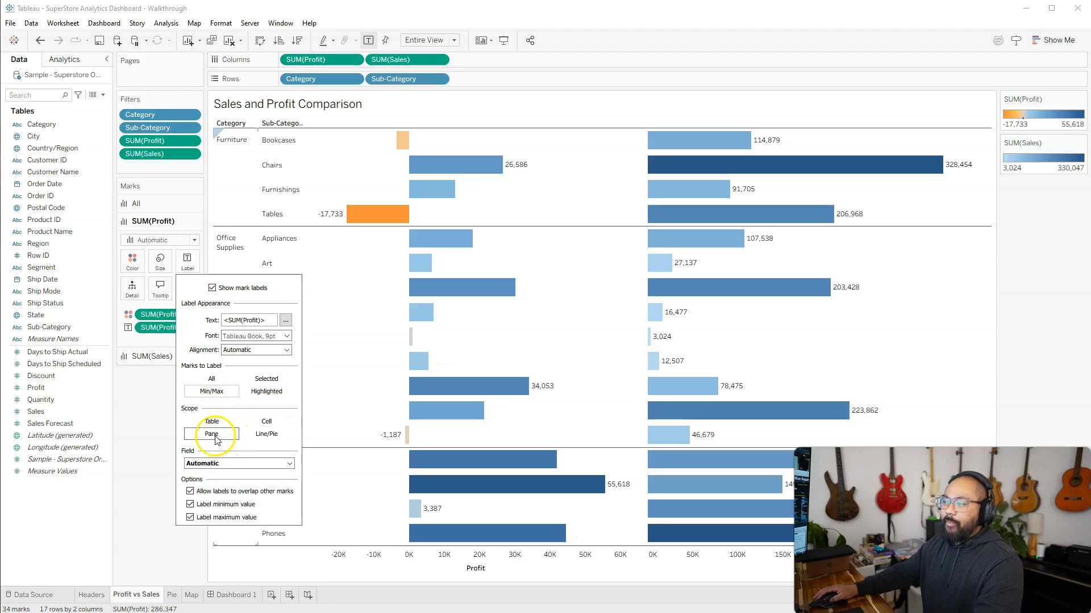
pyautogui.click(613, 297)
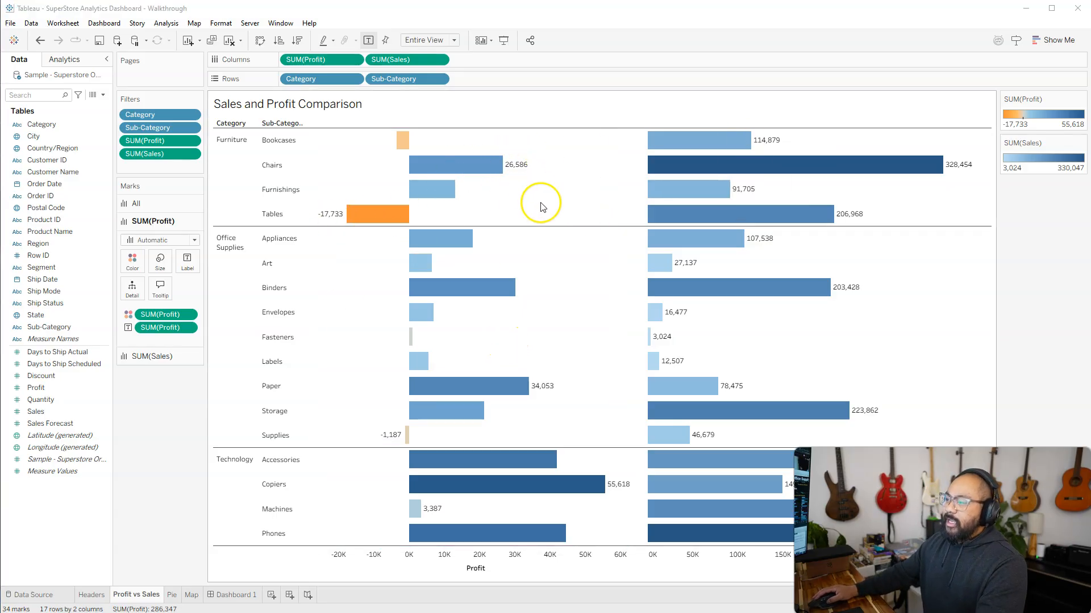
# Format the Profit label numbers as Currency (Custom) with 0 decimal places and display units in Thousands (K)
pyautogui.moveTo(469, 242)
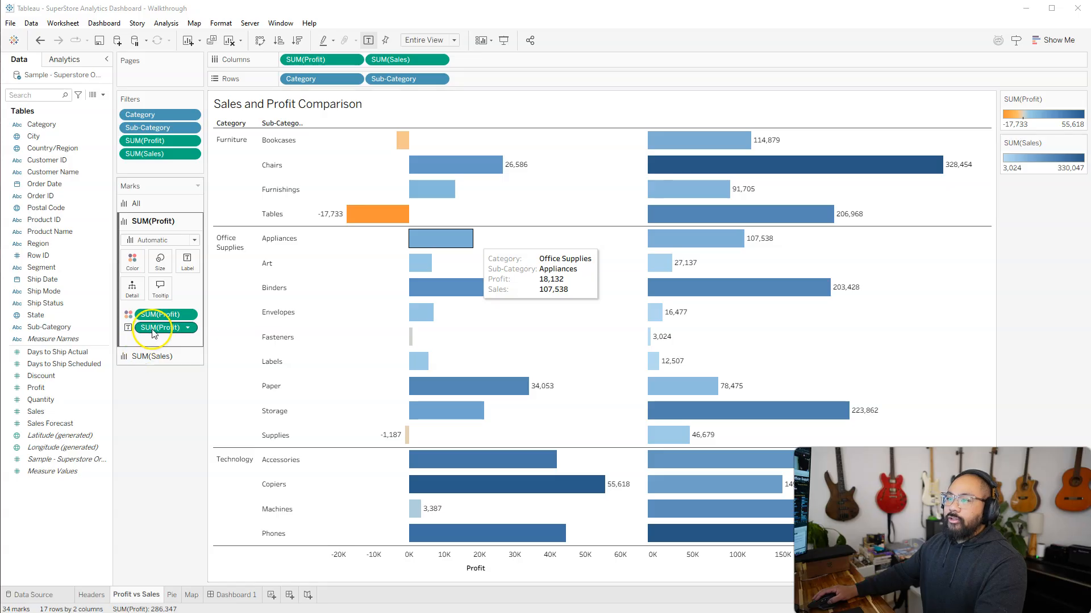
pyautogui.click(188, 484)
pyautogui.rightClick(157, 332)
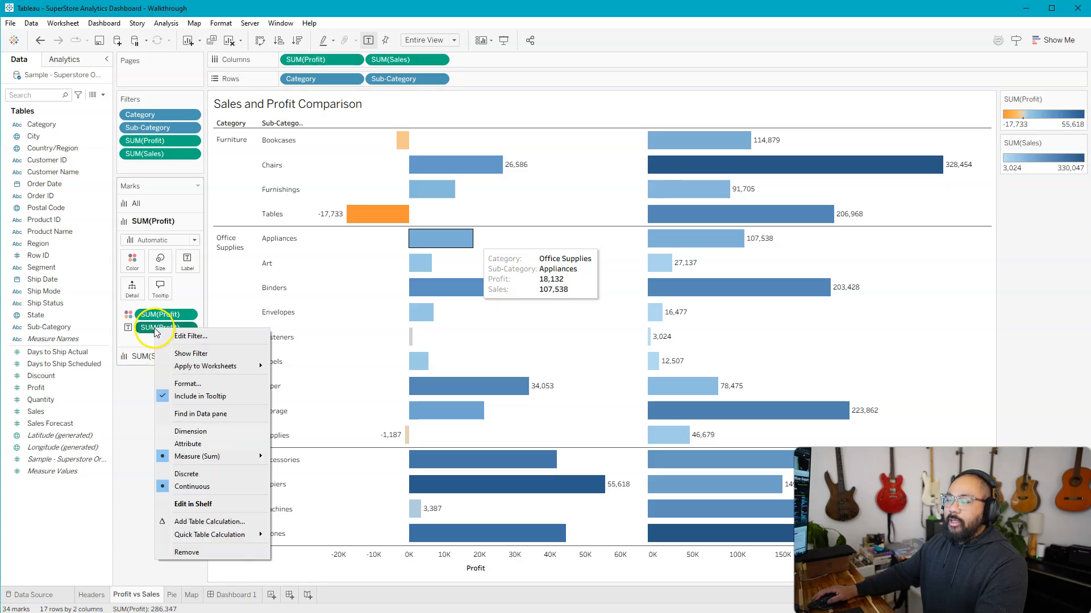
pyautogui.click(227, 383)
pyautogui.click(78, 165)
pyautogui.click(78, 165)
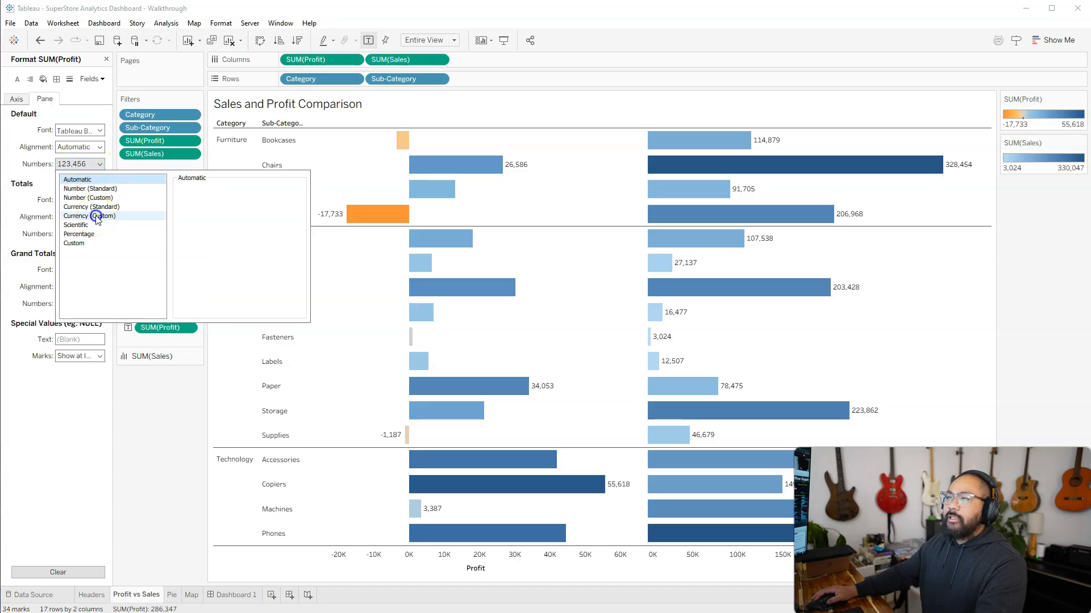
pyautogui.click(96, 216)
pyautogui.click(209, 204)
pyautogui.click(209, 204)
pyautogui.click(233, 261)
pyautogui.click(218, 278)
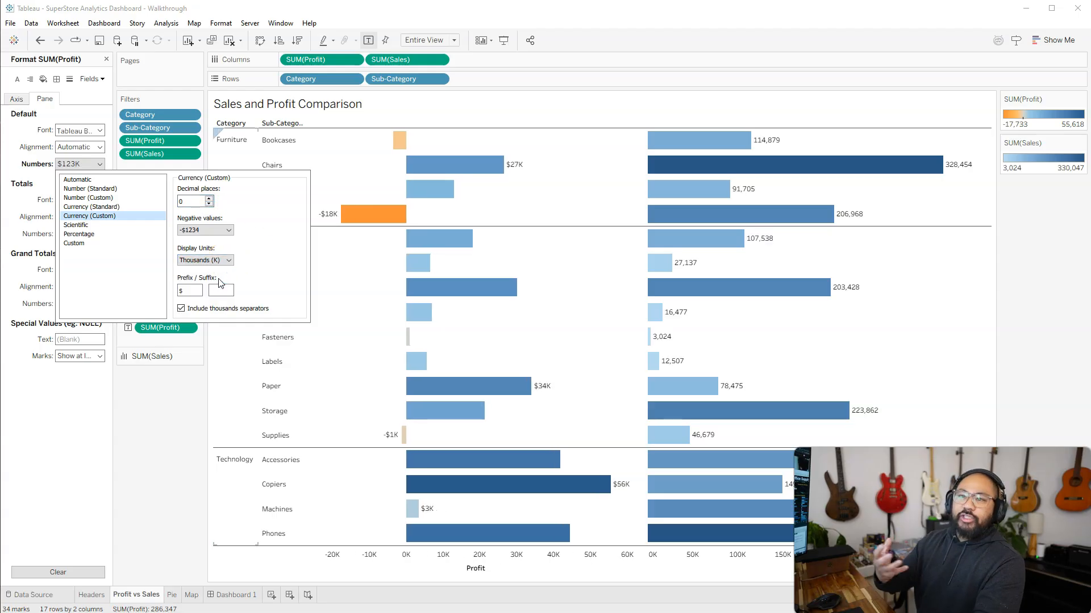
pyautogui.click(583, 155)
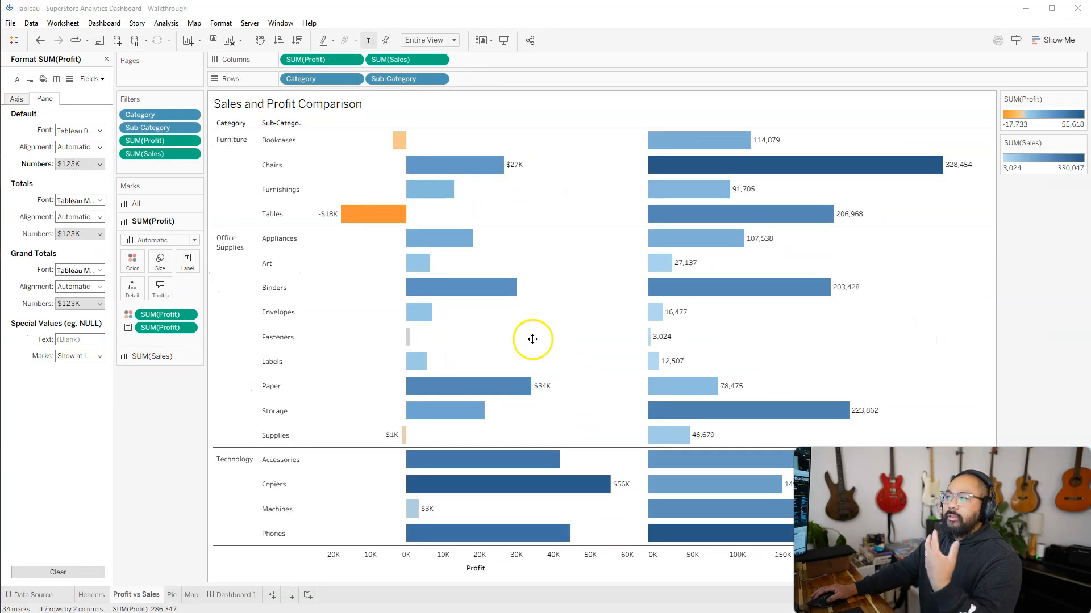
# Add Sales as a label on the SUM(Sales) marks
pyautogui.click(157, 358)
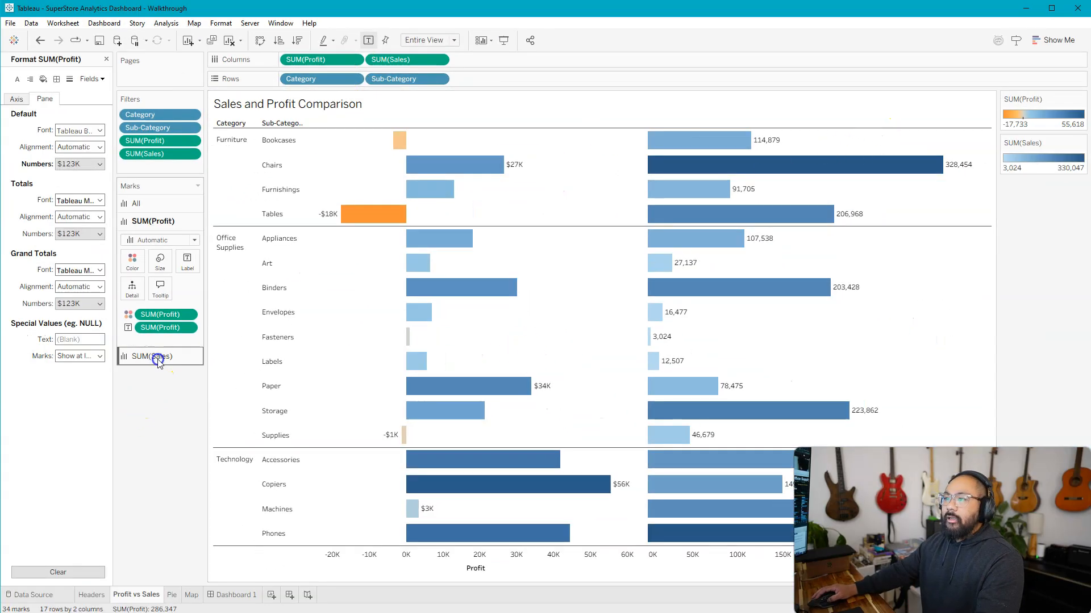
pyautogui.click(106, 59)
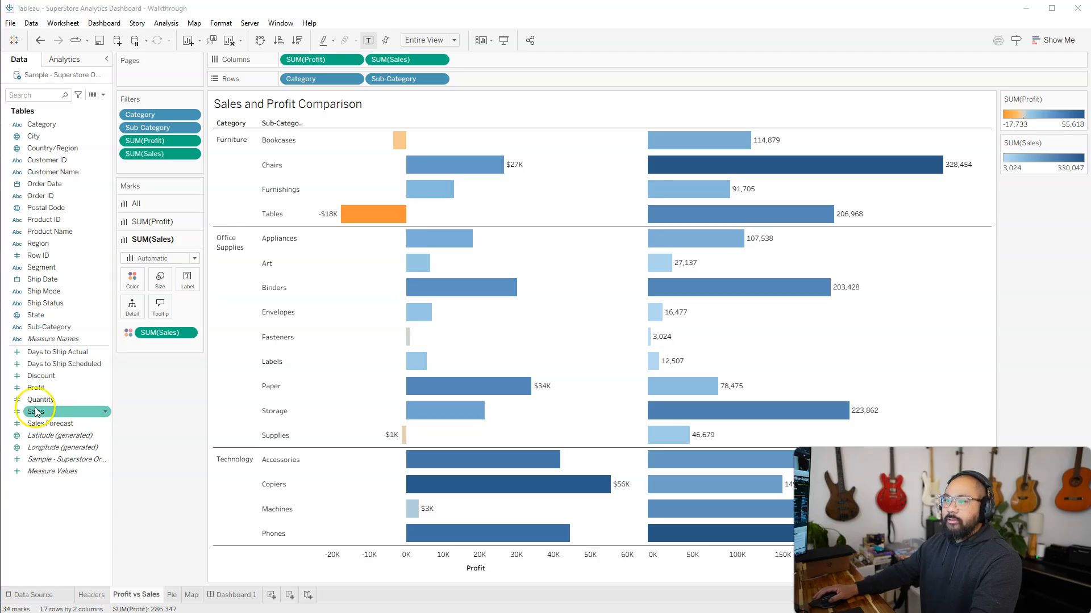
pyautogui.moveTo(35, 412)
pyautogui.mouseDown()
pyautogui.moveTo(163, 292)
pyautogui.moveTo(189, 284)
pyautogui.mouseUp()
# Format the Sales label numbers as Currency (Custom) with 0 decimal places and display units in Thousands (K)
pyautogui.rightClick(157, 345)
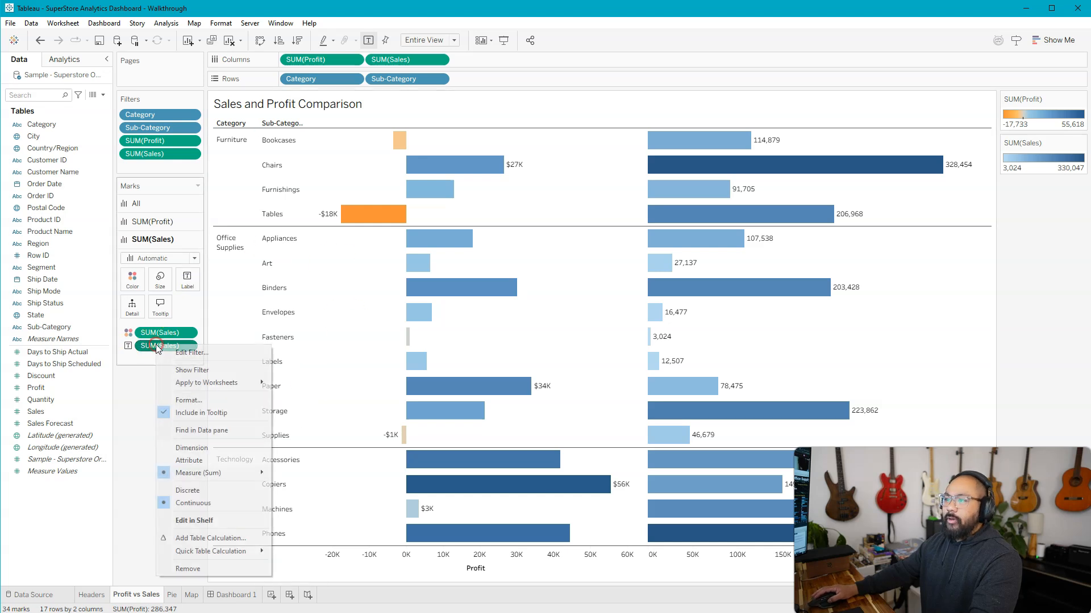
pyautogui.click(212, 401)
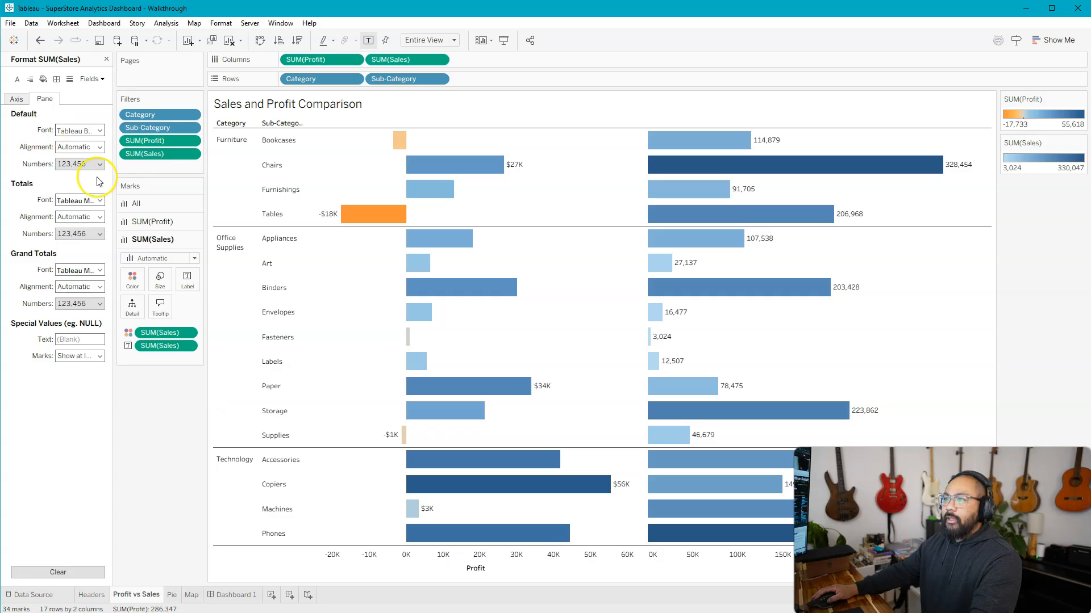
pyautogui.click(91, 164)
pyautogui.click(85, 216)
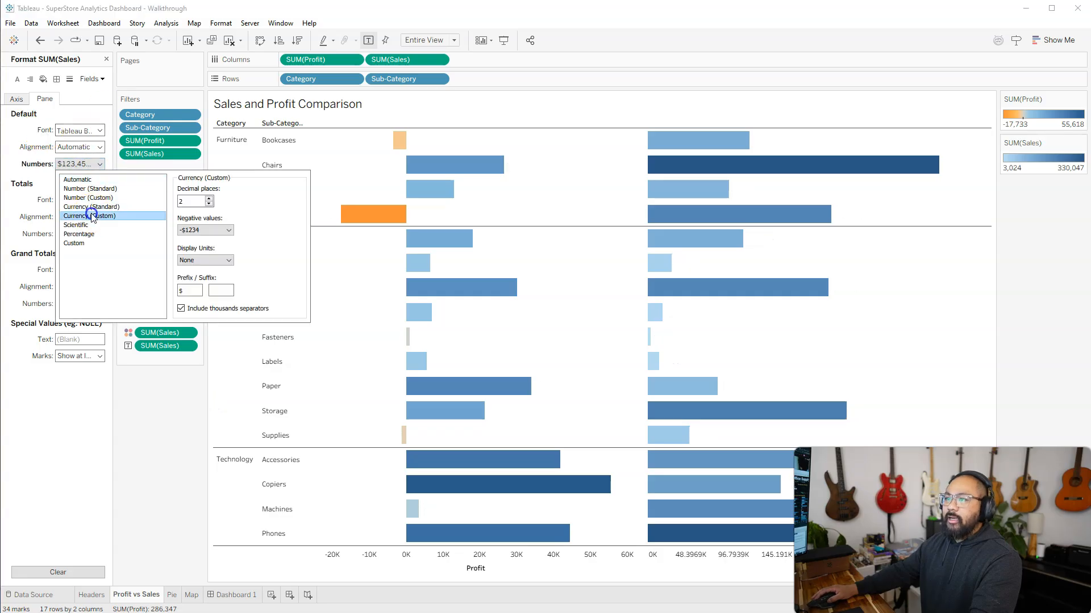
pyautogui.click(209, 204)
pyautogui.click(209, 204)
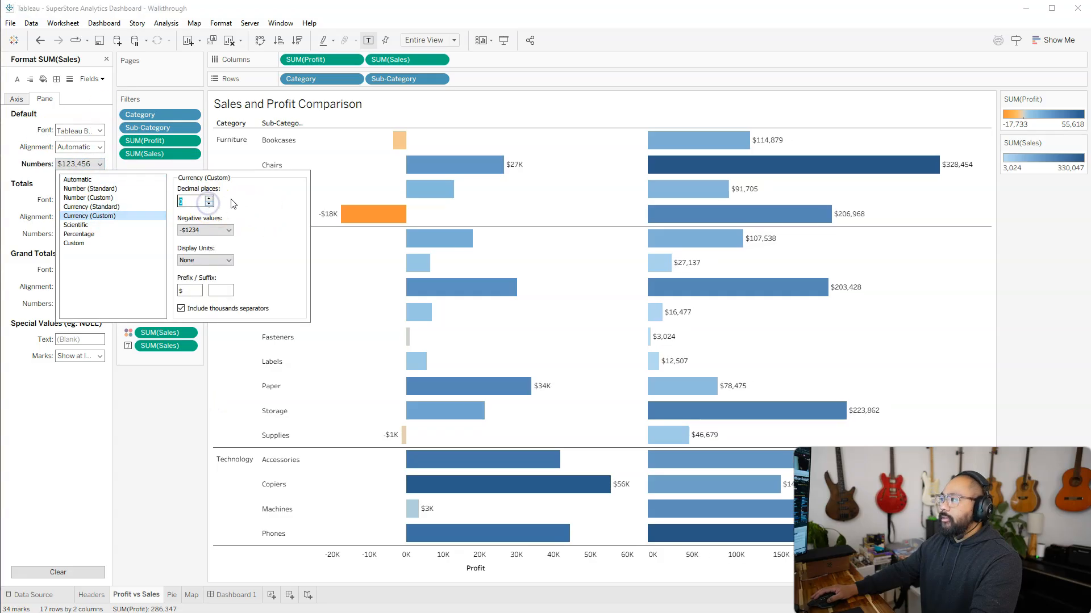
pyautogui.click(219, 262)
pyautogui.click(222, 281)
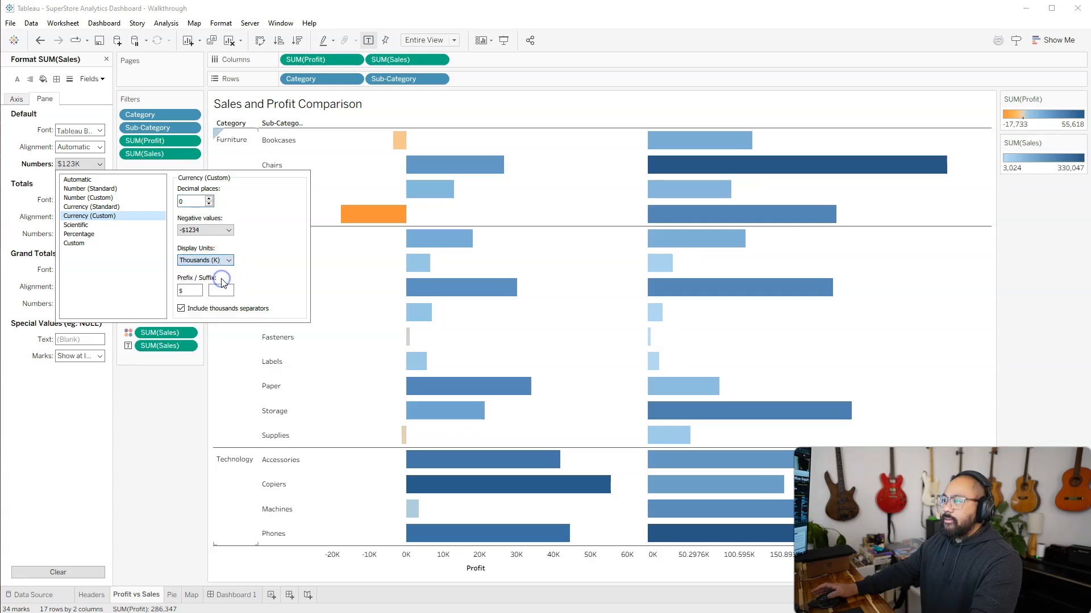
pyautogui.click(134, 477)
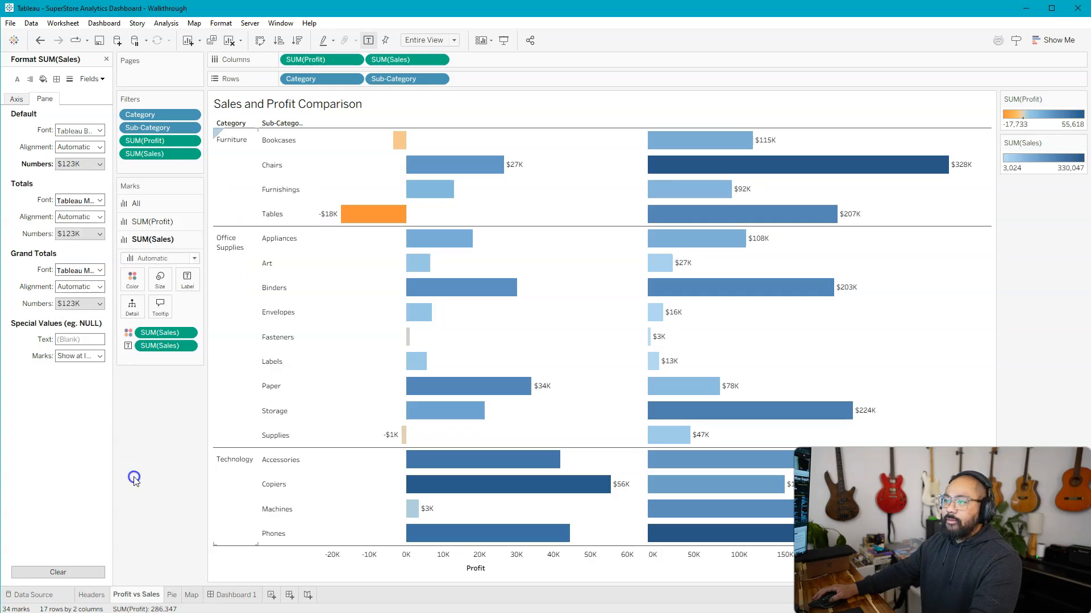
# Limit the Sales bar labels to the Min/Max values per pane
pyautogui.click(187, 280)
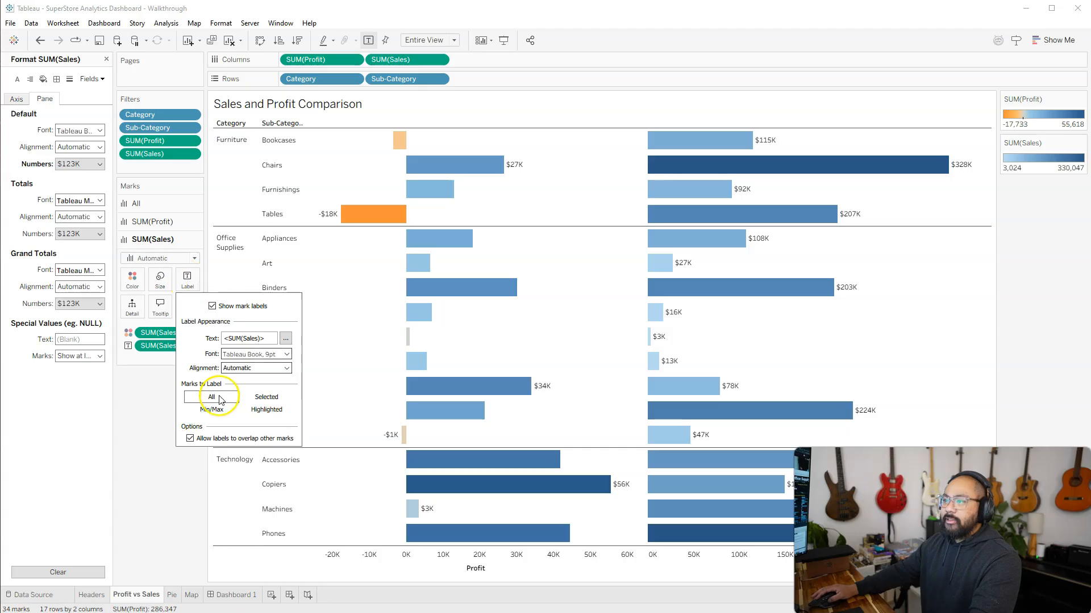
pyautogui.click(229, 411)
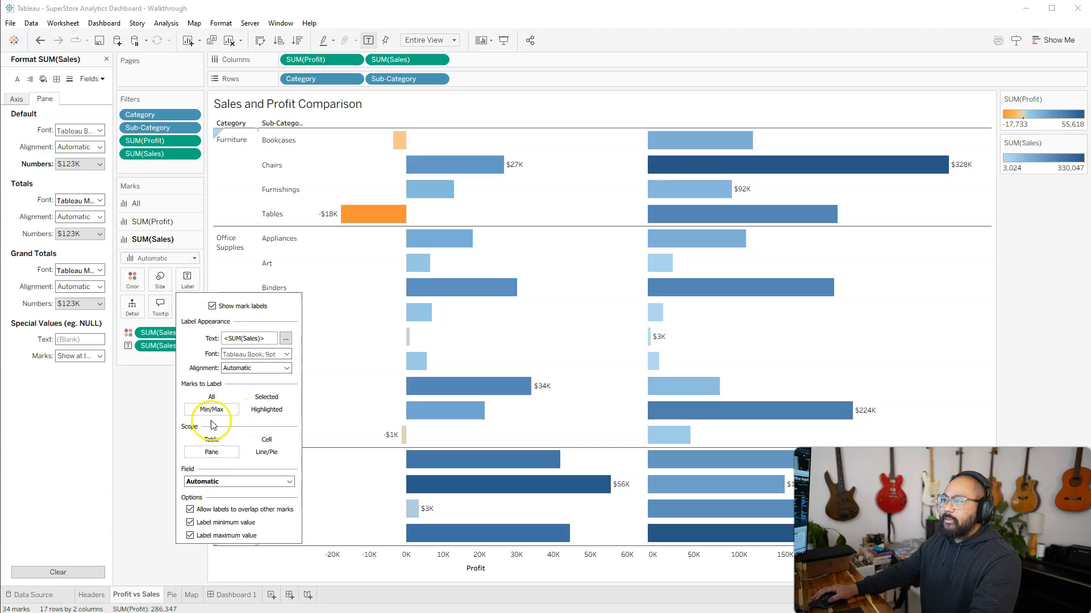
pyautogui.click(153, 466)
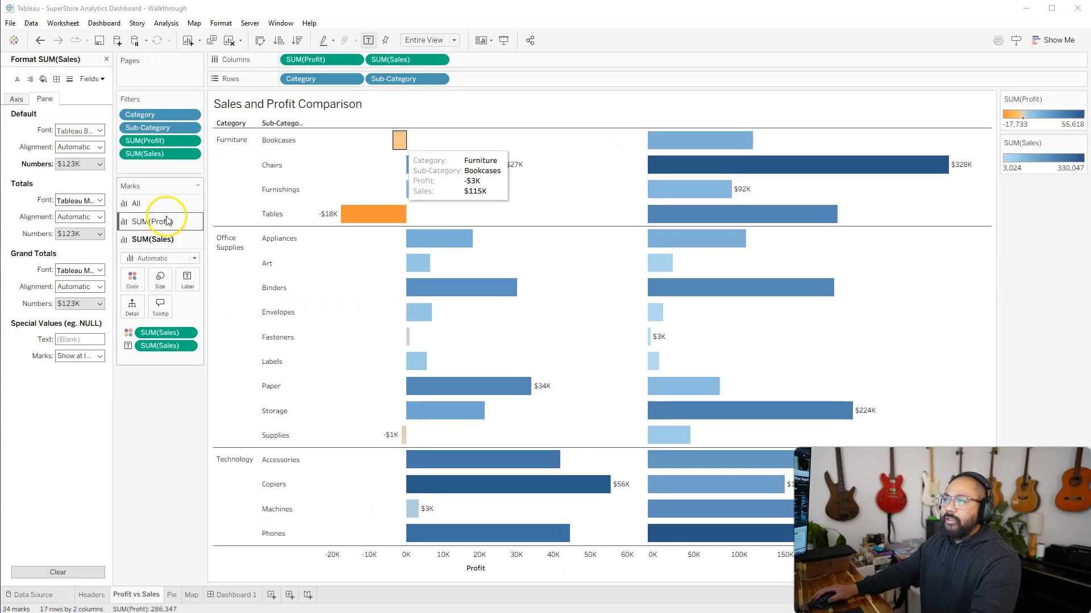
# Make the bars of both measures slightly thinner by reducing the mark size for all marks
pyautogui.click(137, 203)
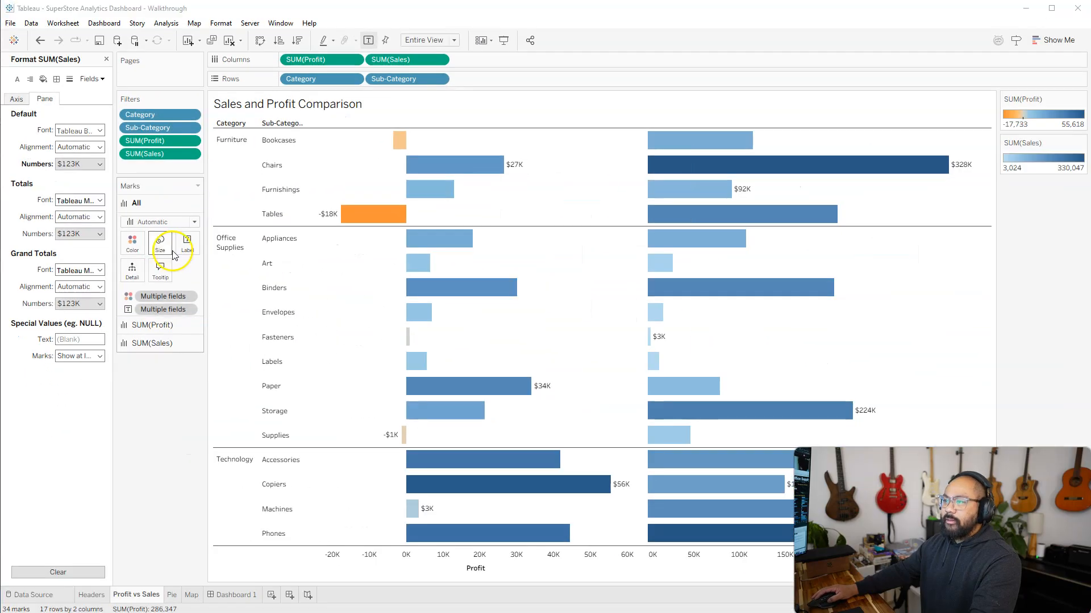
pyautogui.click(183, 252)
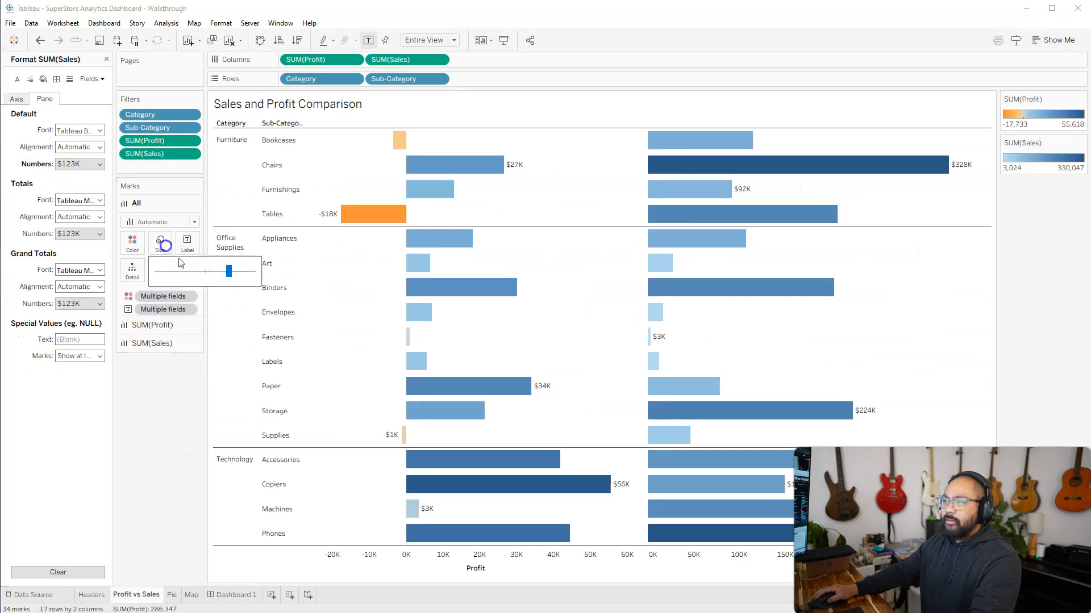
pyautogui.moveTo(223, 272); pyautogui.dragTo(212, 274)
pyautogui.click(147, 438)
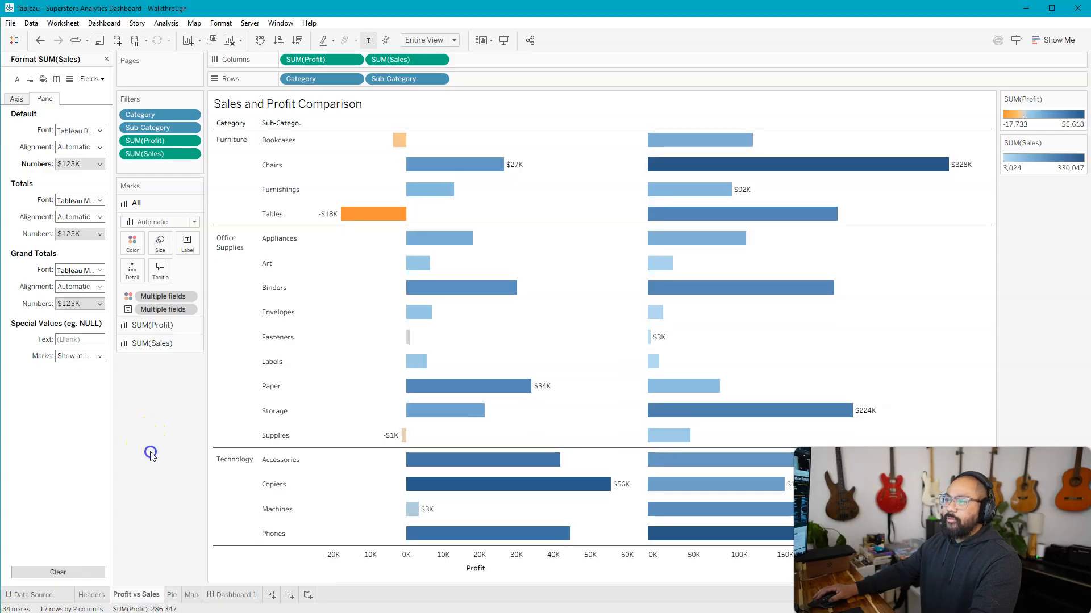
pyautogui.click(187, 364)
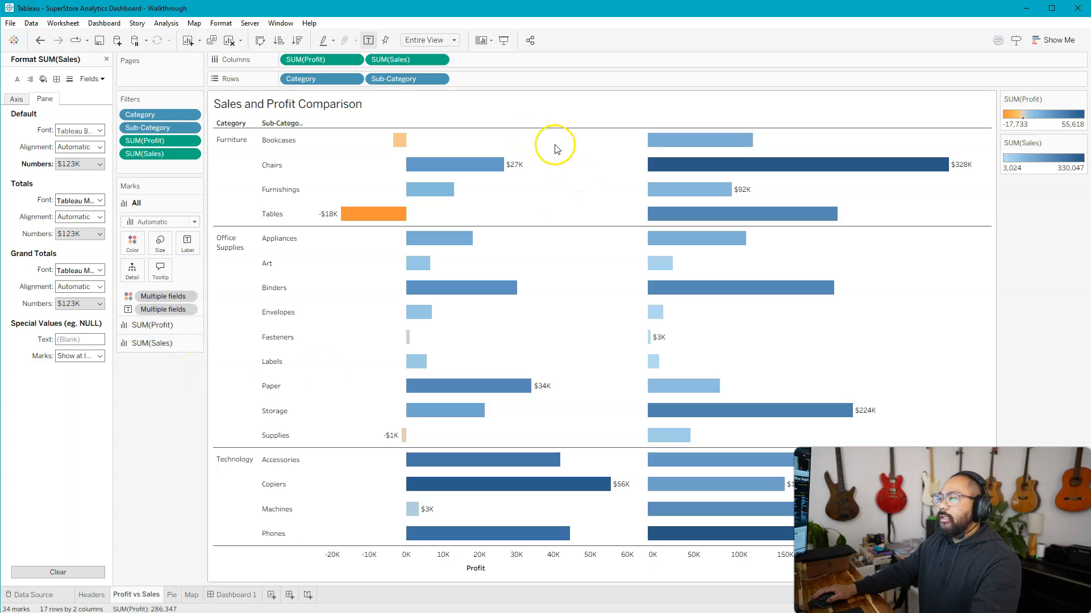
# Rotate the Category row labels so they read vertically
pyautogui.click(242, 174)
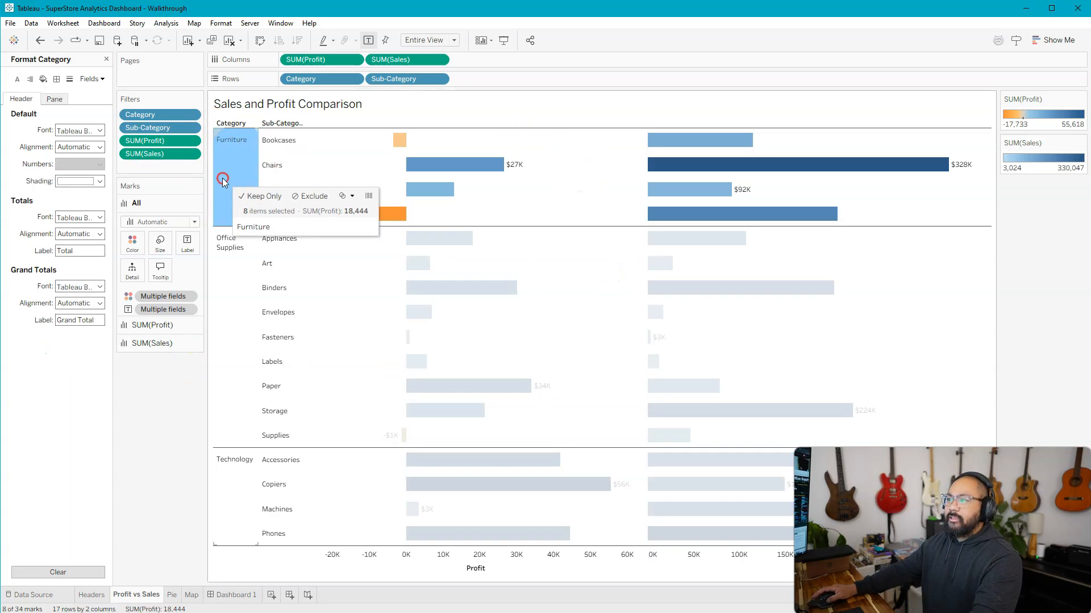
pyautogui.rightClick(224, 180)
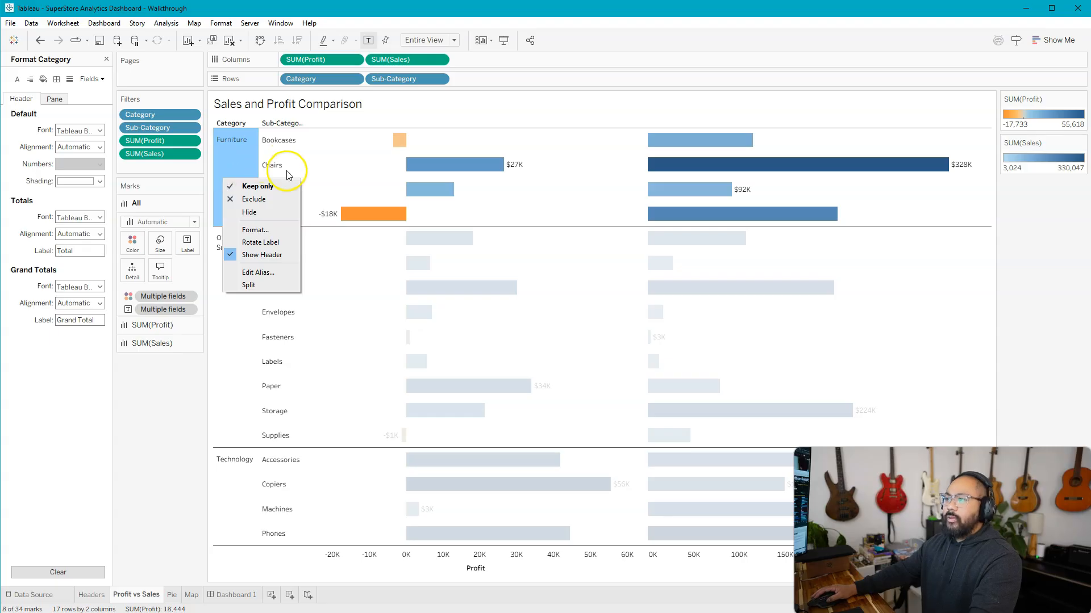
pyautogui.click(259, 242)
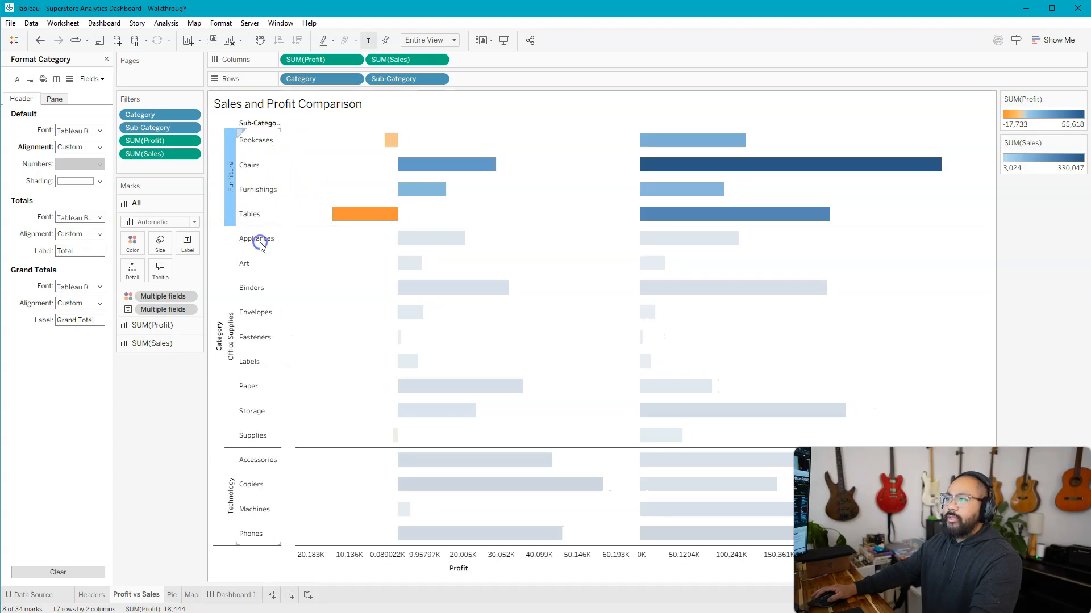
pyautogui.click(233, 210)
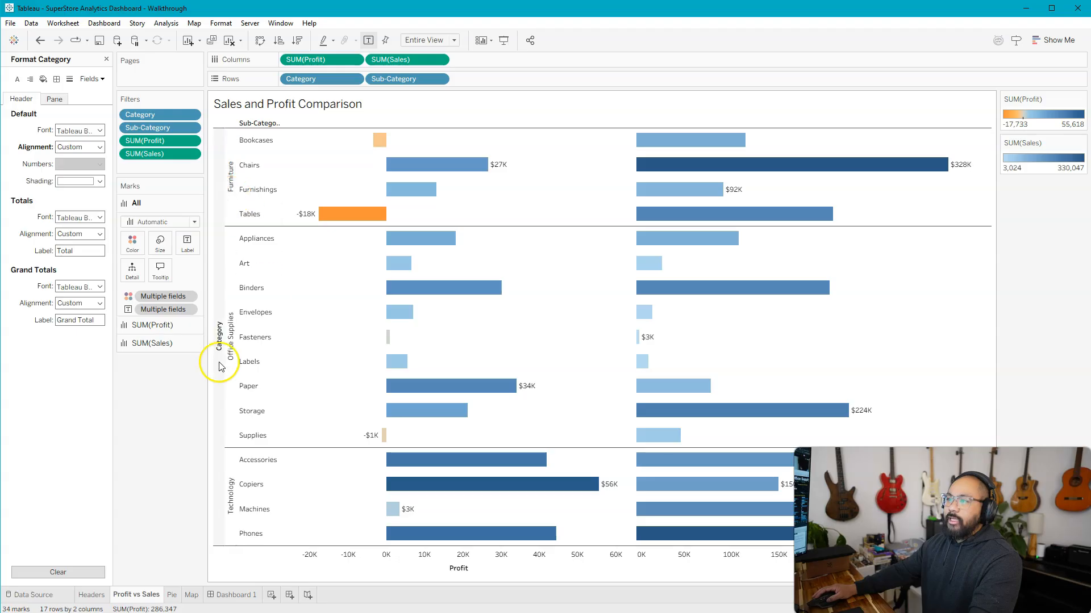
# Hide the field labels for rows in the Sales and Profit Comparison chart
pyautogui.rightClick(219, 339)
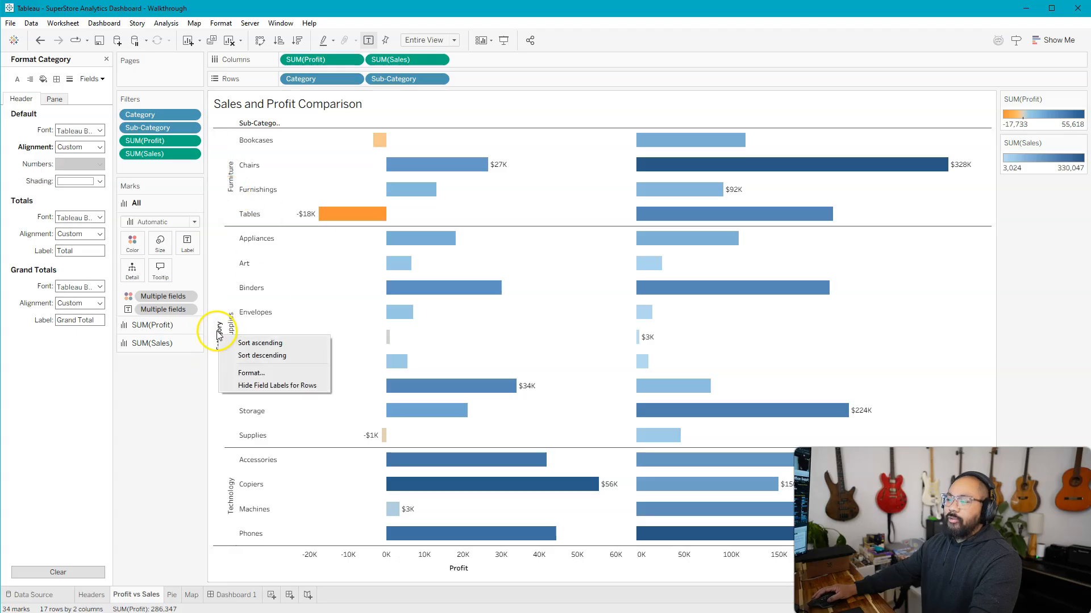
pyautogui.click(278, 385)
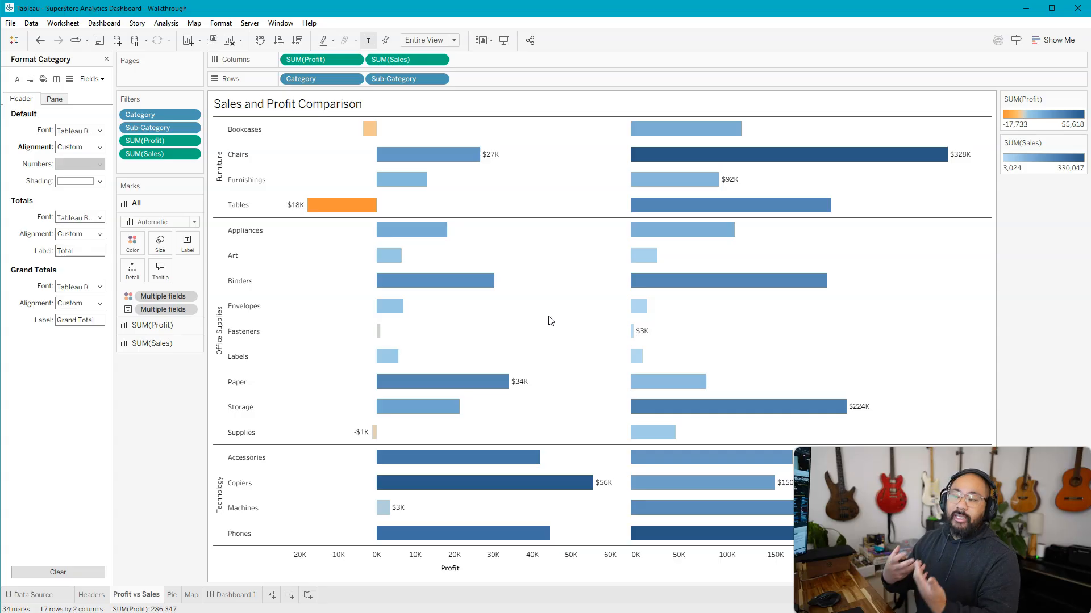
pyautogui.moveTo(413, 539)
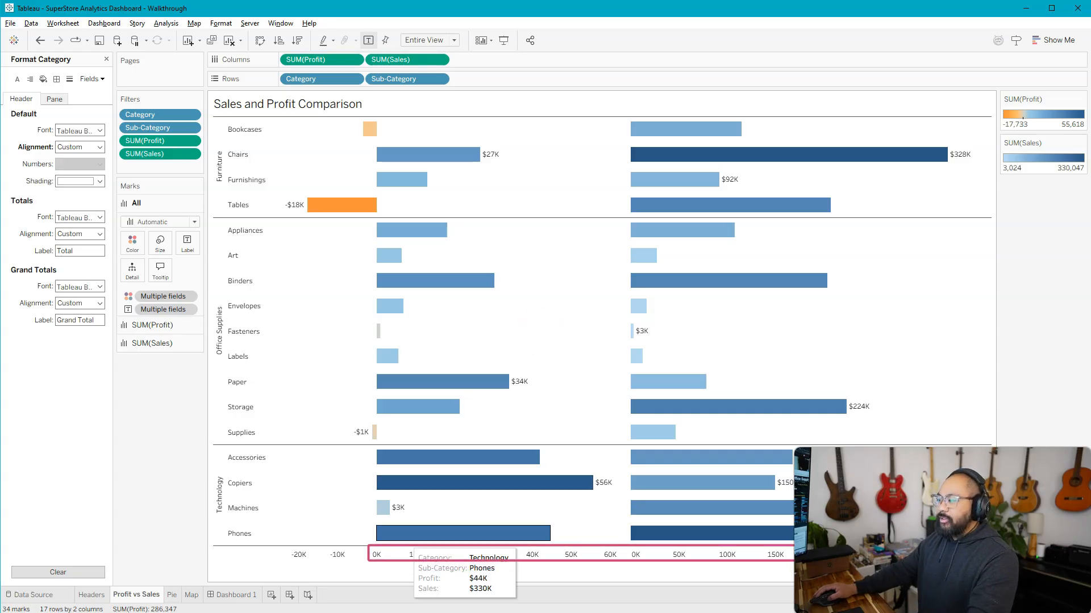
# Set the font colour of all text in the workbook to white from Dashboard 1
pyautogui.click(230, 595)
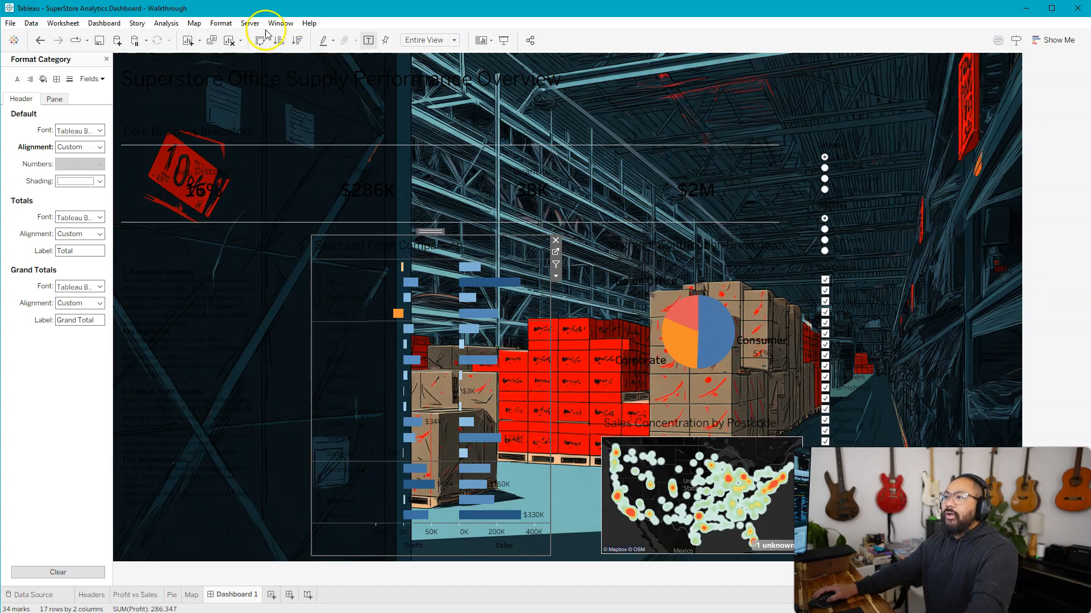
pyautogui.click(227, 23)
pyautogui.click(228, 62)
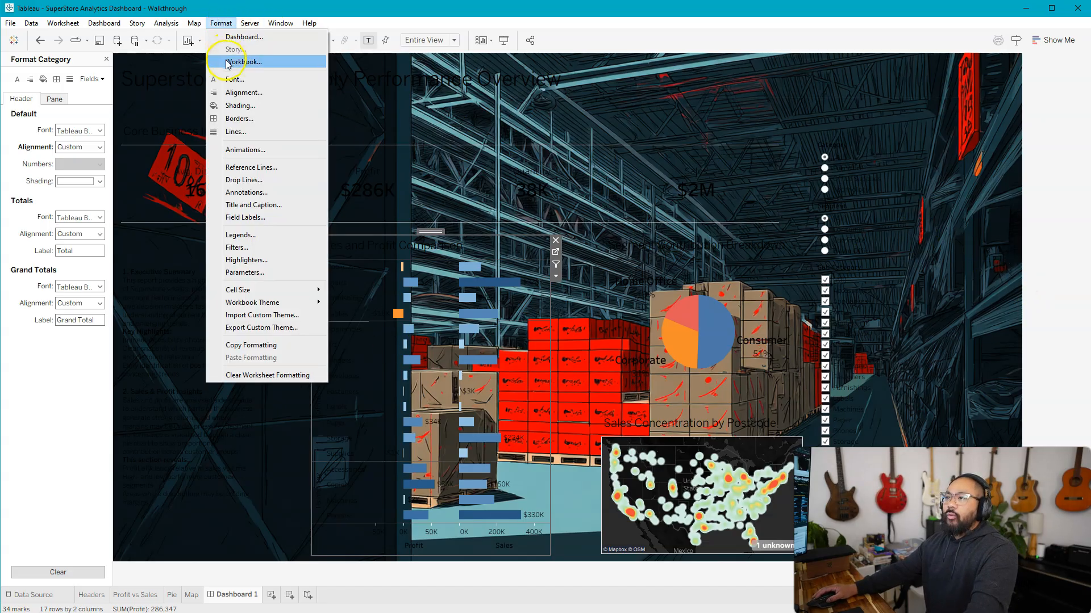
pyautogui.click(72, 102)
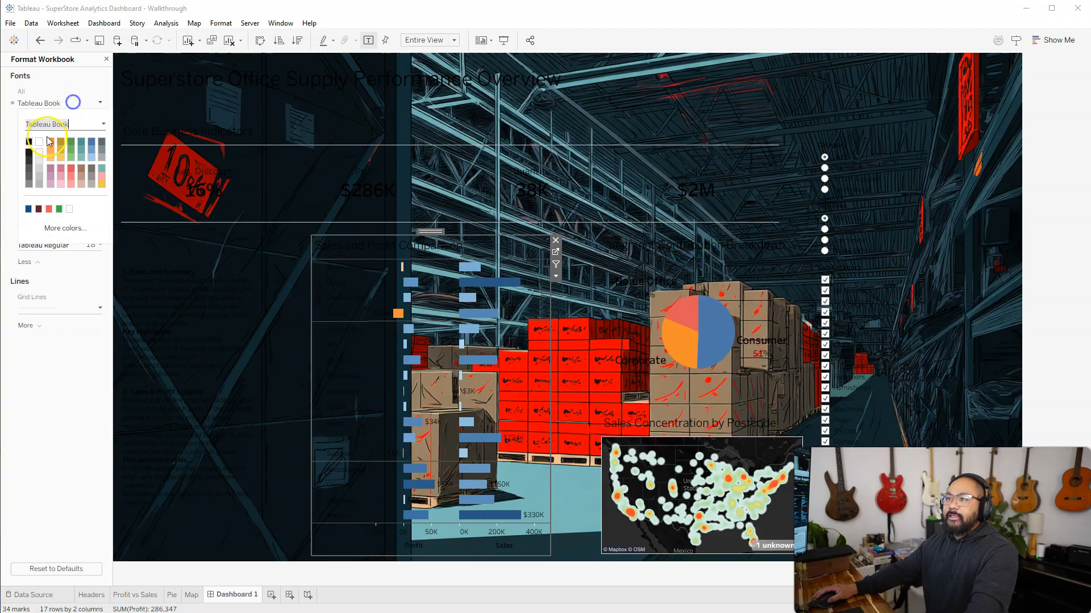
pyautogui.click(59, 476)
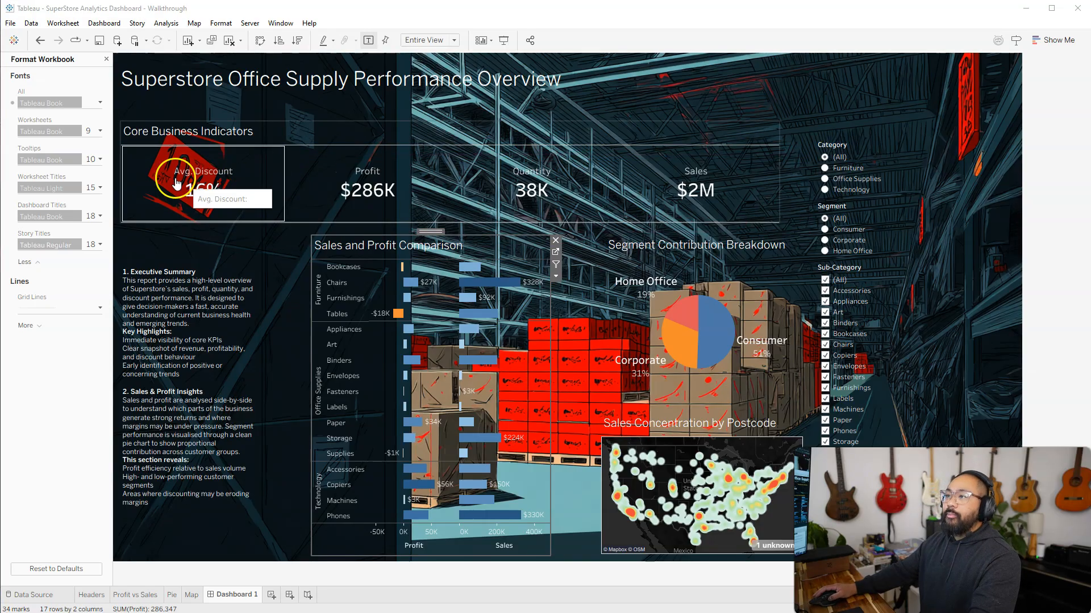
# Remove the row divider lines from the Core Business Indicators sheet by setting the pane divider to None
pyautogui.rightClick(192, 163)
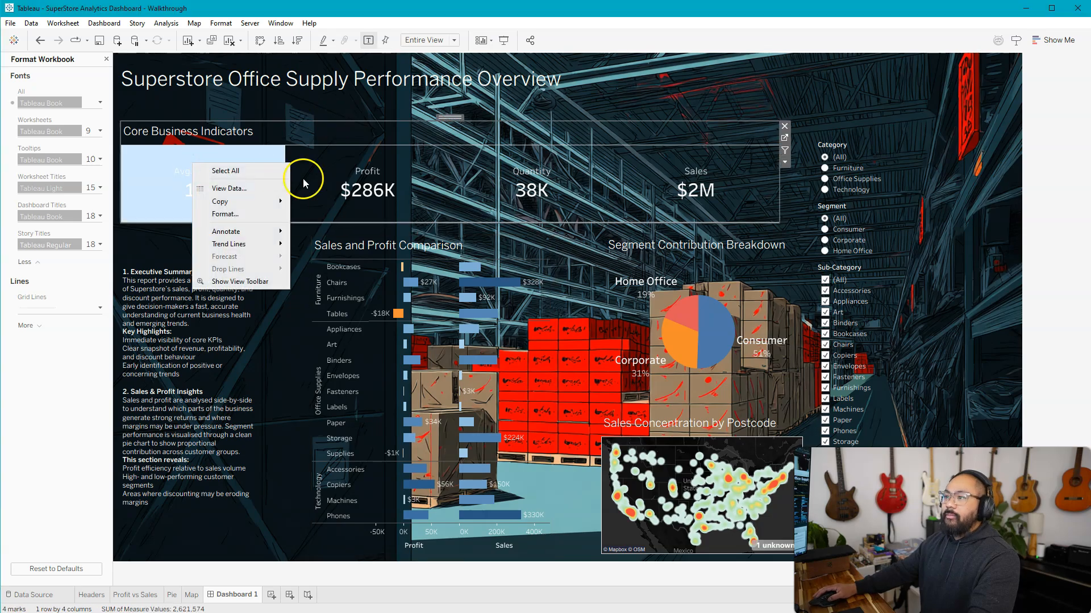
pyautogui.click(251, 215)
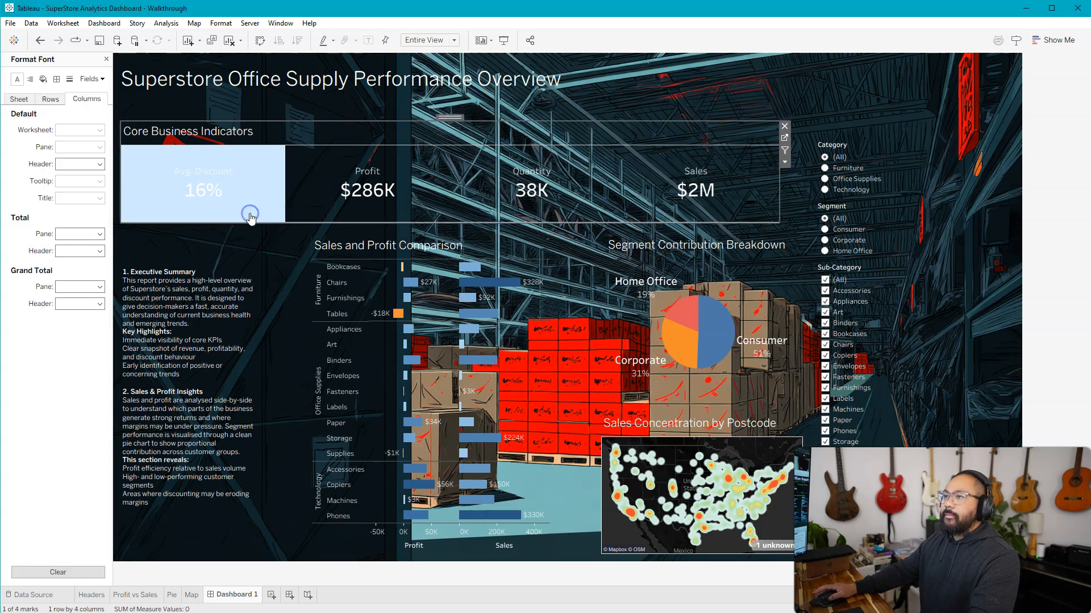
pyautogui.click(56, 80)
pyautogui.click(25, 100)
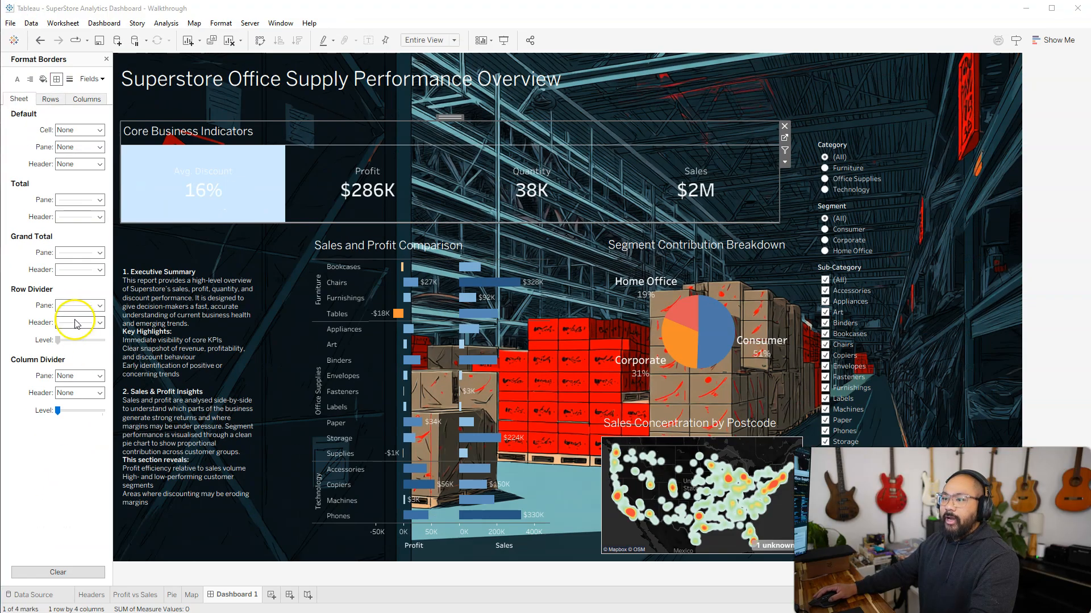
pyautogui.click(80, 307)
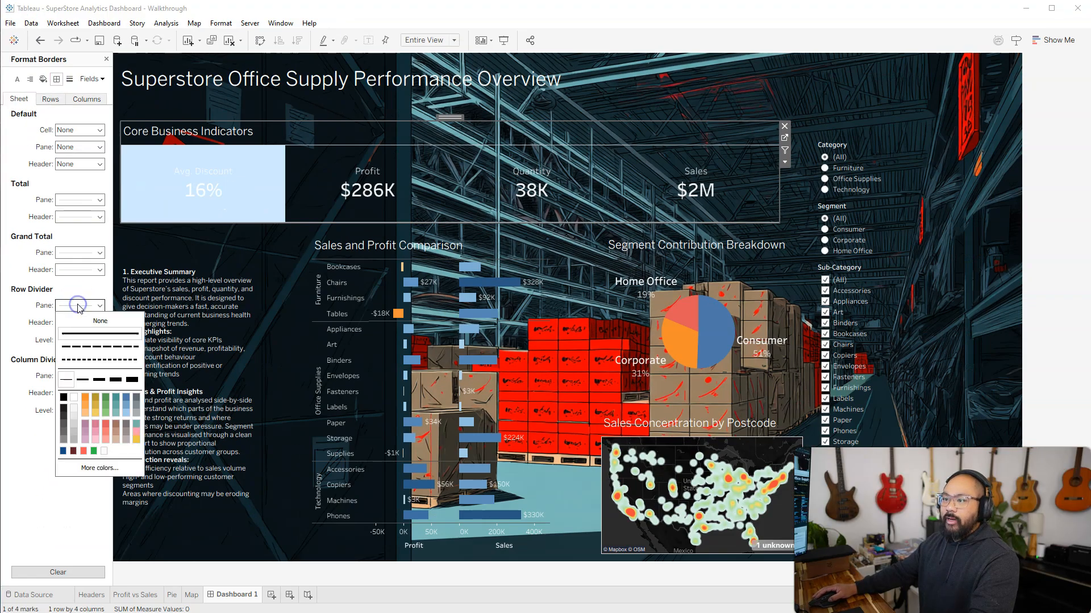
pyautogui.click(124, 321)
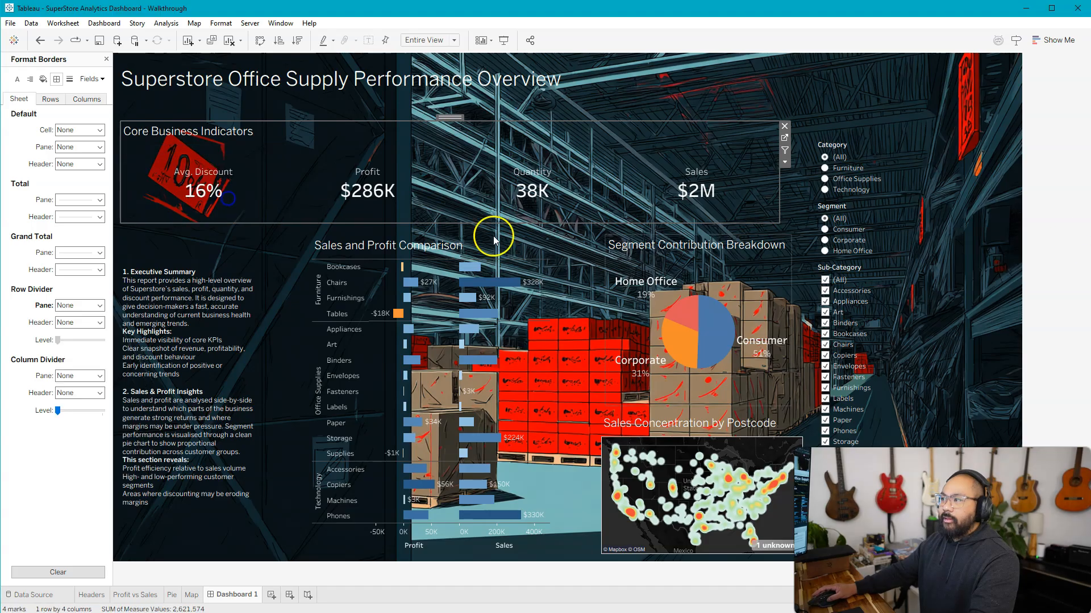
pyautogui.click(1033, 257)
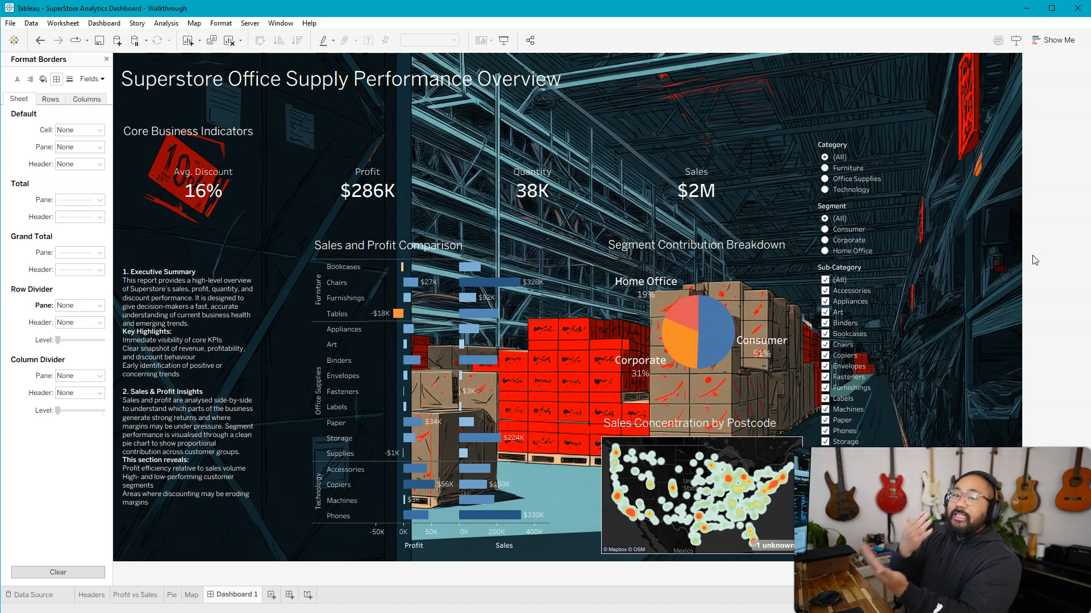
# Give the dashboard title text box a black background at 65% opacity
pyautogui.click(314, 163)
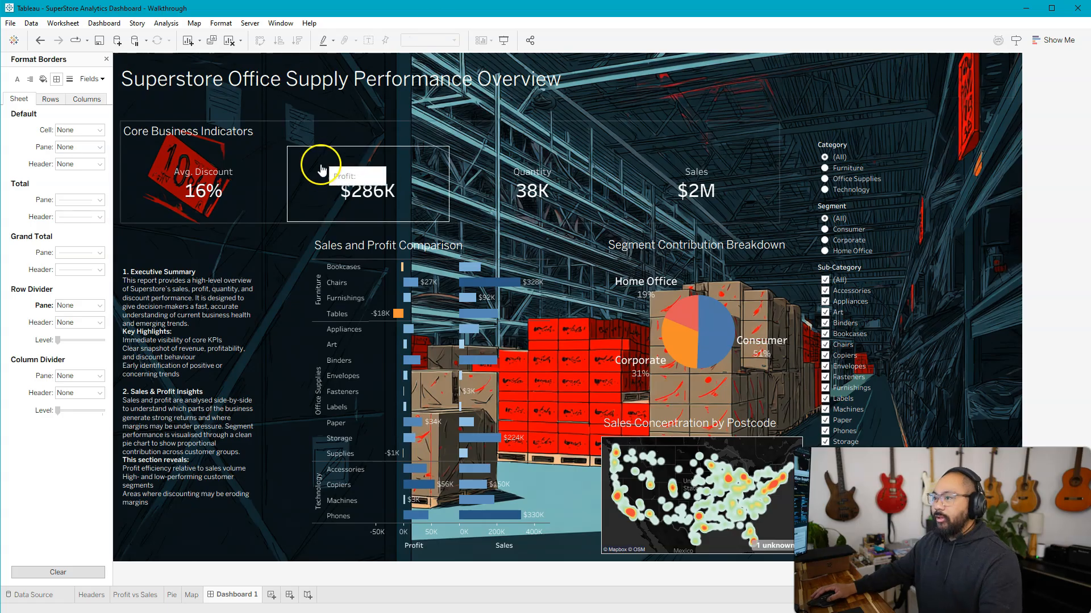
pyautogui.click(321, 84)
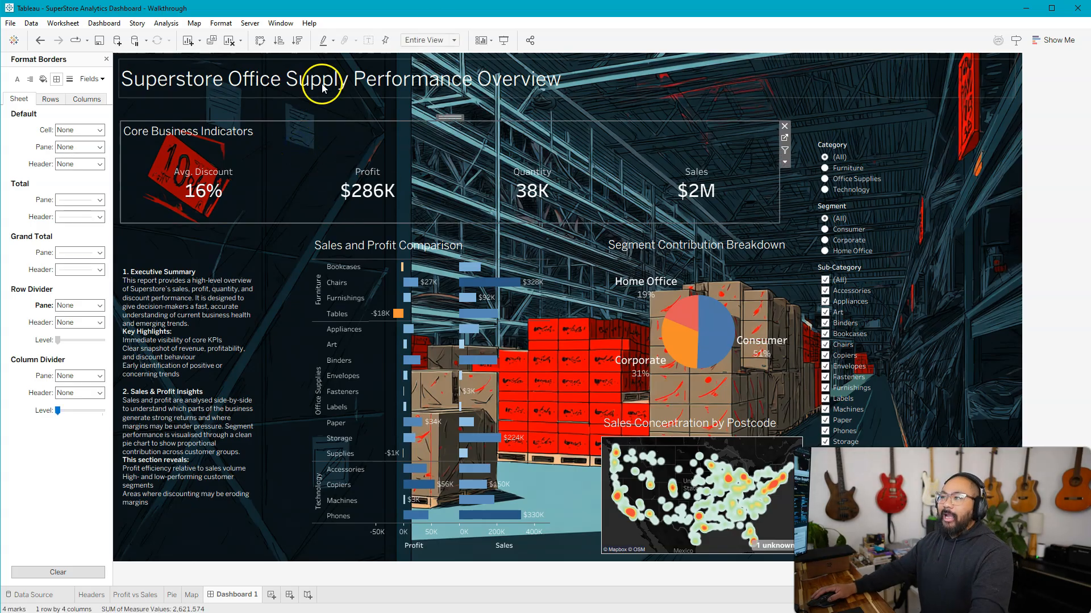
pyautogui.click(301, 136)
pyautogui.click(317, 89)
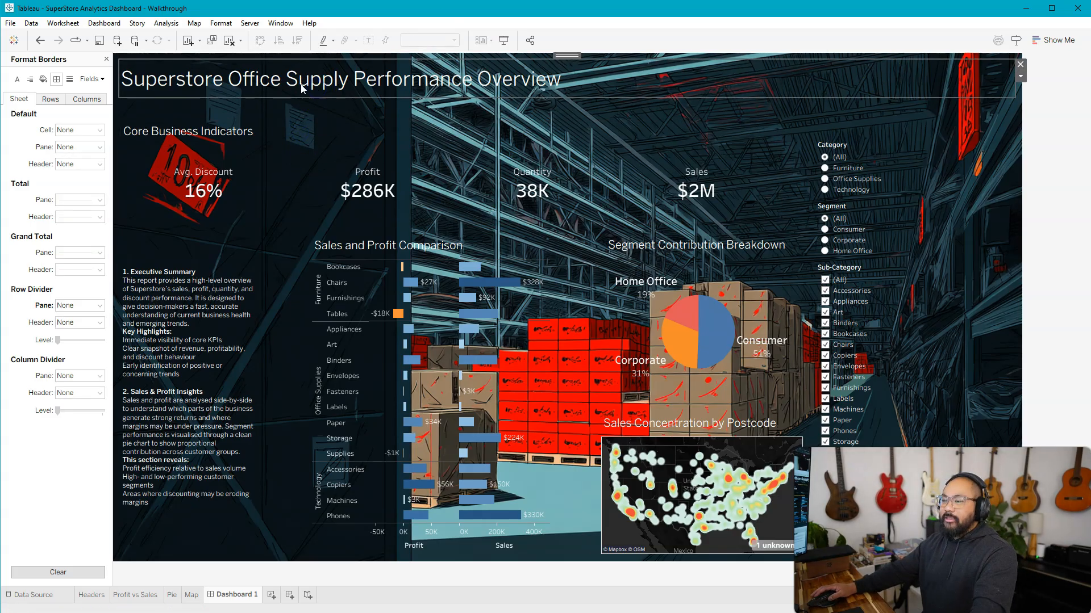
pyautogui.click(106, 59)
pyautogui.click(19, 60)
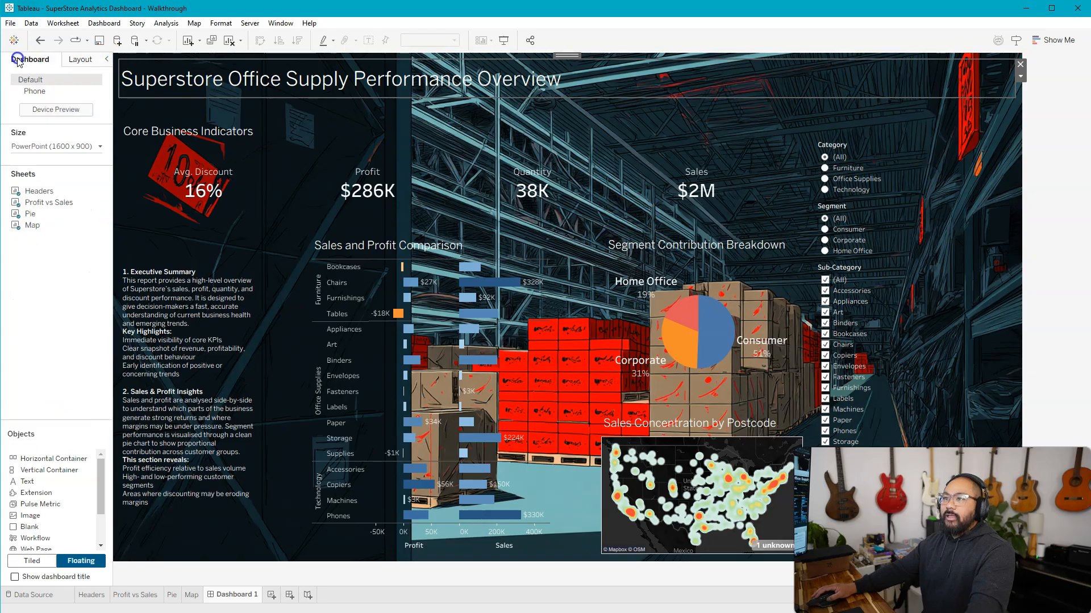
pyautogui.click(77, 61)
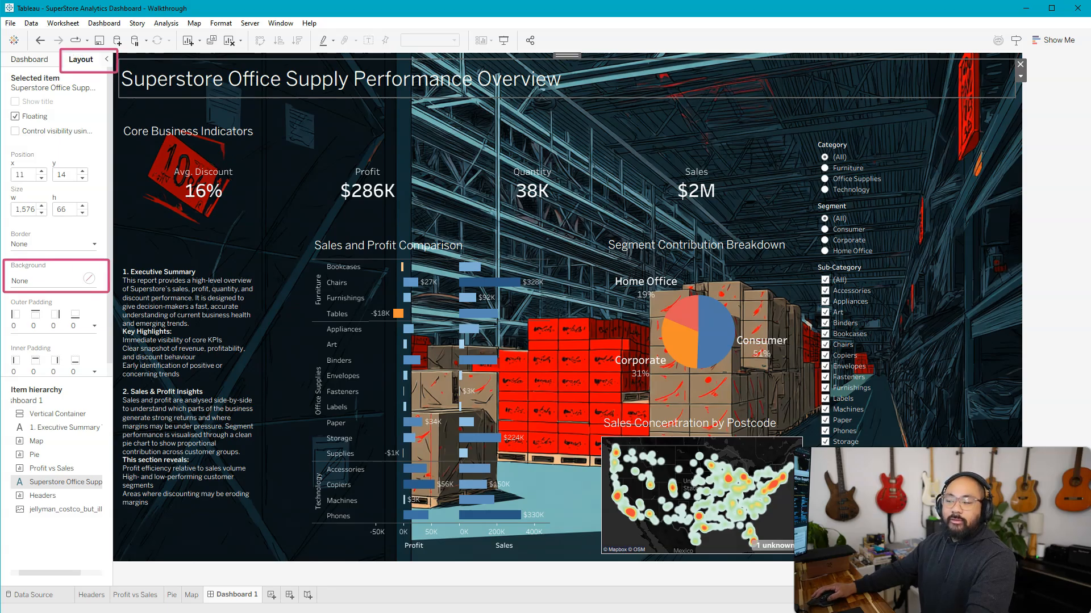
pyautogui.click(40, 281)
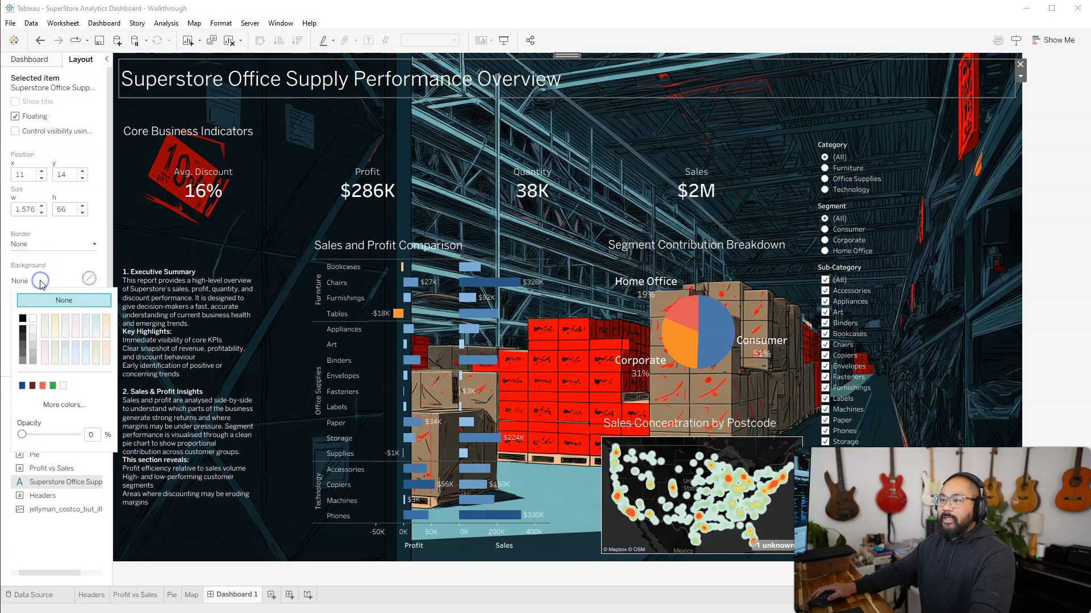
pyautogui.click(22, 320)
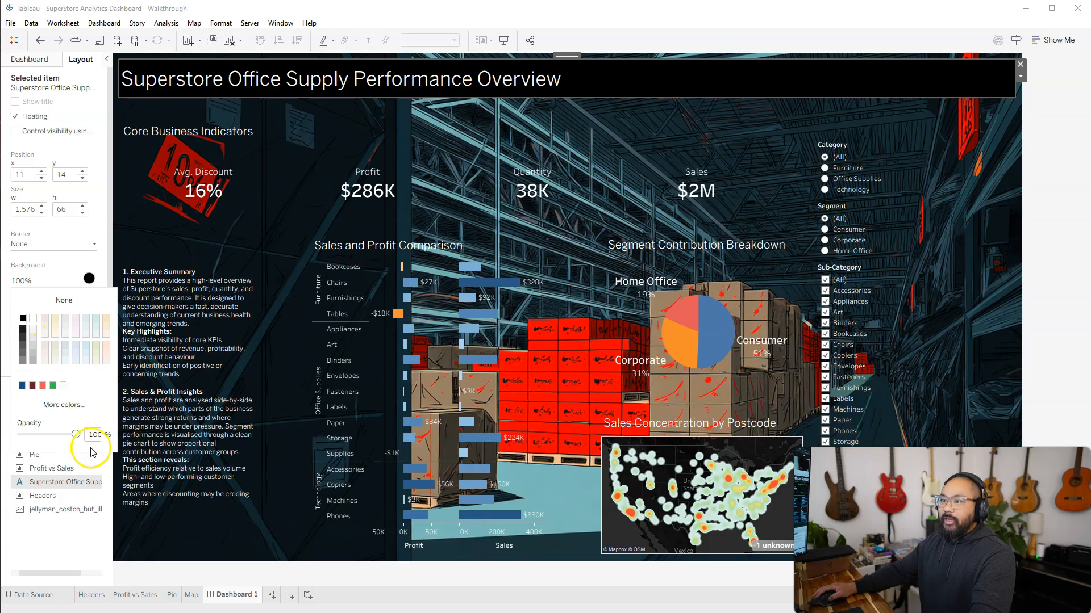
pyautogui.moveTo(62, 439); pyautogui.dragTo(60, 439)
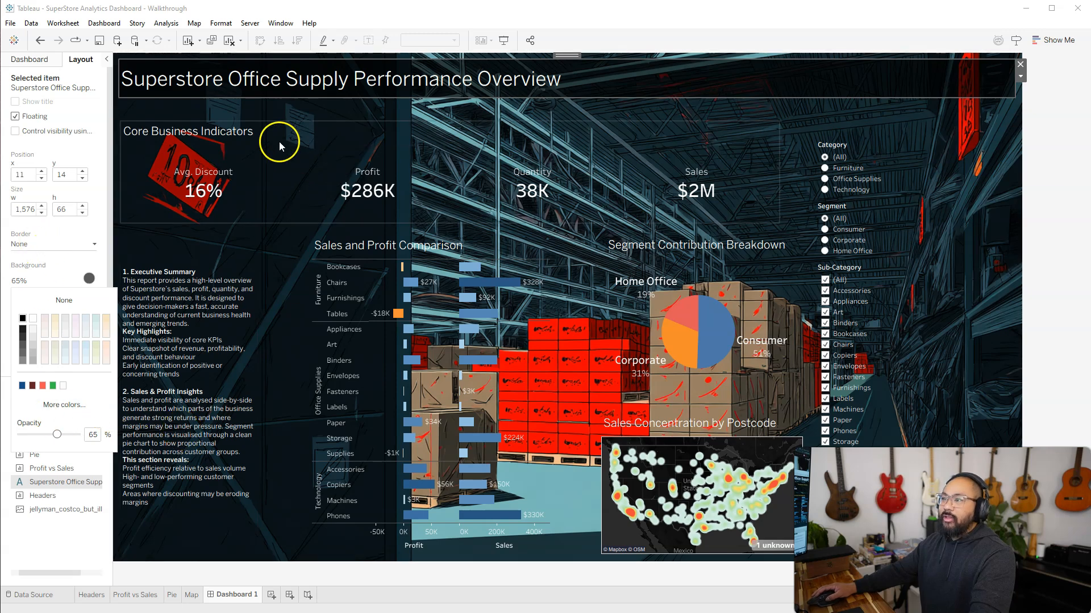
# Give the Core Business Indicators sheet a semi-transparent black background
pyautogui.click(279, 146)
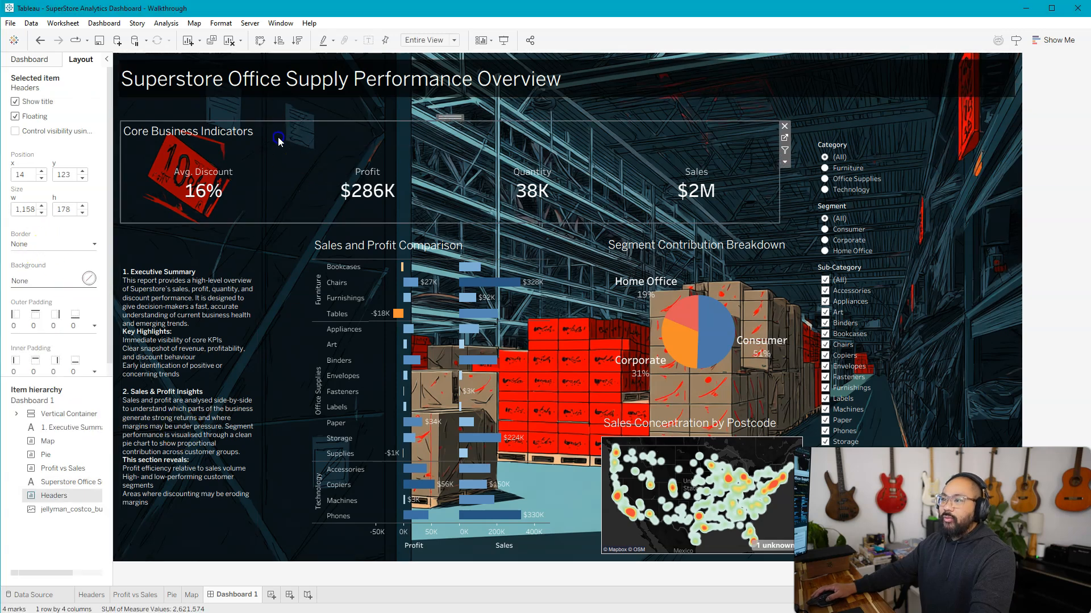
pyautogui.click(43, 281)
pyautogui.click(23, 318)
pyautogui.moveTo(66, 435); pyautogui.dragTo(59, 435)
# Give the Sales and Profit Comparison chart a semi-transparent black background
pyautogui.click(364, 250)
pyautogui.click(52, 281)
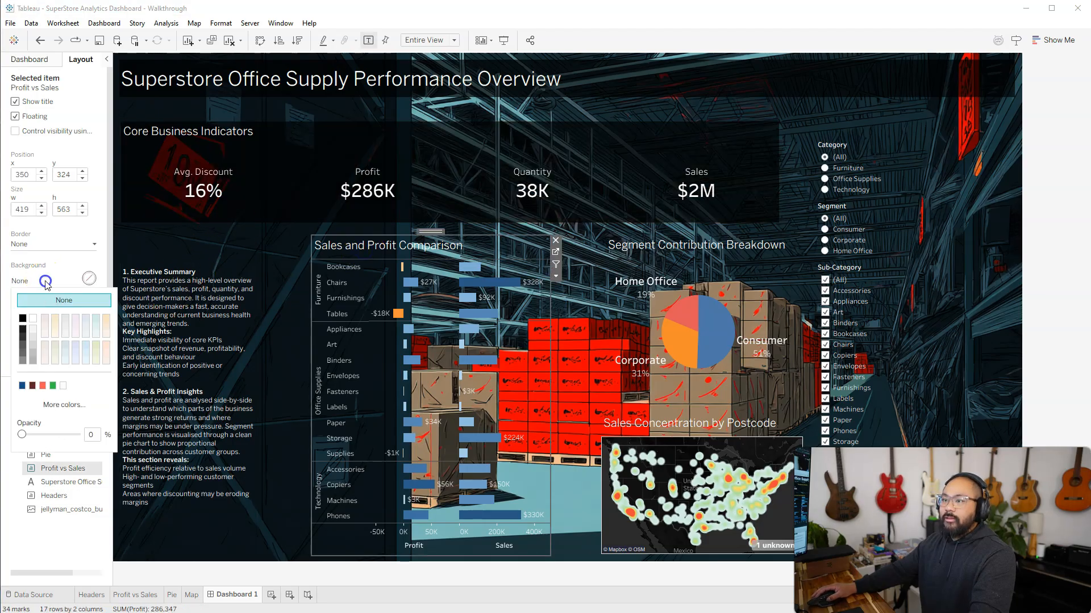
pyautogui.click(22, 319)
pyautogui.moveTo(68, 440); pyautogui.dragTo(59, 436)
# Give the Segment Contribution Breakdown pie chart a black background at 64% opacity
pyautogui.click(608, 238)
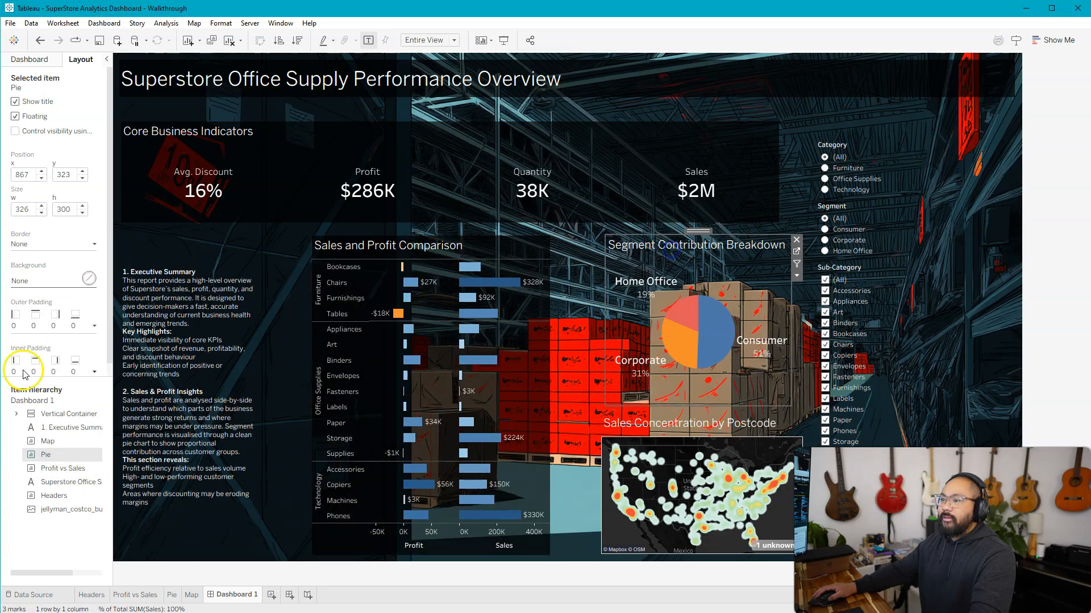
pyautogui.click(68, 281)
pyautogui.click(22, 318)
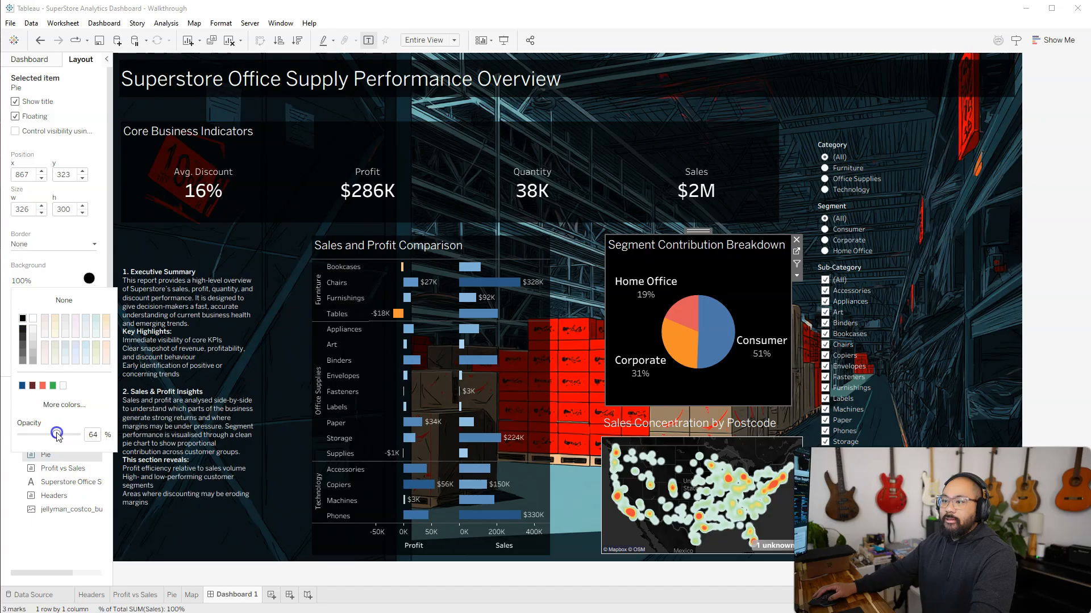
pyautogui.moveTo(56, 435); pyautogui.dragTo(56, 435)
# Give the Sales Concentration by Postcode map a black background at 64% opacity
pyautogui.click(610, 424)
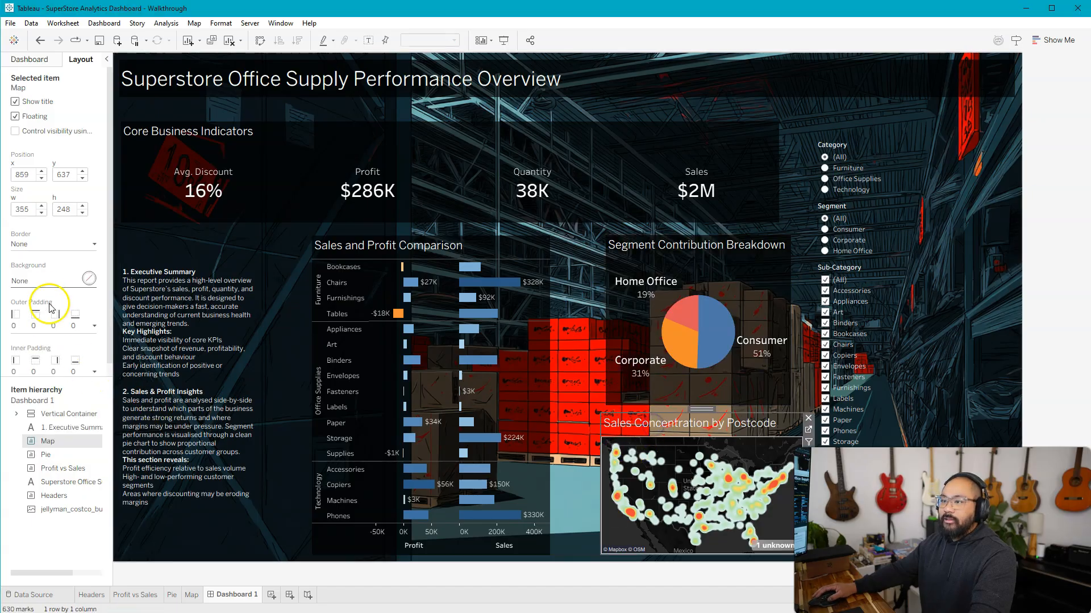
pyautogui.click(48, 281)
pyautogui.click(22, 319)
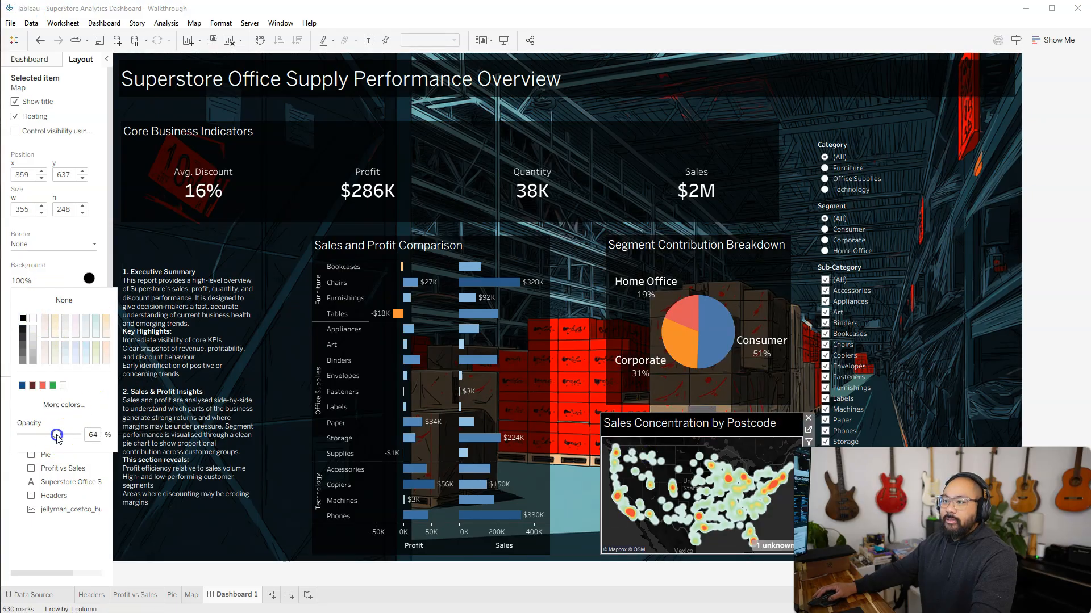
# Fill the Executive Summary text box background with the custom dark blue colour #130c67
pyautogui.click(270, 269)
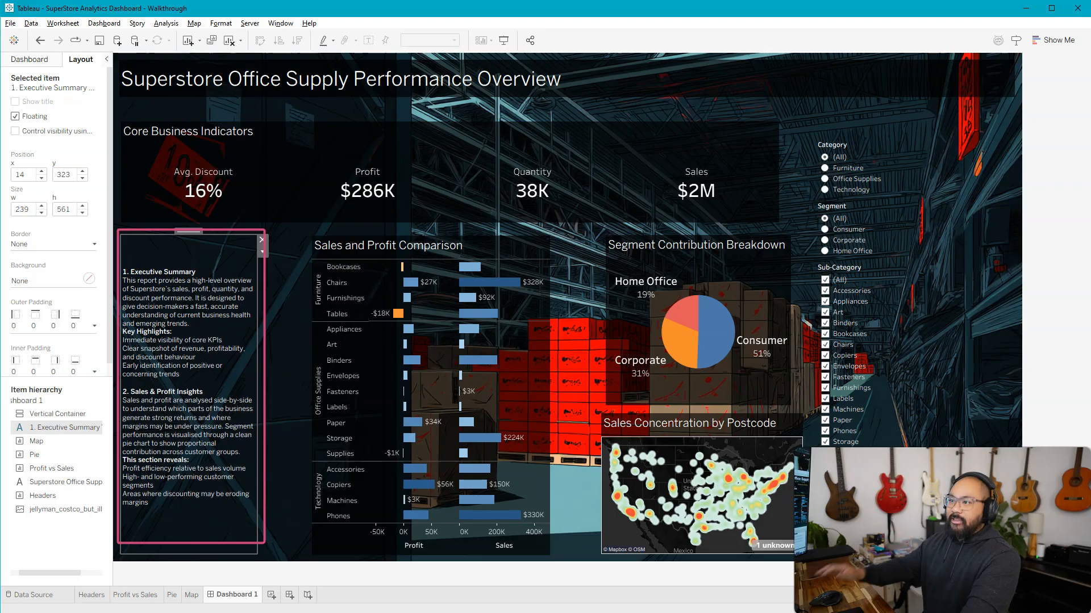
pyautogui.click(38, 281)
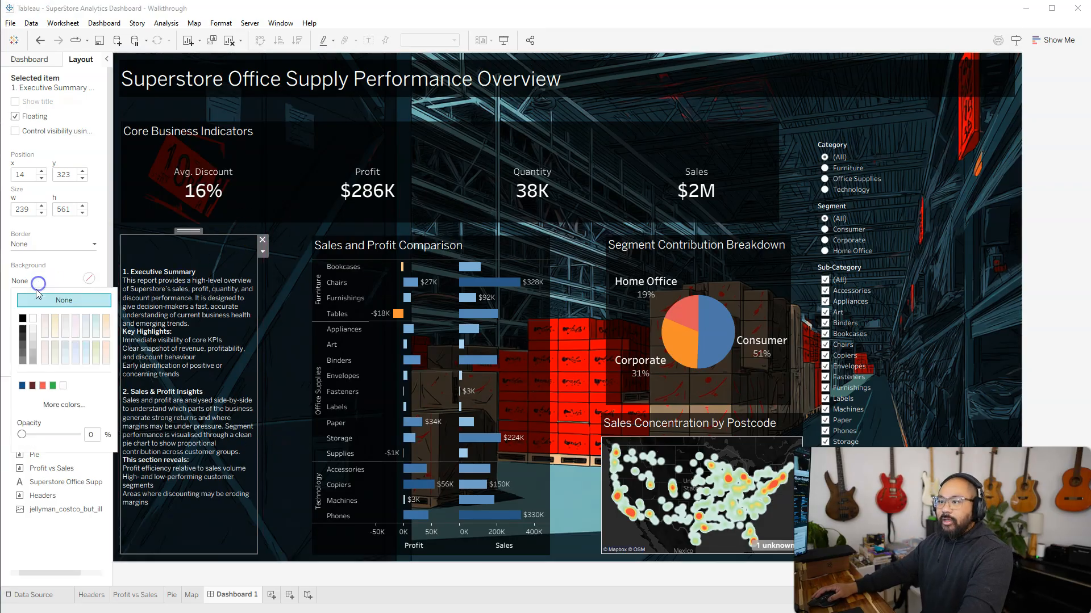
pyautogui.click(23, 385)
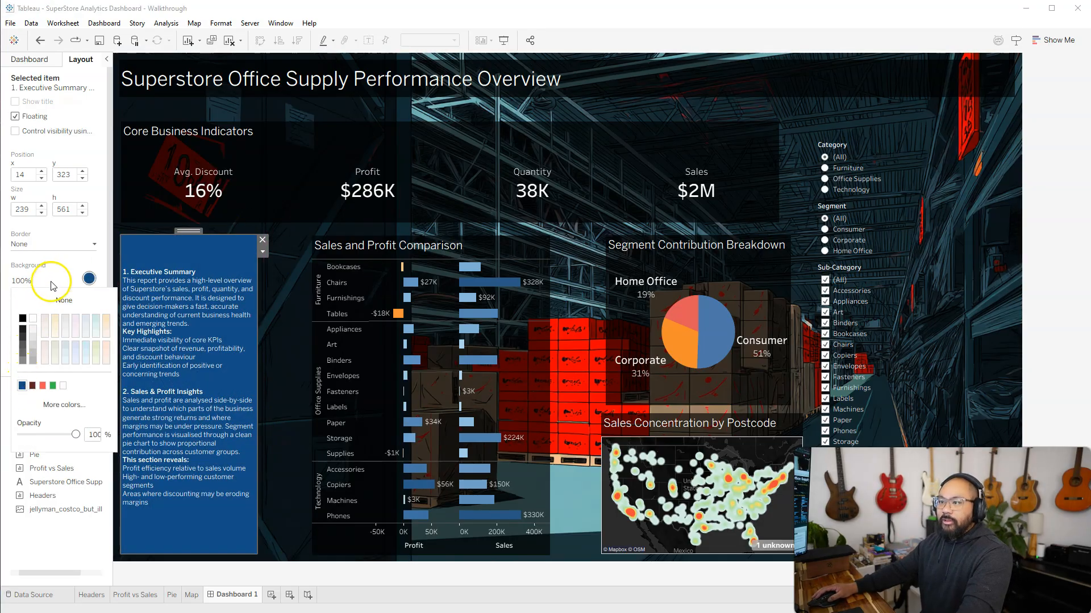
pyautogui.click(63, 406)
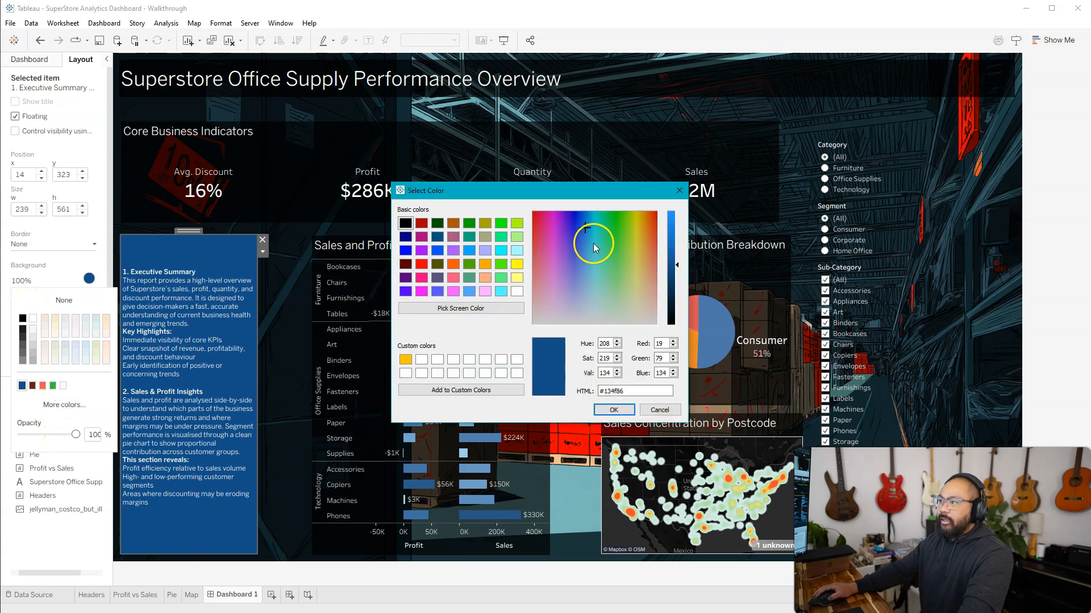
pyautogui.moveTo(593, 243); pyautogui.dragTo(571, 224)
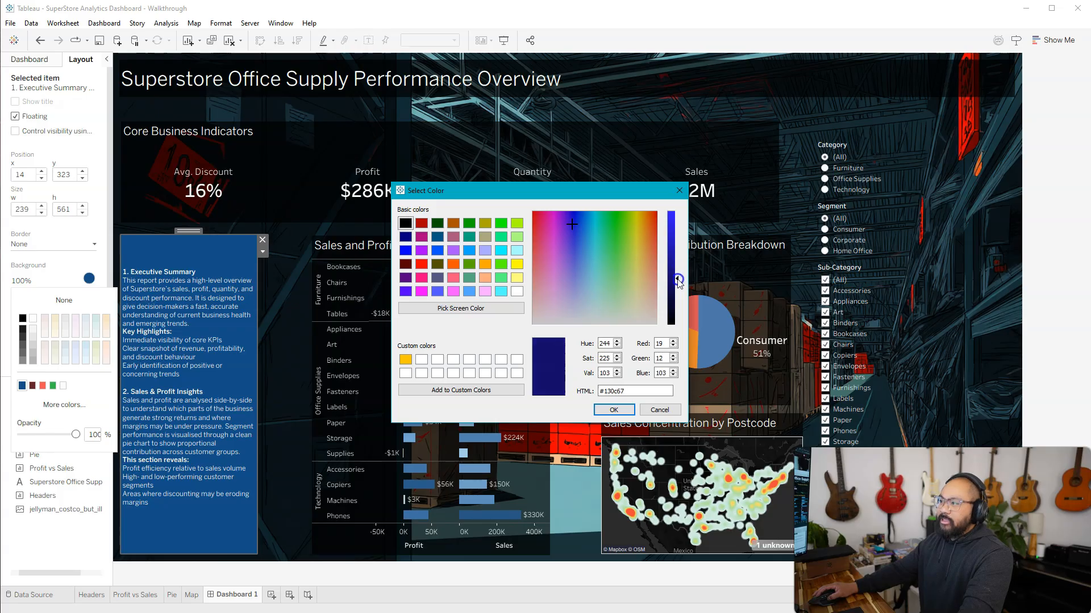
pyautogui.click(621, 414)
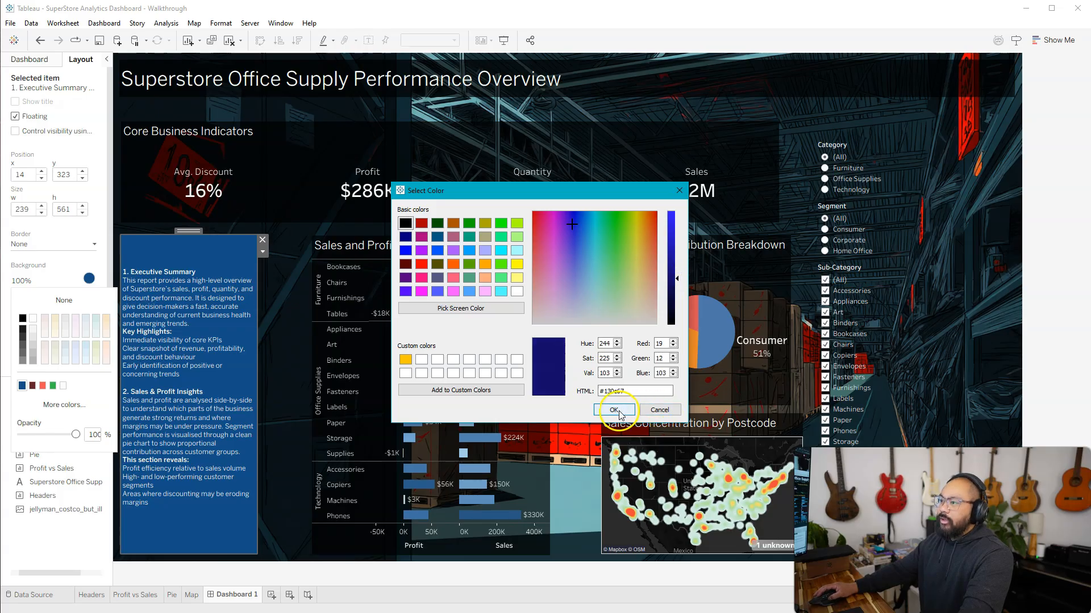
pyautogui.click(181, 281)
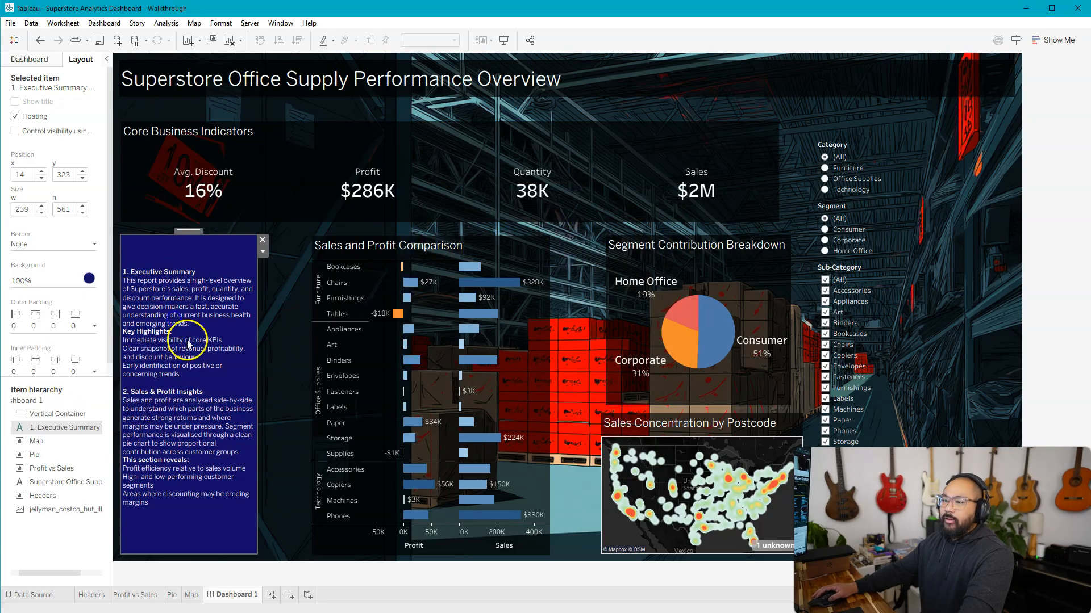
# Reduce the Executive Summary text box background opacity to 53%
pyautogui.click(89, 278)
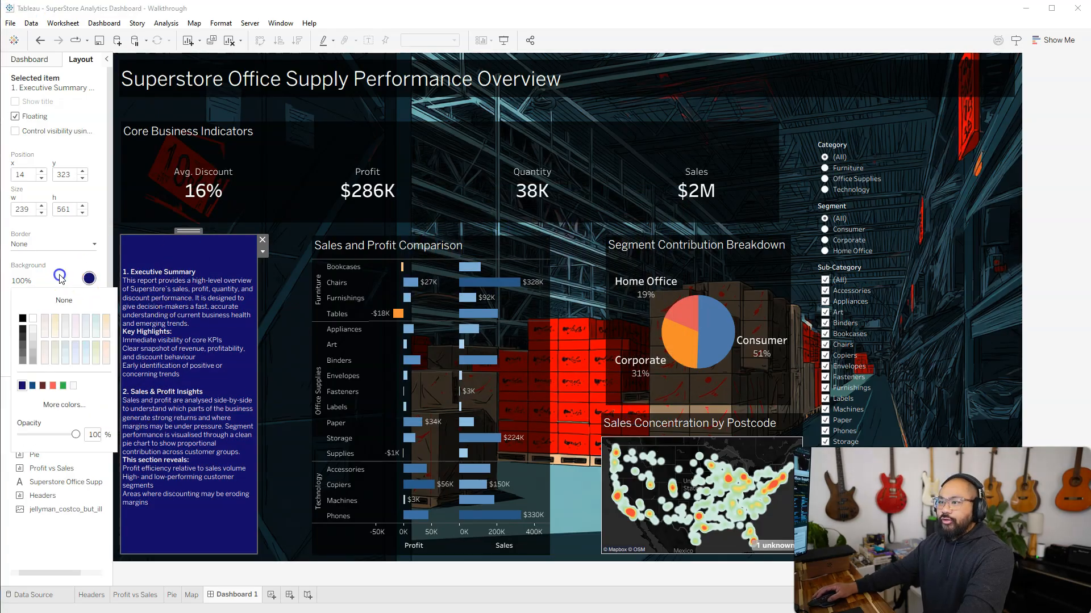
pyautogui.moveTo(61, 438); pyautogui.dragTo(59, 436)
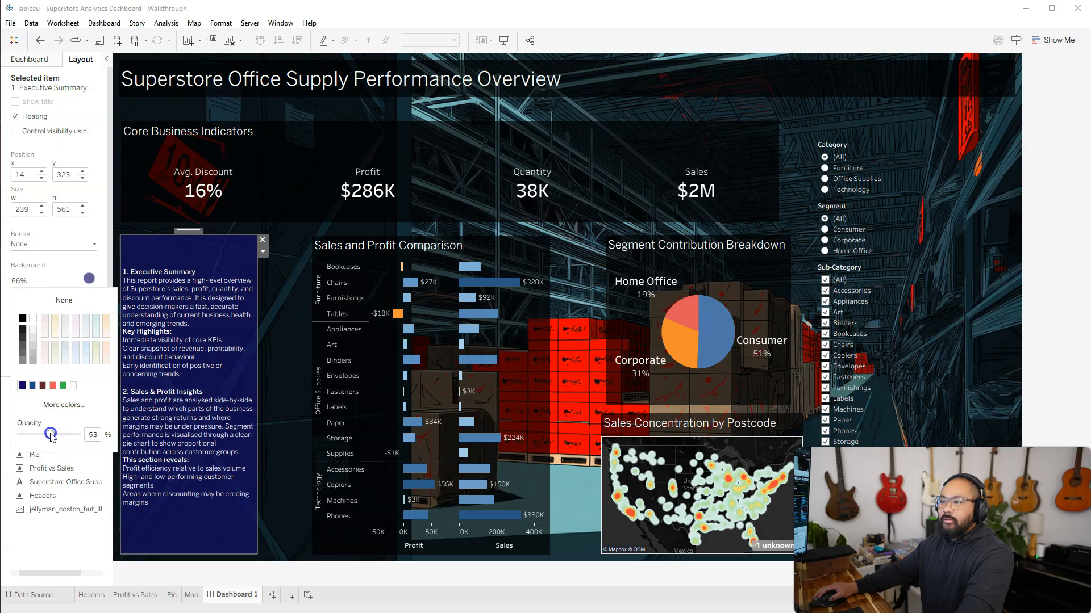
pyautogui.click(280, 463)
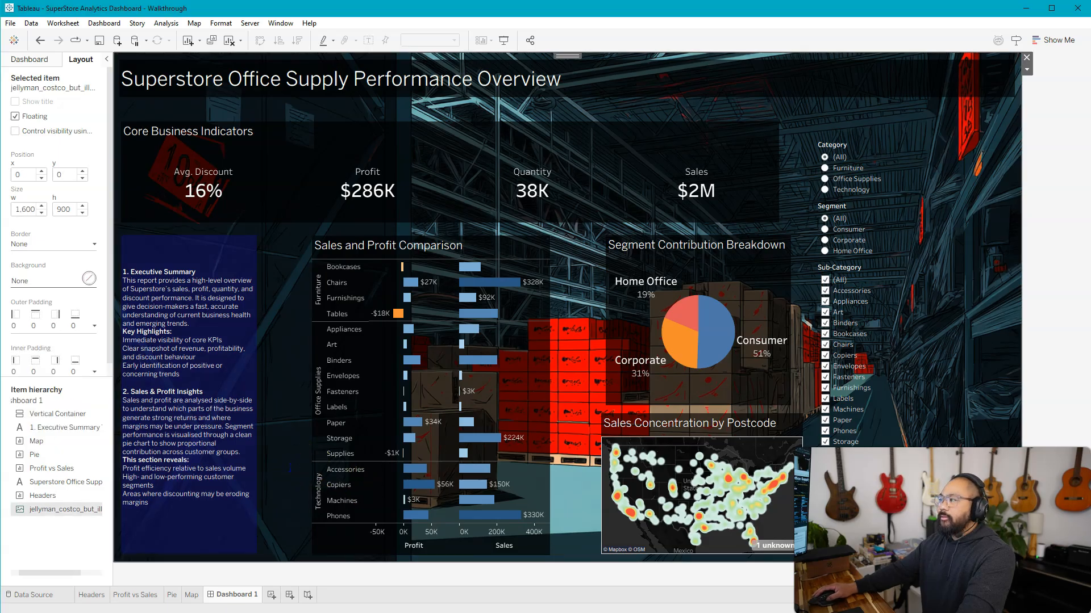
pyautogui.click(929, 161)
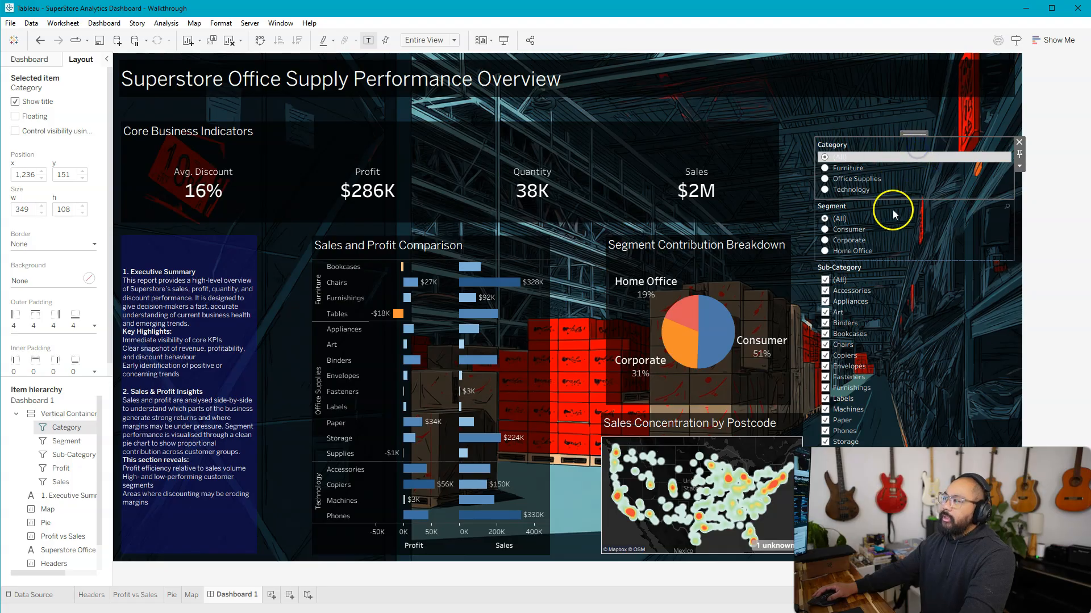
pyautogui.click(895, 270)
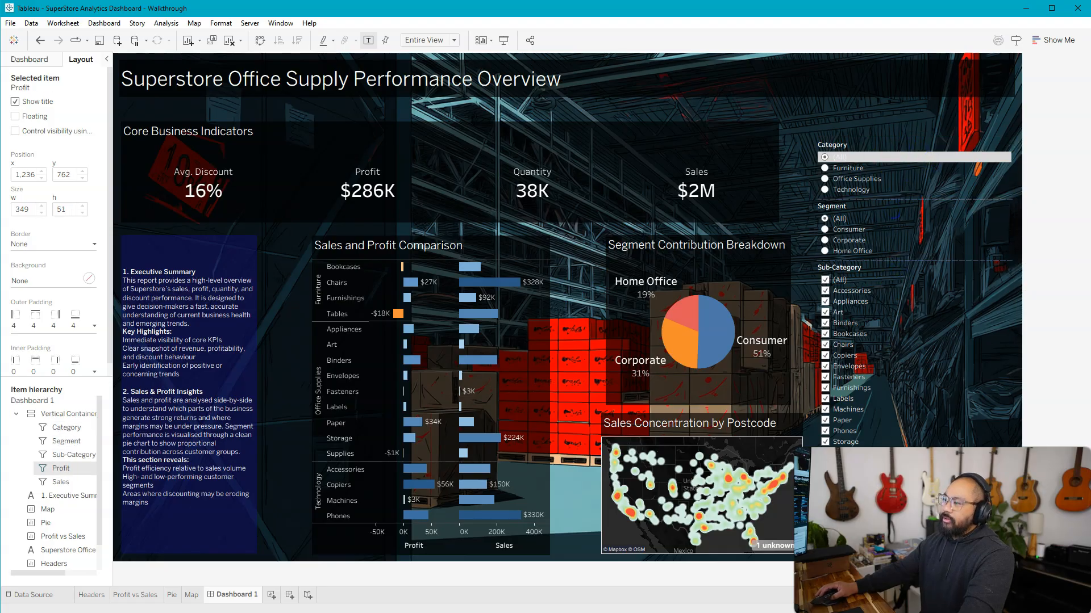
pyautogui.click(922, 209)
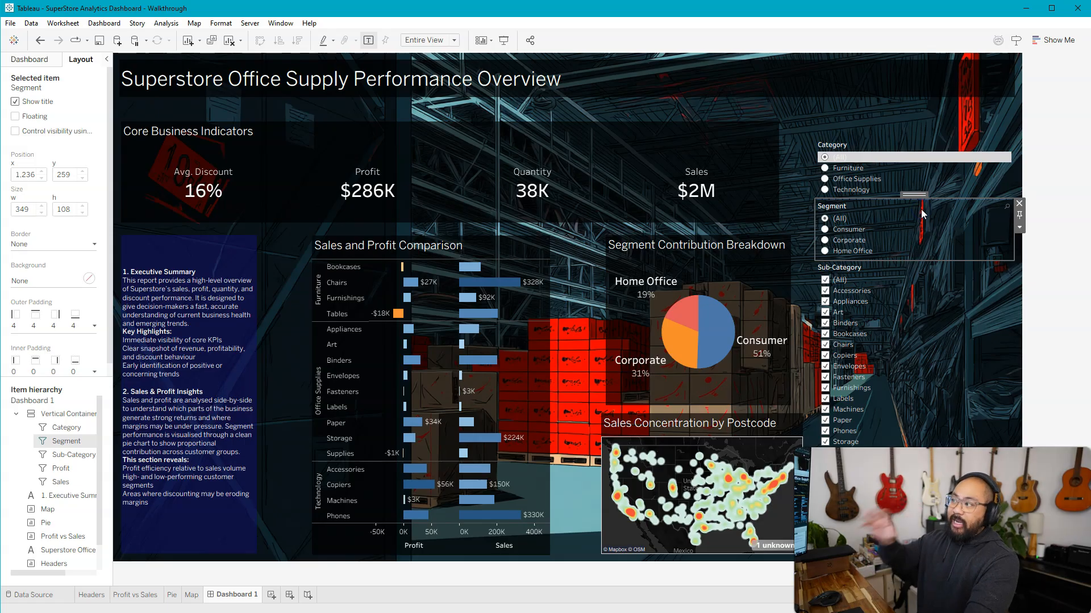
pyautogui.click(918, 205)
pyautogui.click(897, 268)
pyautogui.click(896, 212)
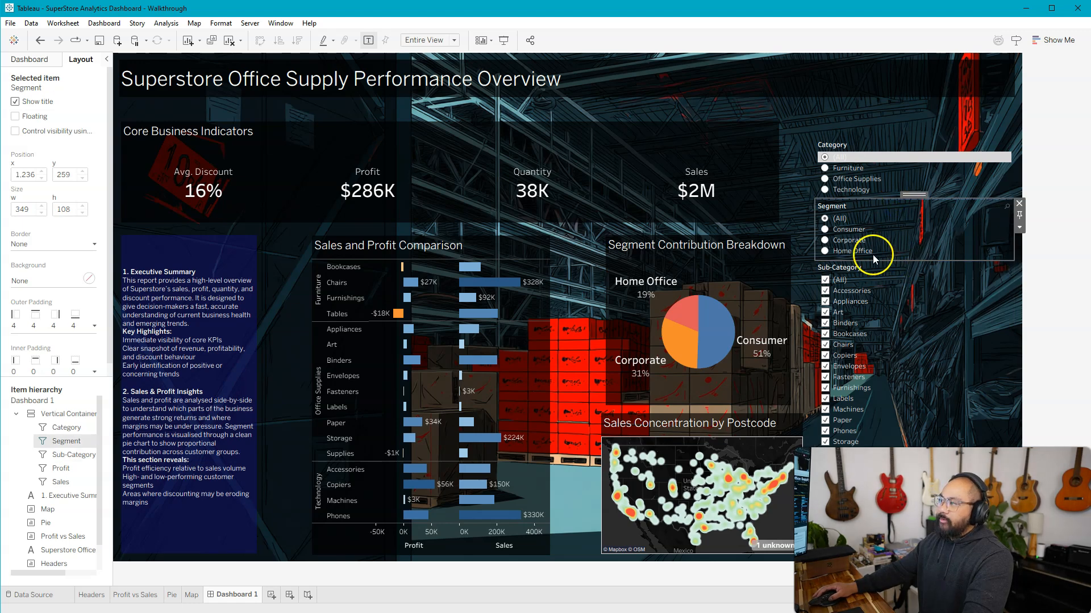
pyautogui.click(1021, 230)
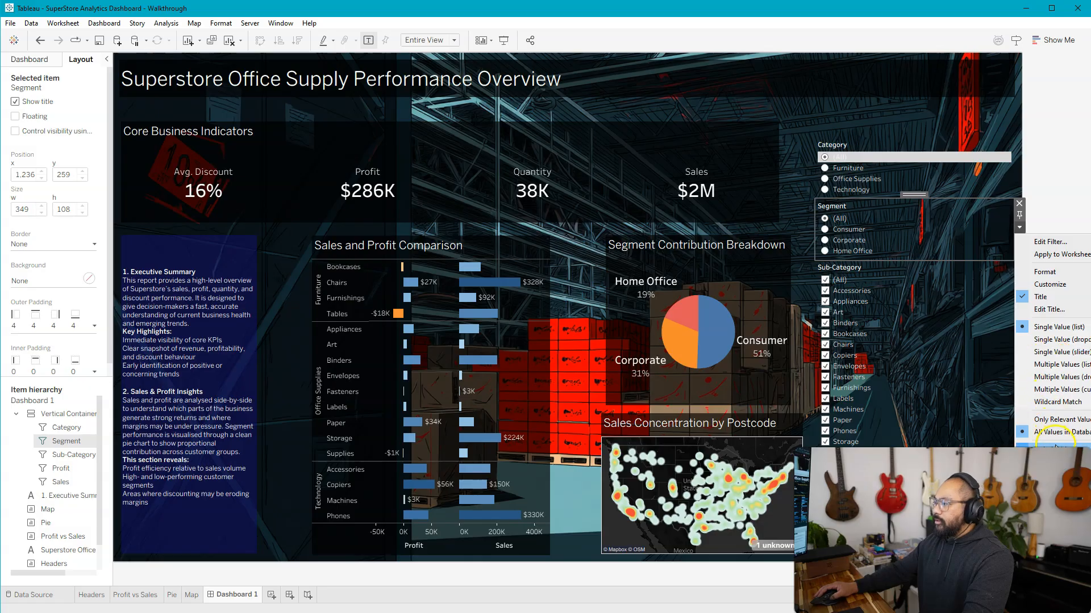
pyautogui.click(1044, 180)
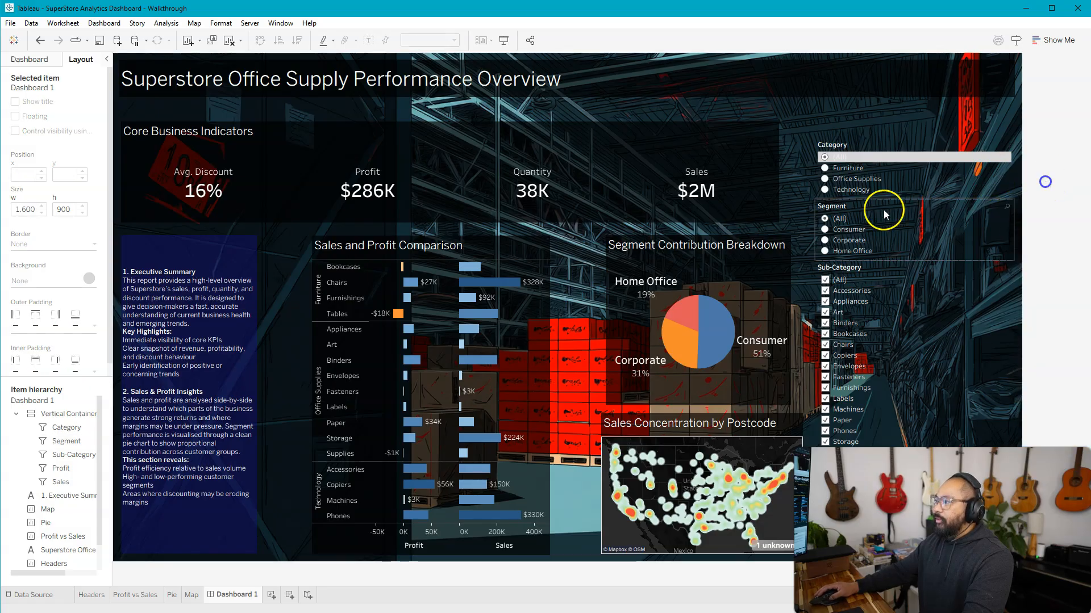
# Move the floating filter container over the Sales and Profit Comparison chart, to about x 368, y 95
pyautogui.click(918, 204)
pyautogui.click(933, 134)
pyautogui.moveTo(923, 131); pyautogui.dragTo(401, 175)
pyautogui.click(403, 175)
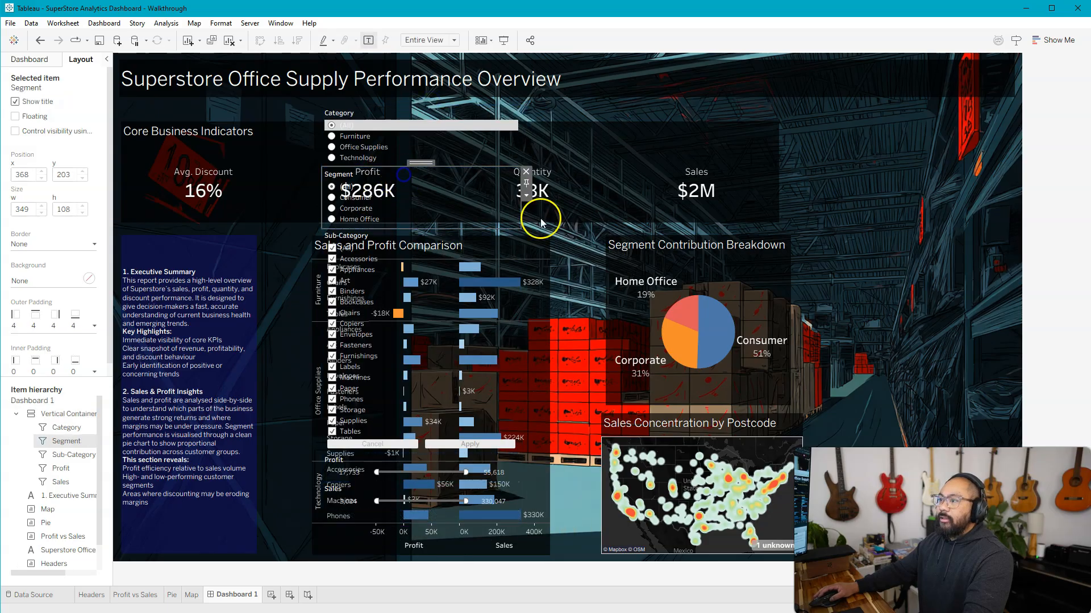
# Select the whole vertical filter container and fill its background with the custom dark red #560101
pyautogui.click(526, 196)
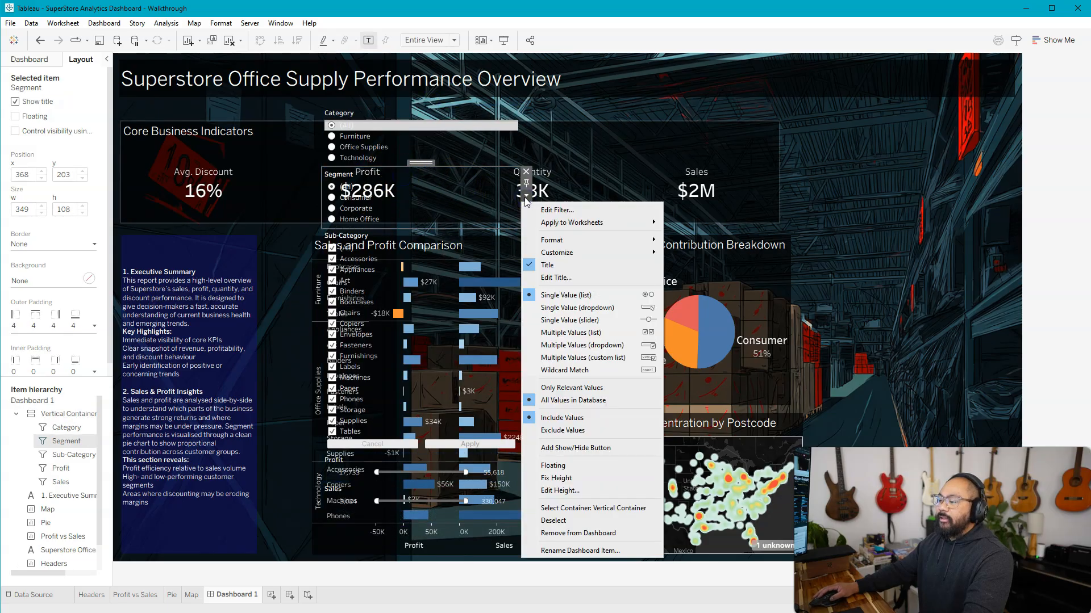
pyautogui.click(635, 508)
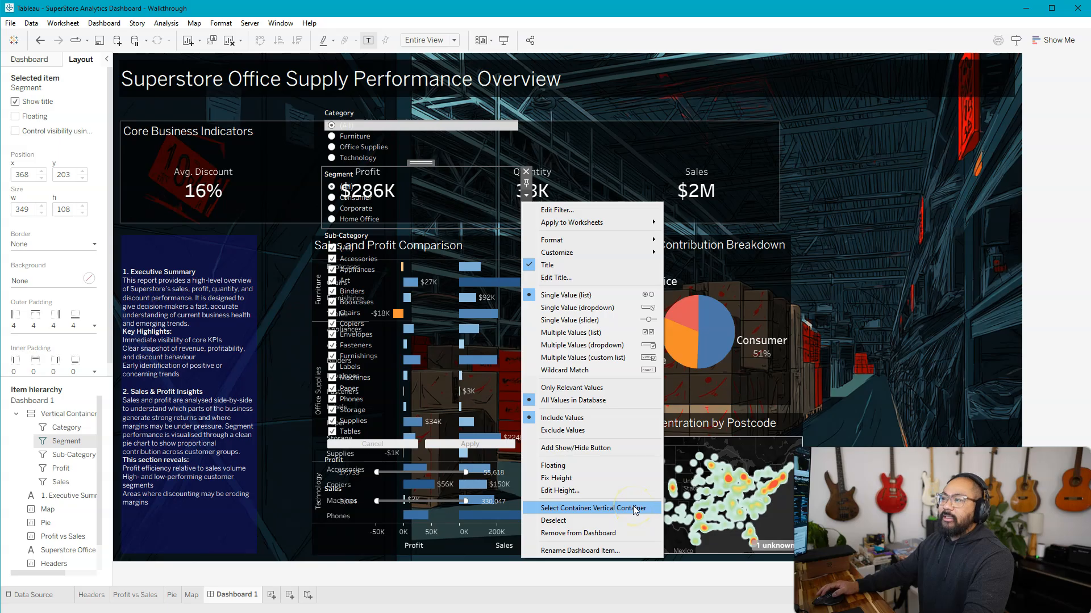
pyautogui.click(417, 170)
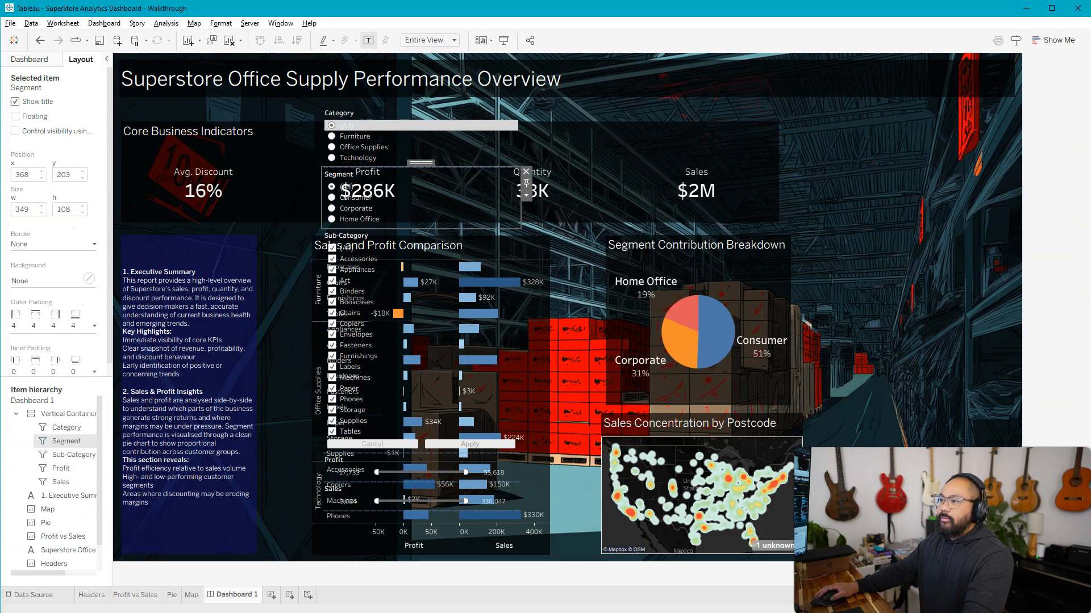
pyautogui.doubleClick(426, 163)
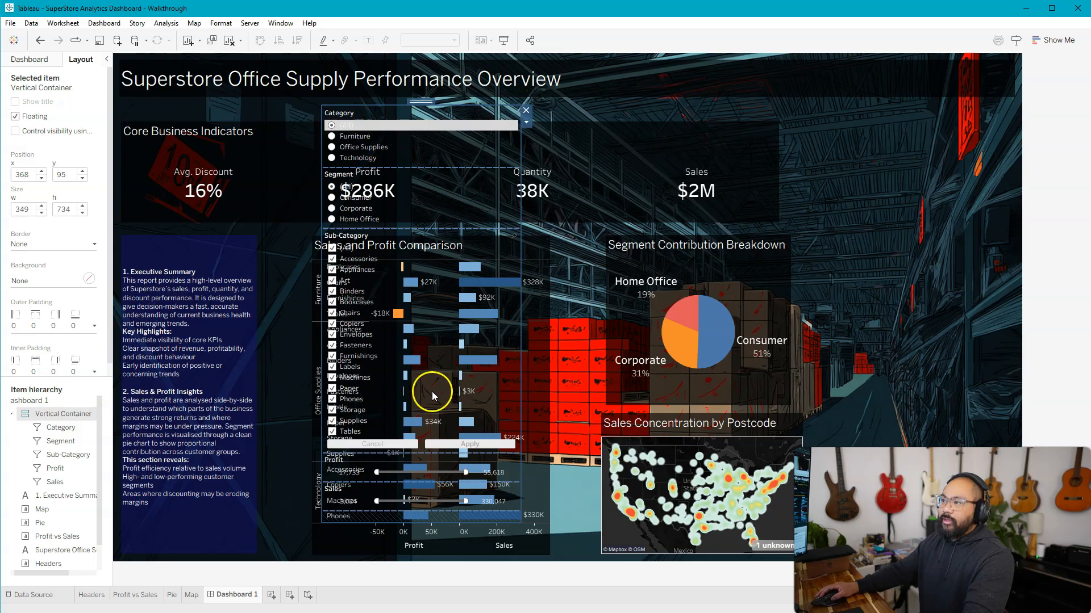
pyautogui.click(526, 122)
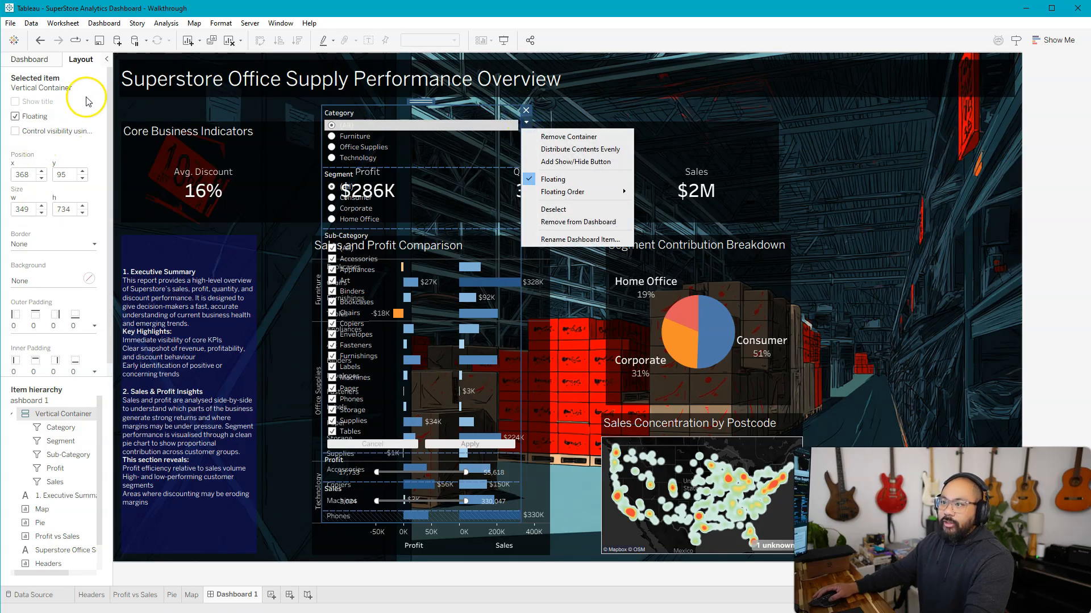
pyautogui.click(41, 280)
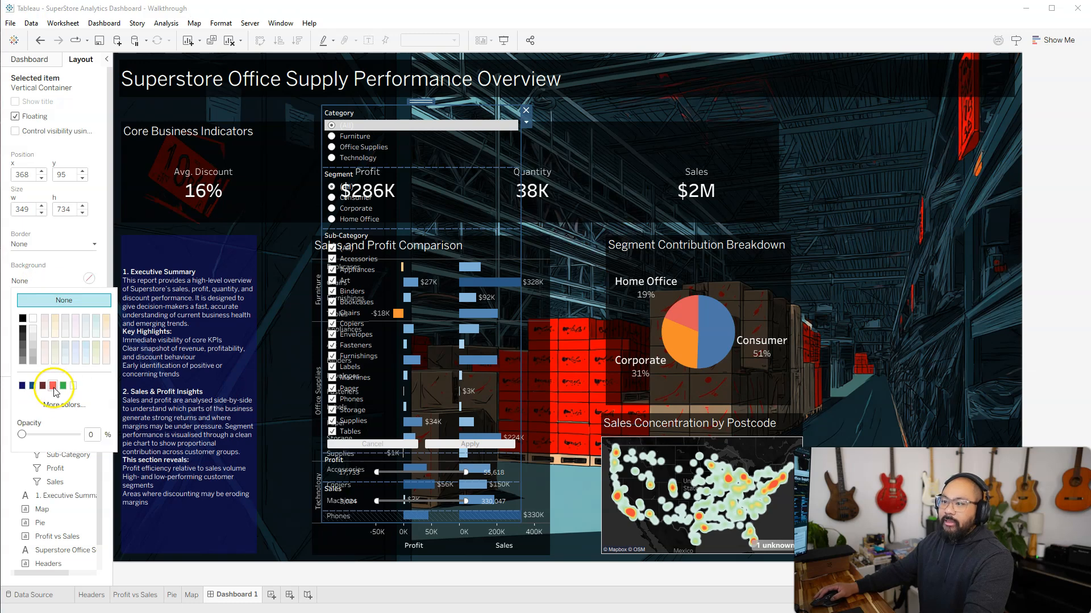
pyautogui.click(57, 405)
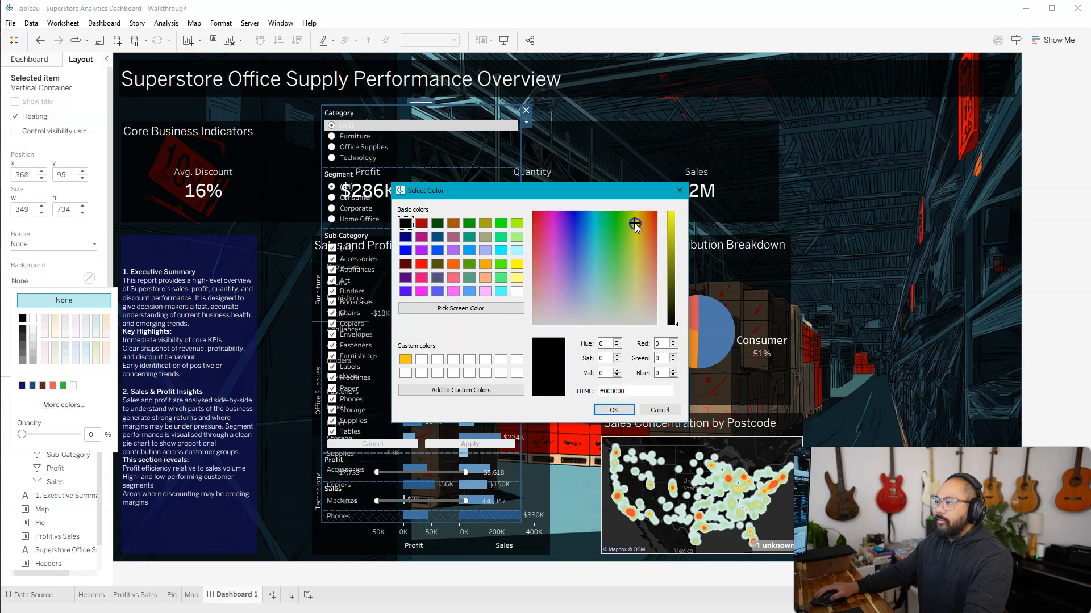
pyautogui.click(677, 245)
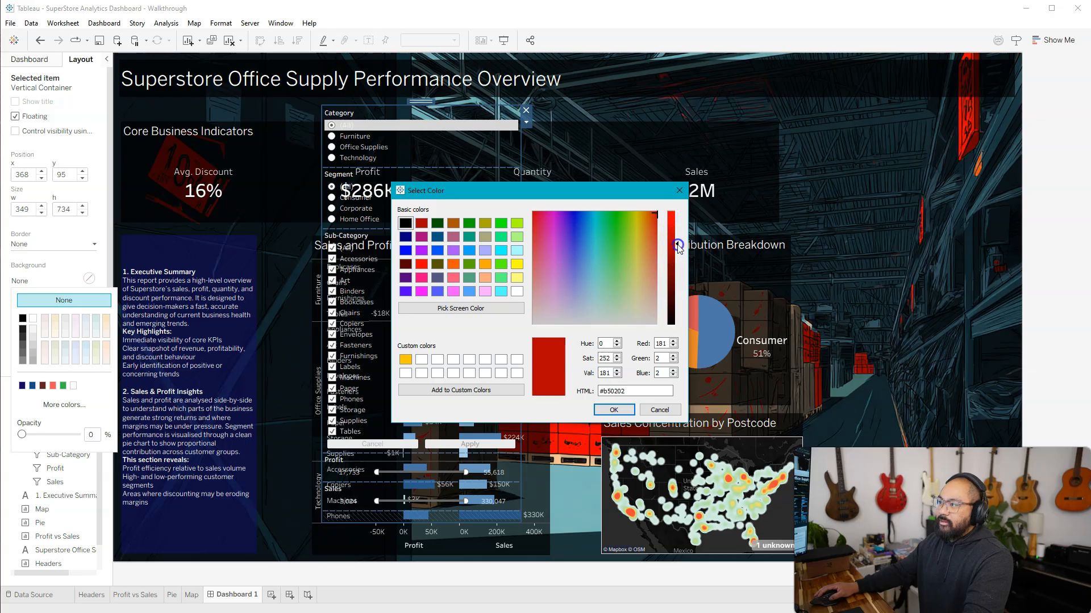
pyautogui.moveTo(677, 280); pyautogui.dragTo(684, 290)
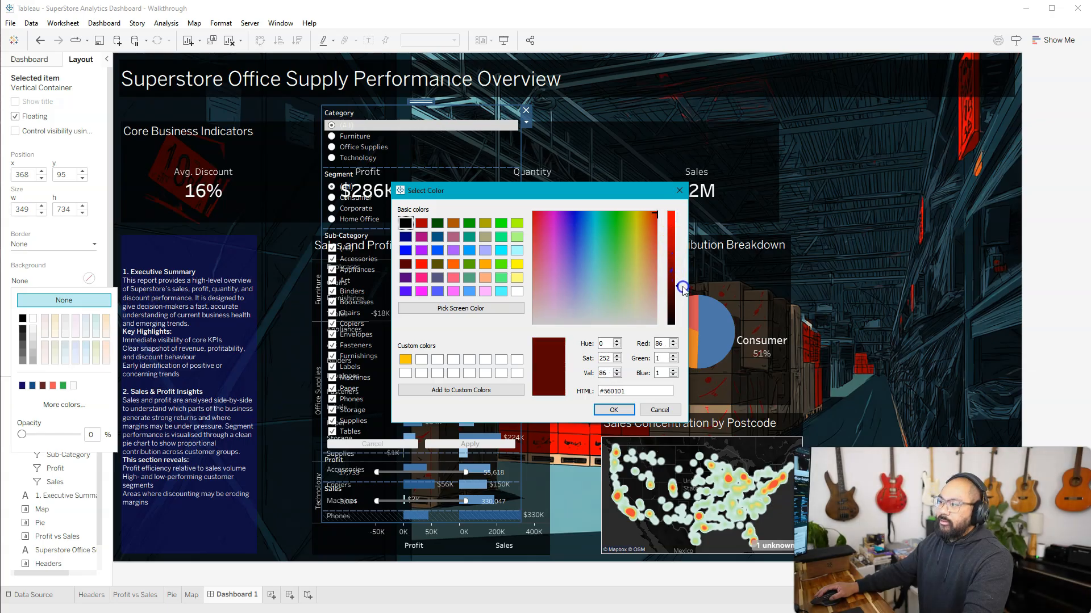
pyautogui.click(614, 409)
# Move the filter container beside the Core Business Indicators, to about x 1,226, y 125, and lower its background opacity to 36%
pyautogui.moveTo(439, 104); pyautogui.dragTo(912, 117)
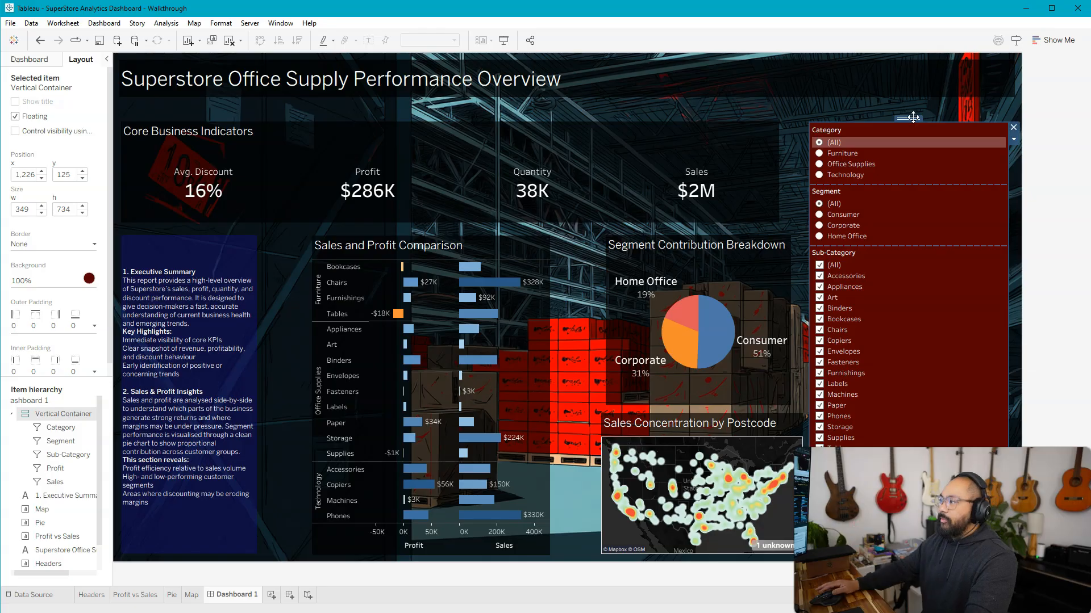
pyautogui.click(50, 284)
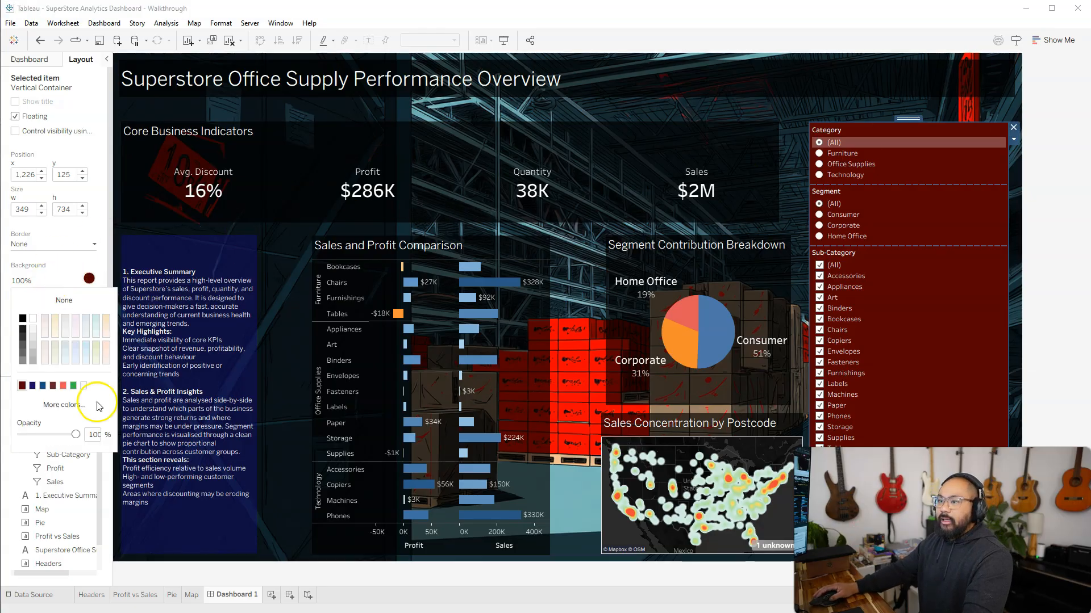
pyautogui.moveTo(56, 439); pyautogui.dragTo(41, 441)
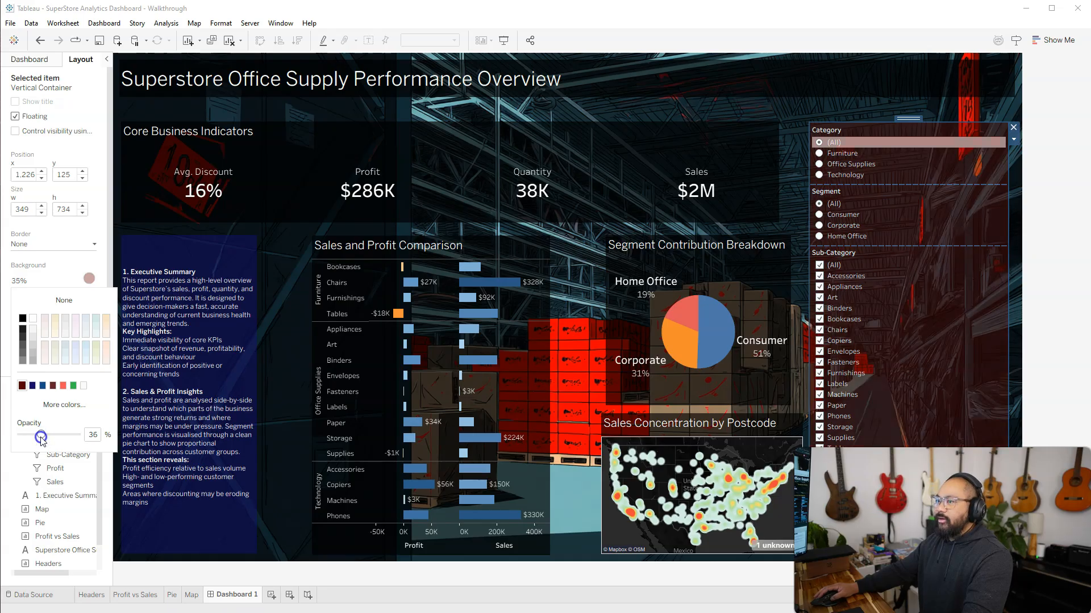
pyautogui.click(1034, 301)
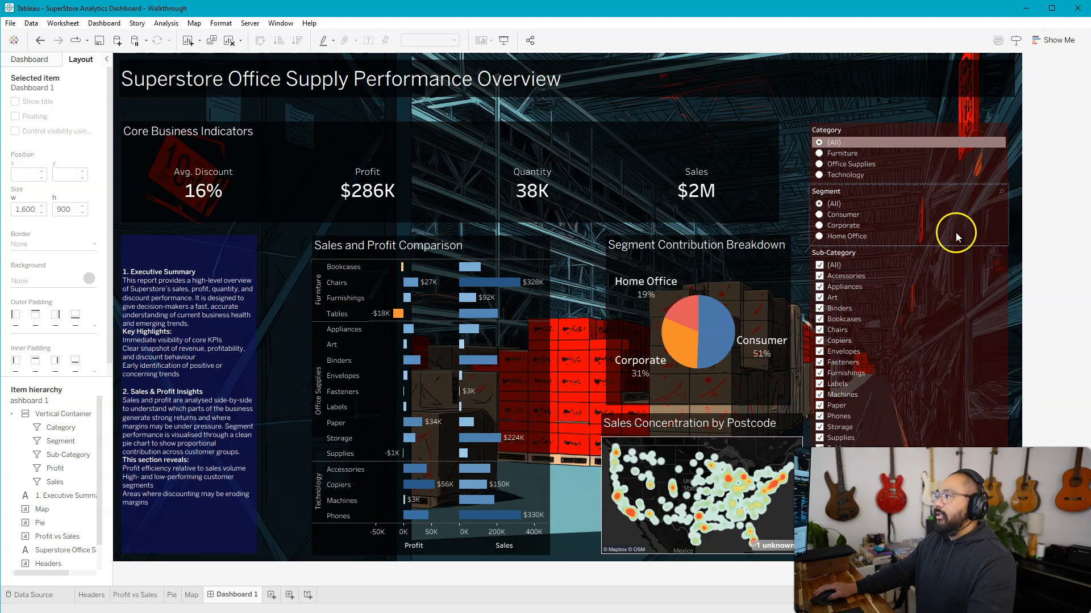
pyautogui.click(357, 99)
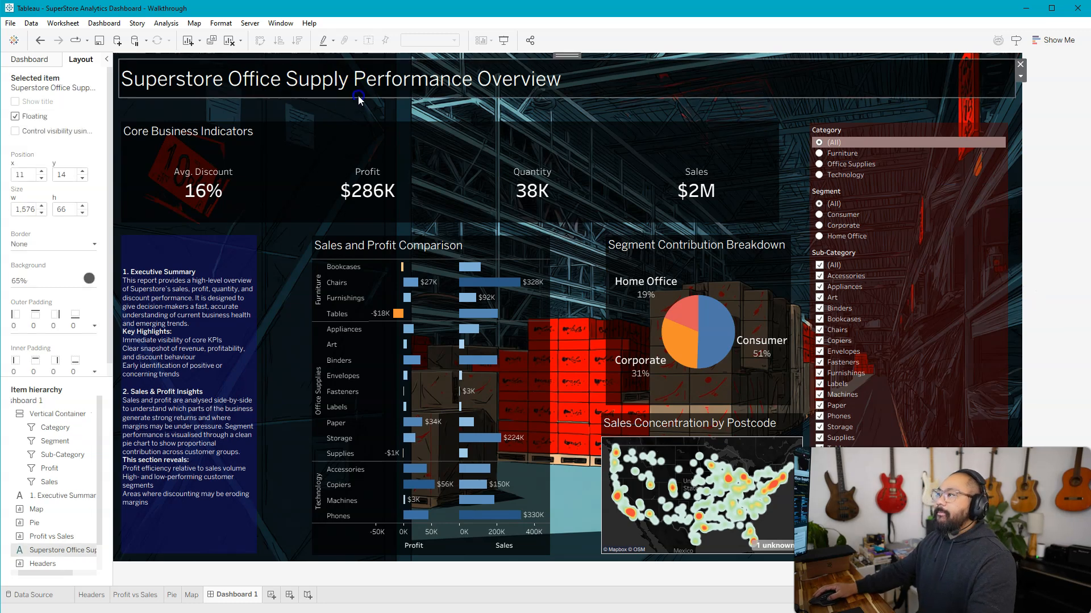
pyautogui.click(381, 139)
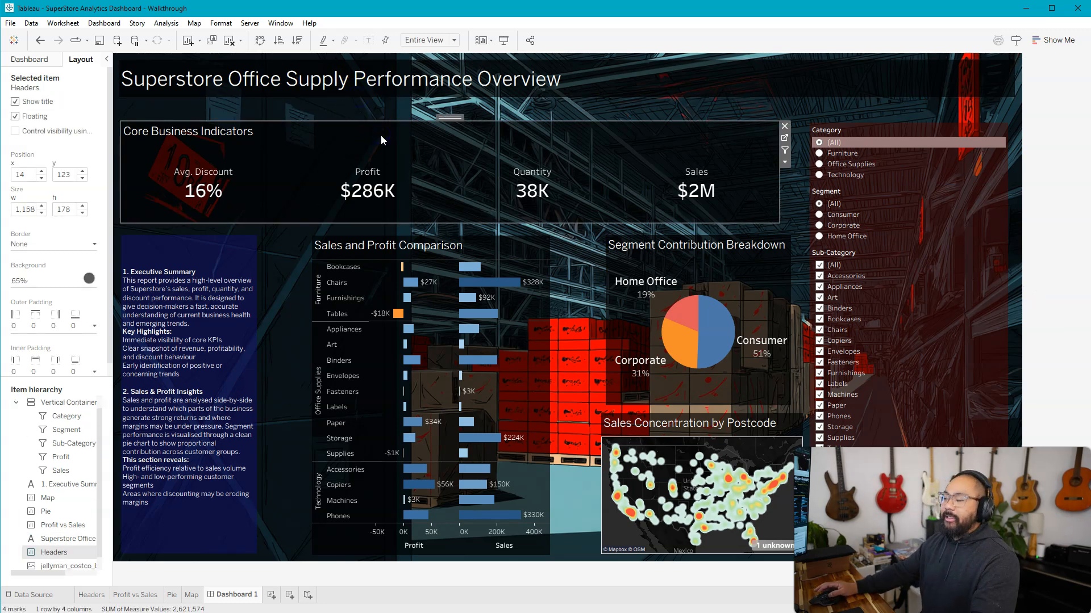
pyautogui.click(583, 276)
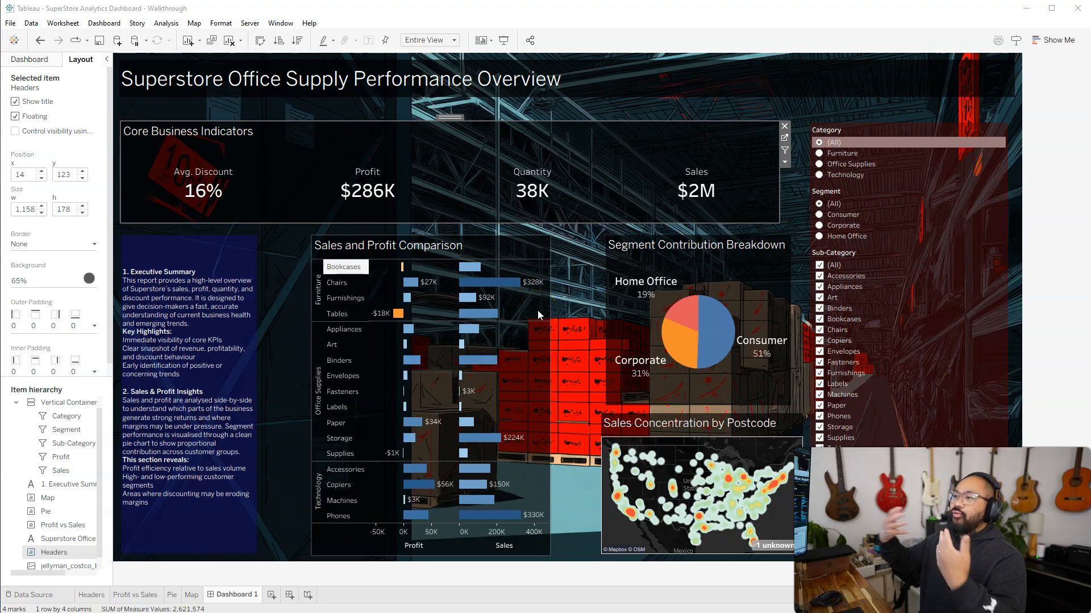
# Set the inner padding of the Core Business Indicators sheet to 20 on all sides
pyautogui.click(296, 129)
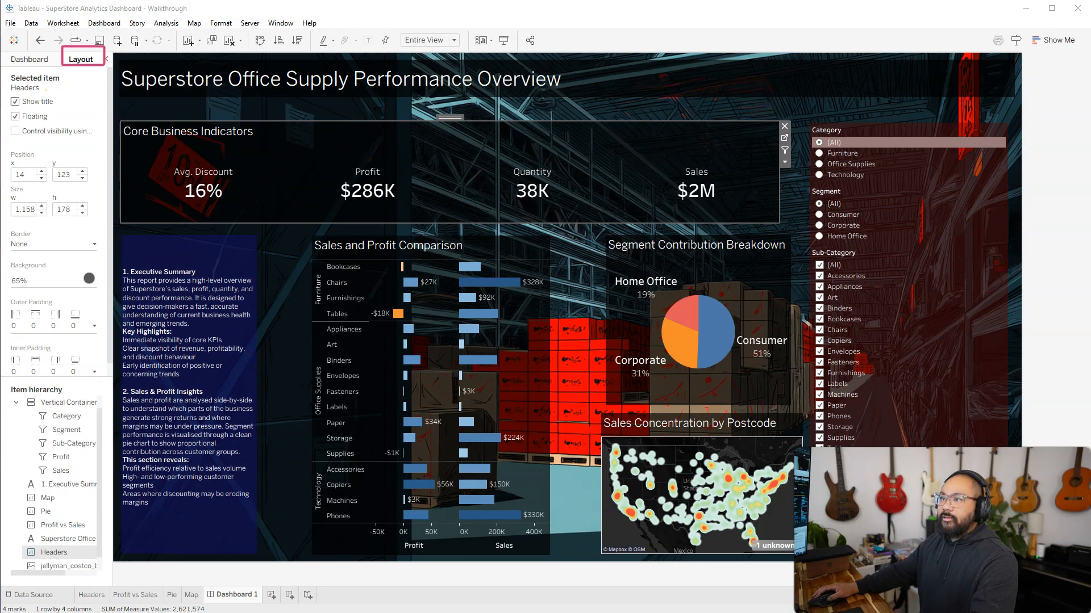
pyautogui.click(405, 132)
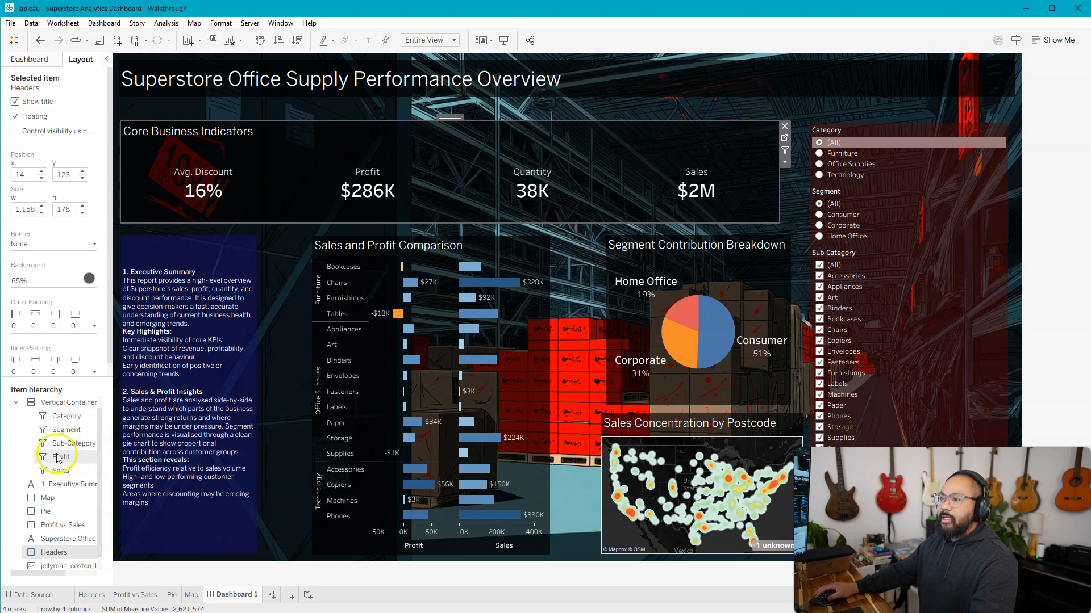
pyautogui.click(50, 372)
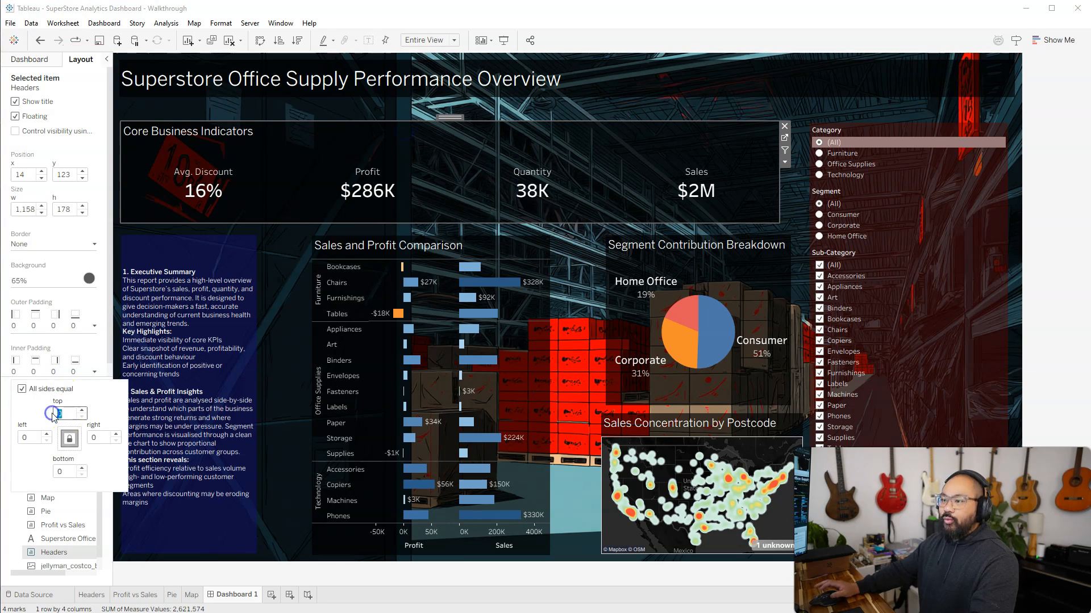
pyautogui.write('20')
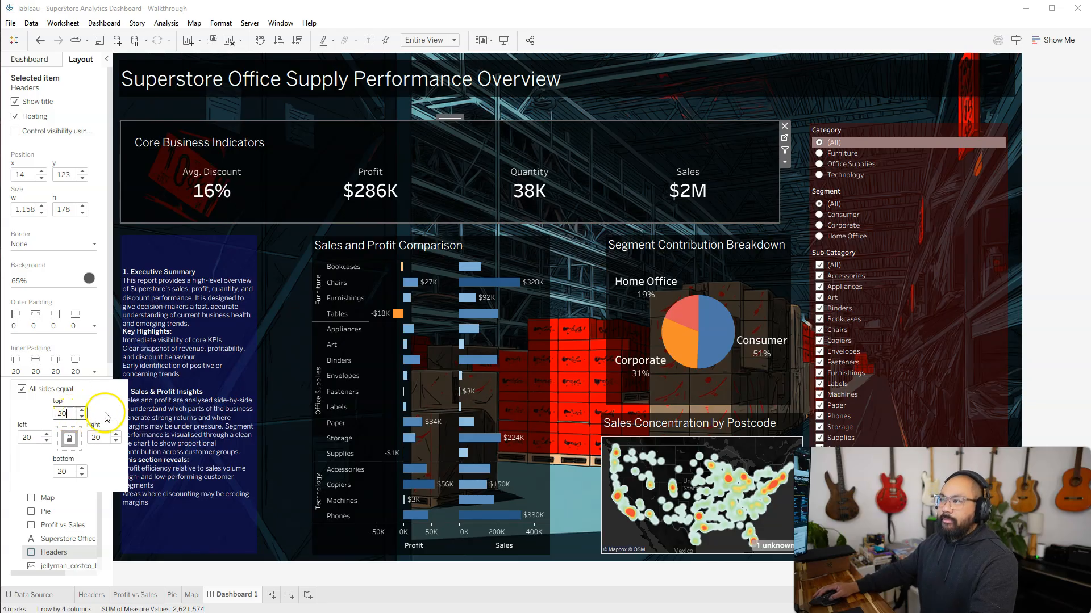
pyautogui.click(292, 253)
# Set the inner padding of the Executive Summary text box to 20 on all sides
pyautogui.click(206, 273)
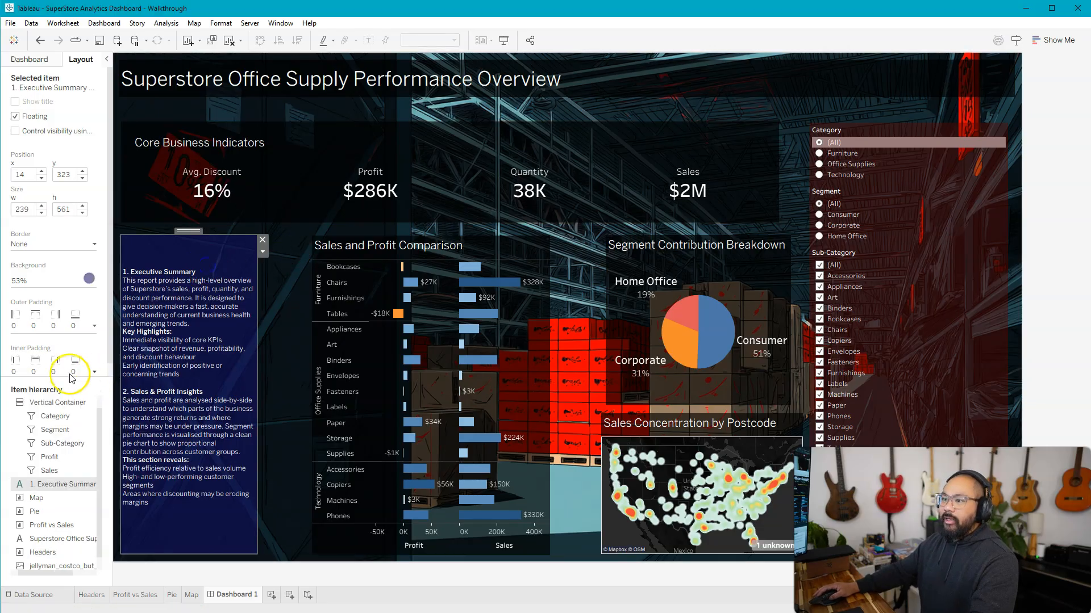
pyautogui.click(51, 372)
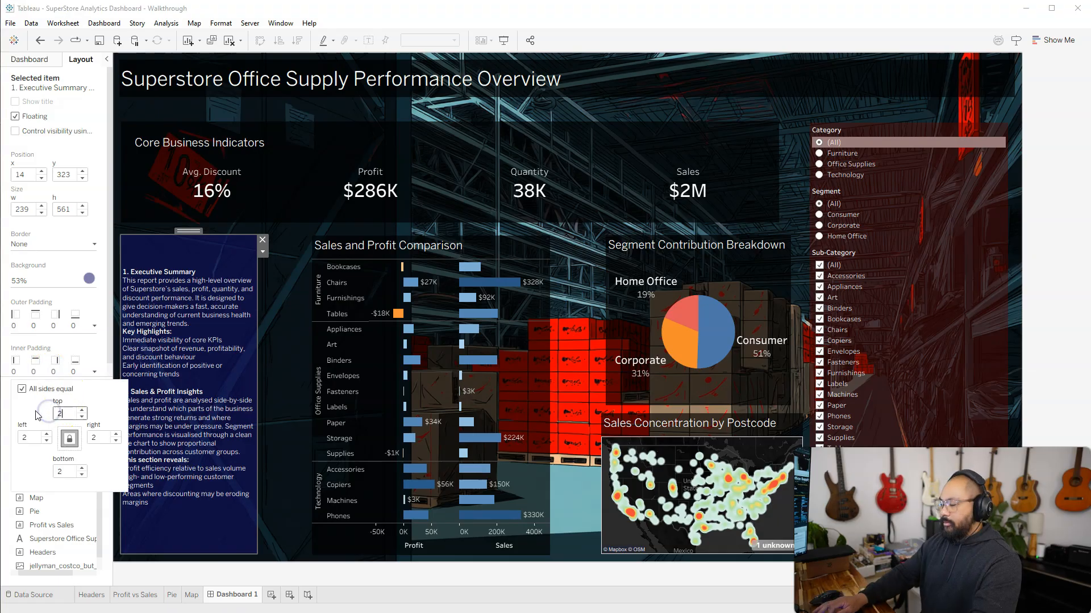
pyautogui.write('20')
pyautogui.click(104, 304)
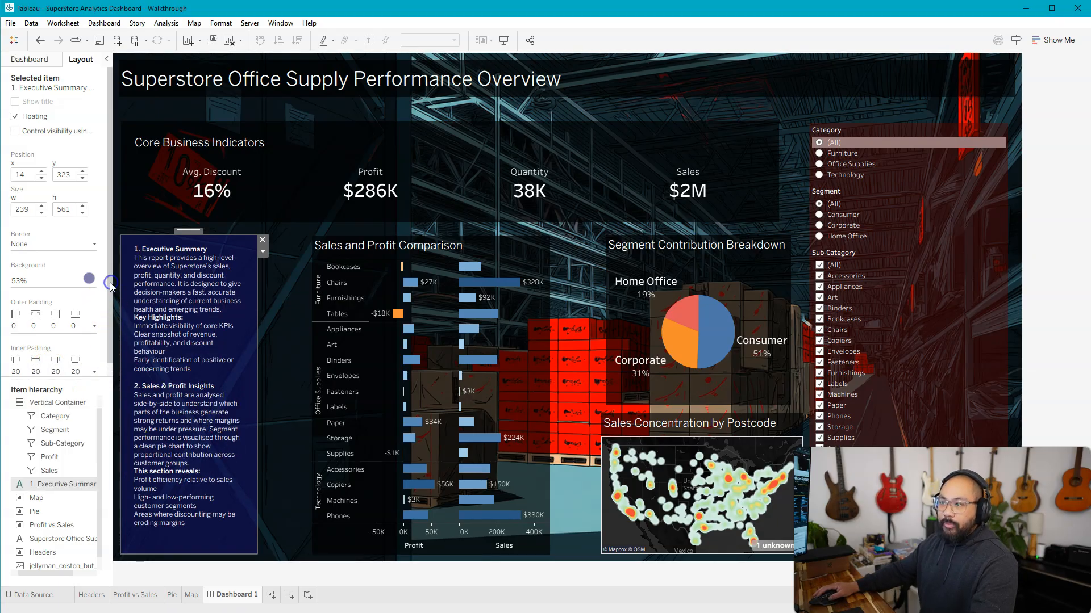
# Enlarge the layout settings area and set the Sales and Profit Comparison chart's inner padding to 20 on all sides
pyautogui.scroll(-1, 100, 326)
pyautogui.moveTo(67, 375); pyautogui.dragTo(55, 490)
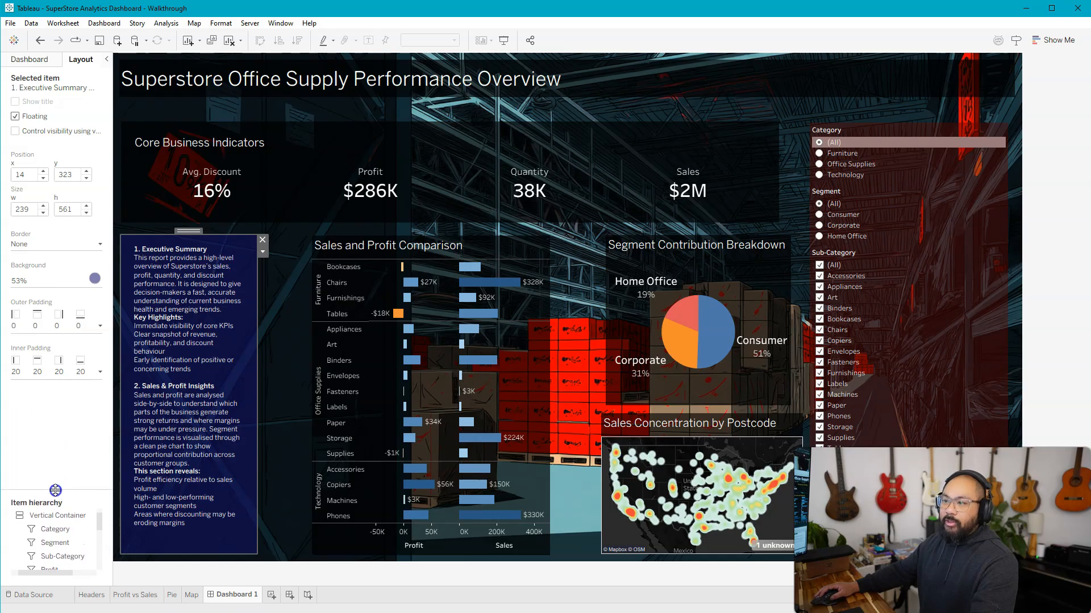
pyautogui.click(421, 237)
pyautogui.click(51, 373)
pyautogui.write('20')
pyautogui.click(611, 250)
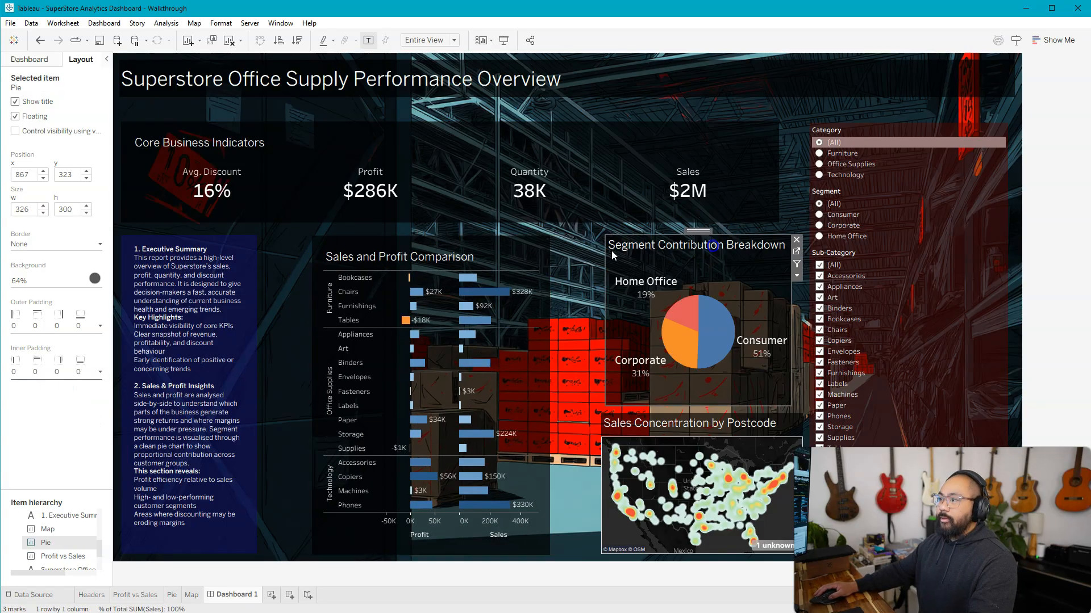
# Set the inner padding of the Segment Contribution Breakdown pie chart to 20 on all sides
pyautogui.click(75, 376)
pyautogui.moveTo(67, 412); pyautogui.dragTo(59, 413)
pyautogui.write('20')
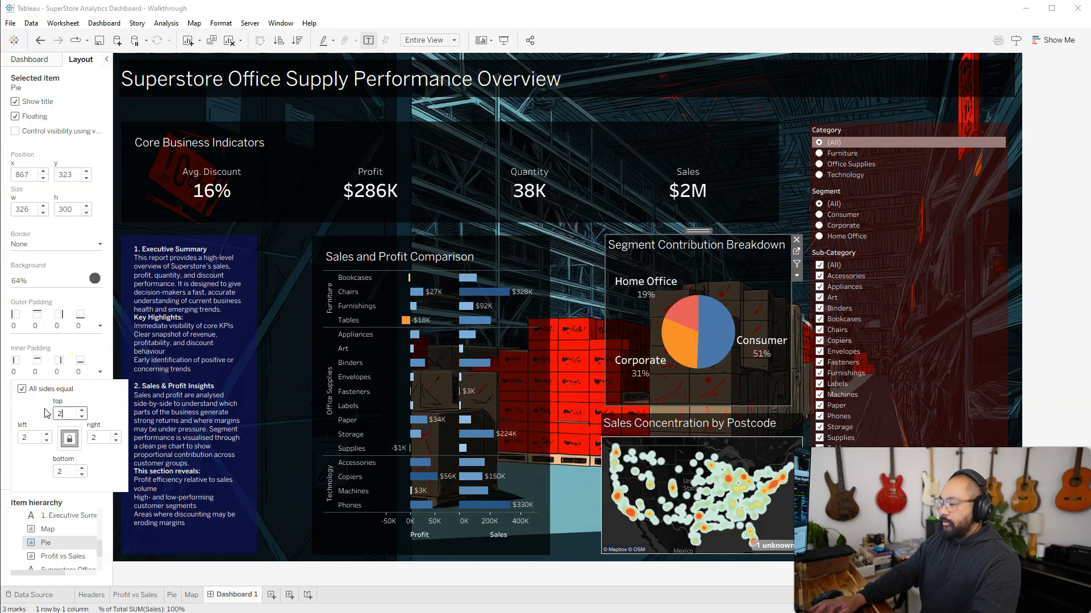
pyautogui.press('Tab')
# Set the inner padding of the Sales Concentration by Postcode map to 20 on all sides
pyautogui.click(740, 438)
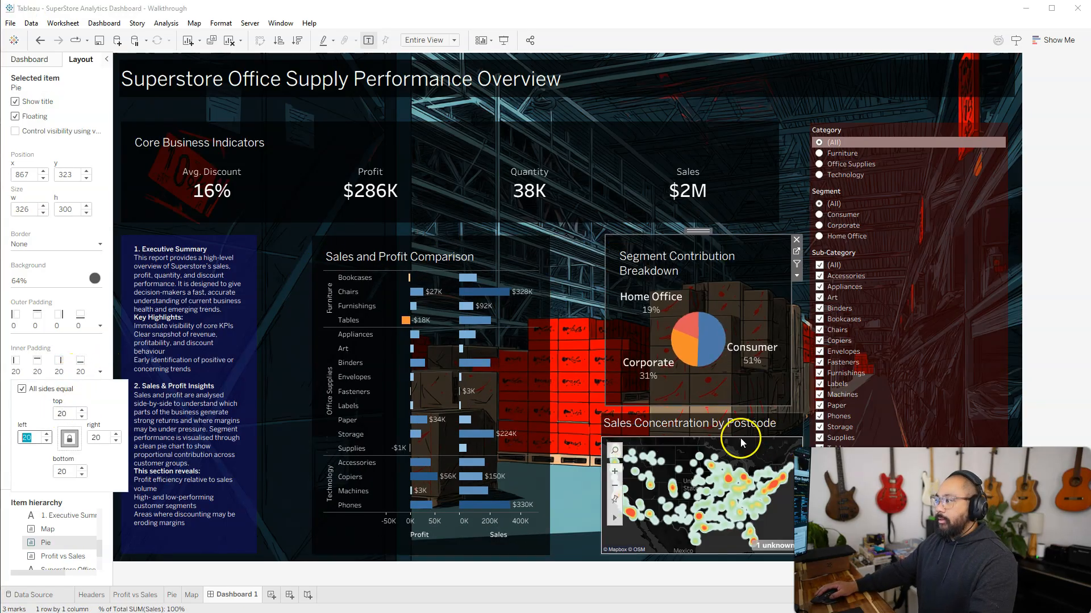
pyautogui.click(19, 372)
pyautogui.write('20')
pyautogui.press('Tab')
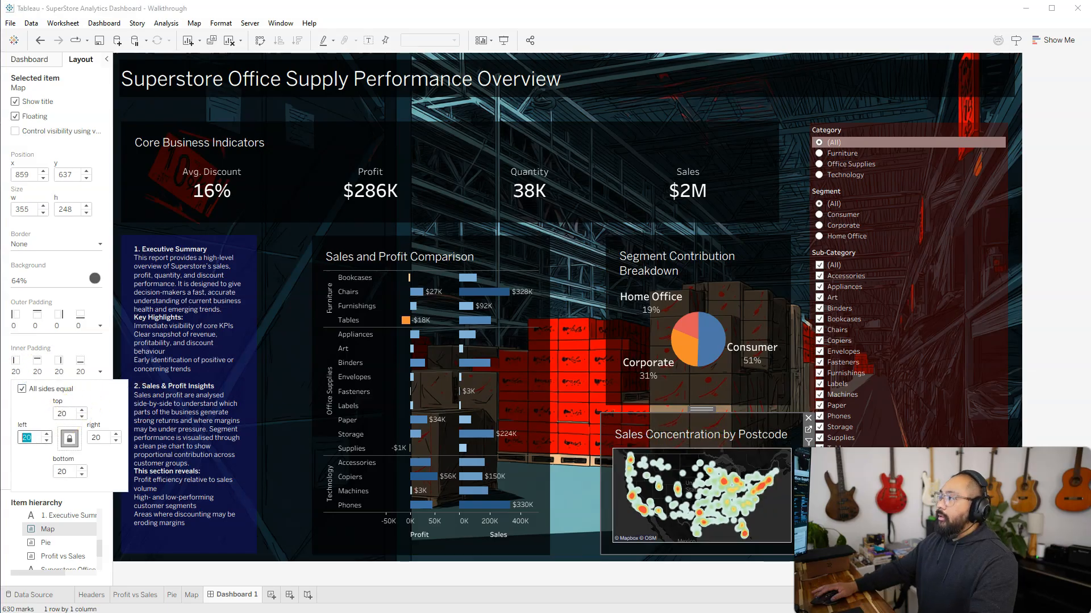
# Set the inner padding of the vertical container holding the filters to 20 on all sides
pyautogui.click(940, 131)
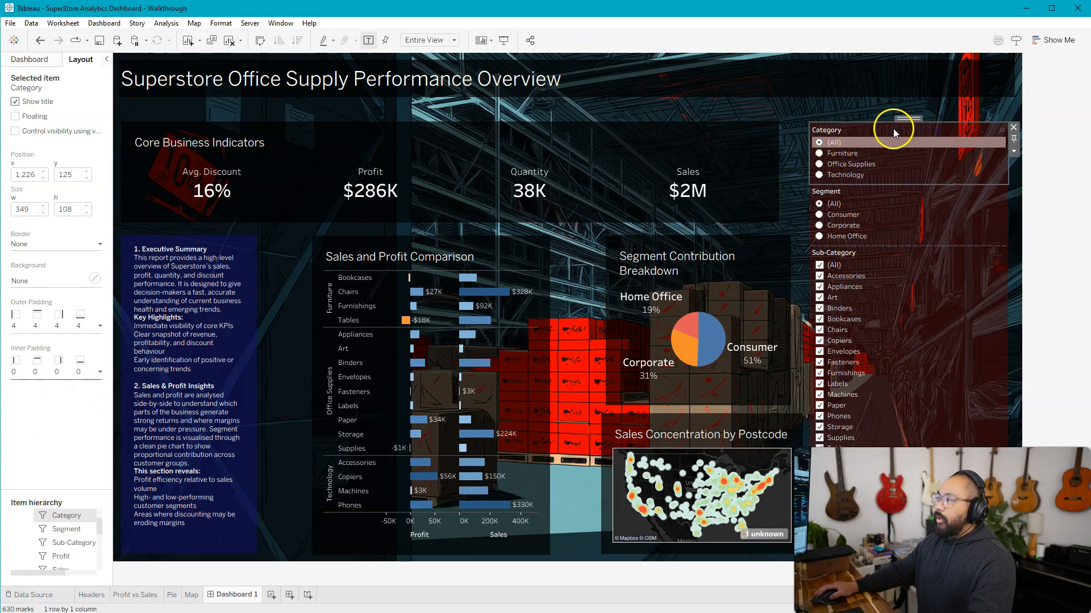
pyautogui.doubleClick(909, 119)
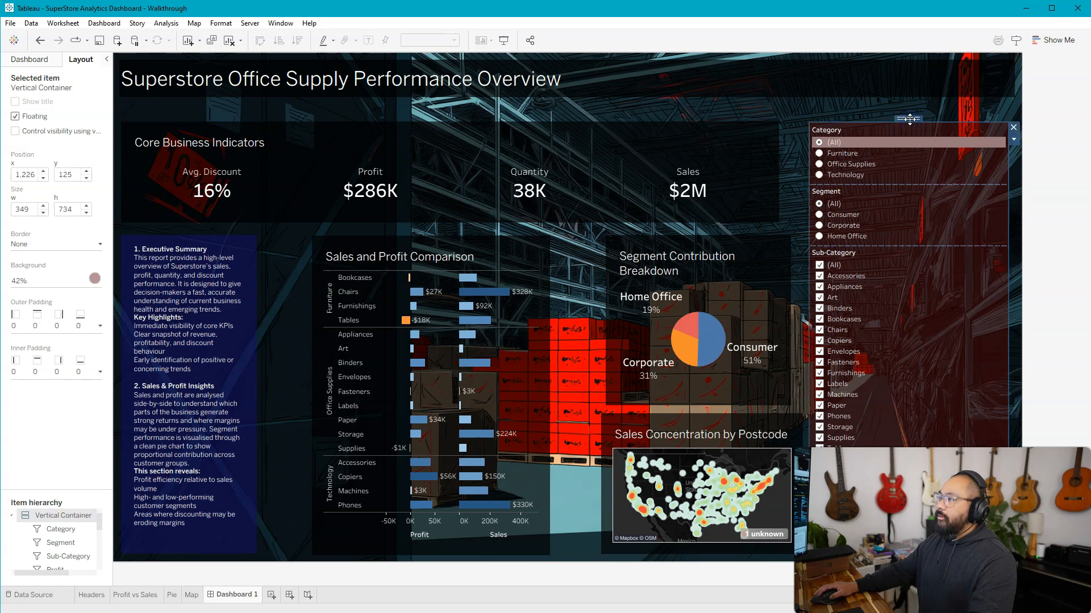
pyautogui.click(58, 364)
pyautogui.write('20')
pyautogui.press('Tab')
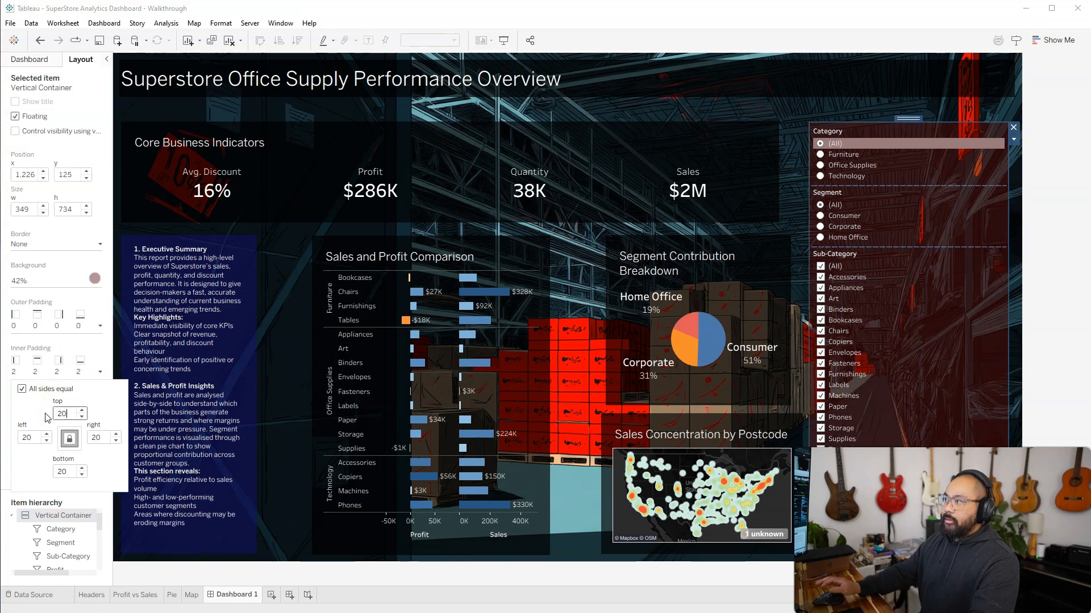
pyautogui.click(1051, 309)
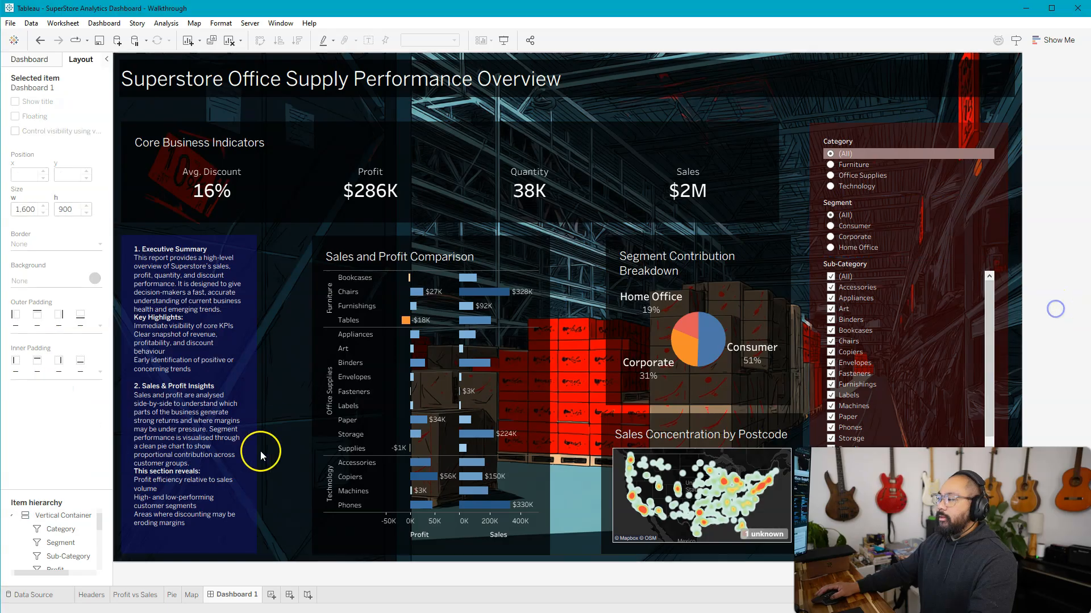
# Set the "1. Executive Summary" and "2. Sales & Profit Insights" headings in the summary text box to font size 14
pyautogui.click(230, 314)
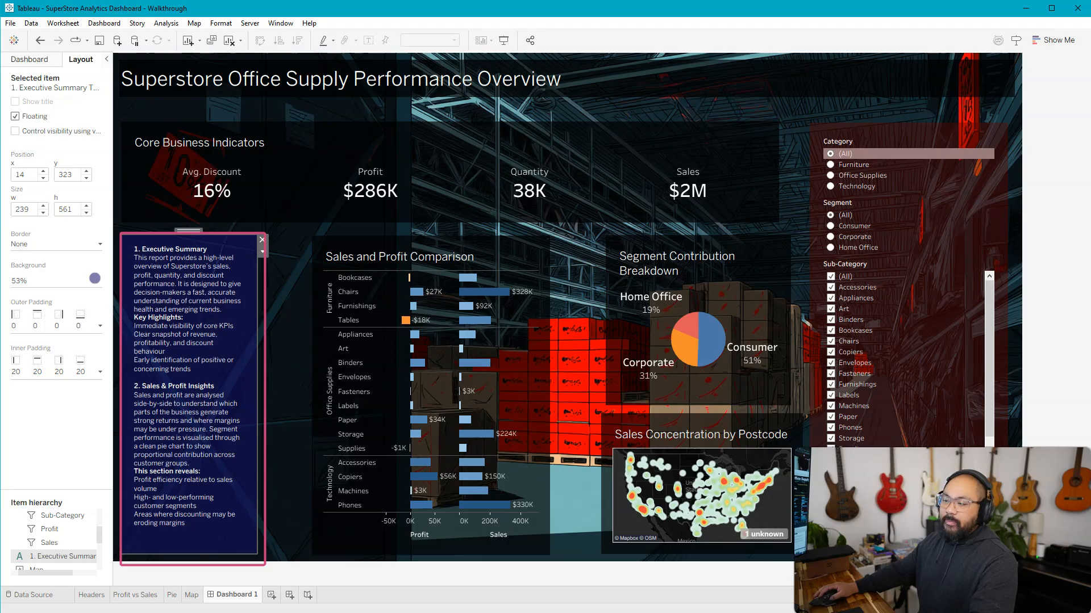
pyautogui.click(262, 252)
pyautogui.click(291, 268)
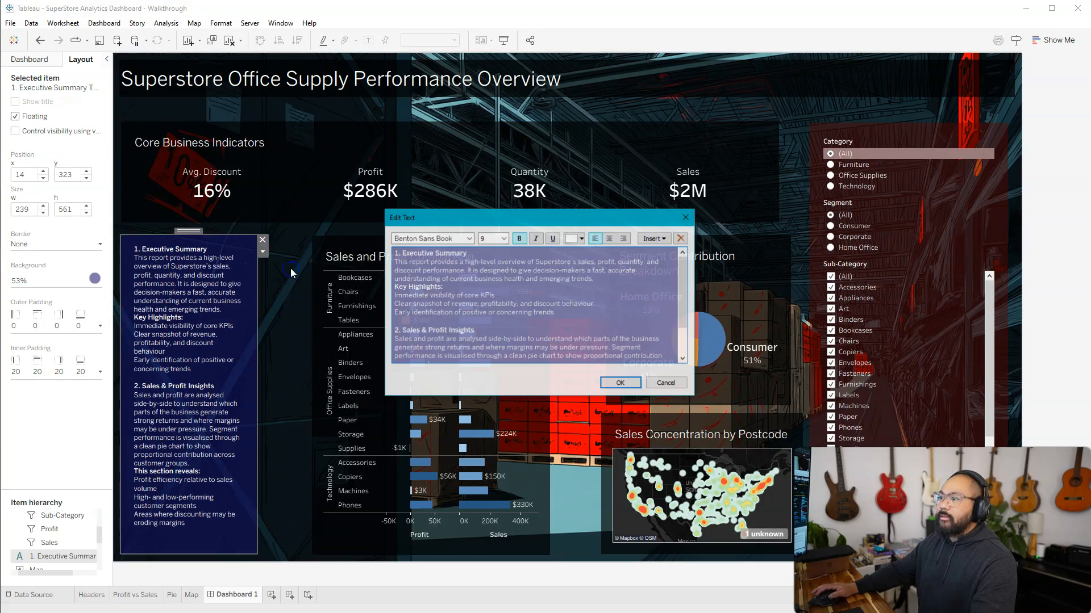
pyautogui.doubleClick(485, 238)
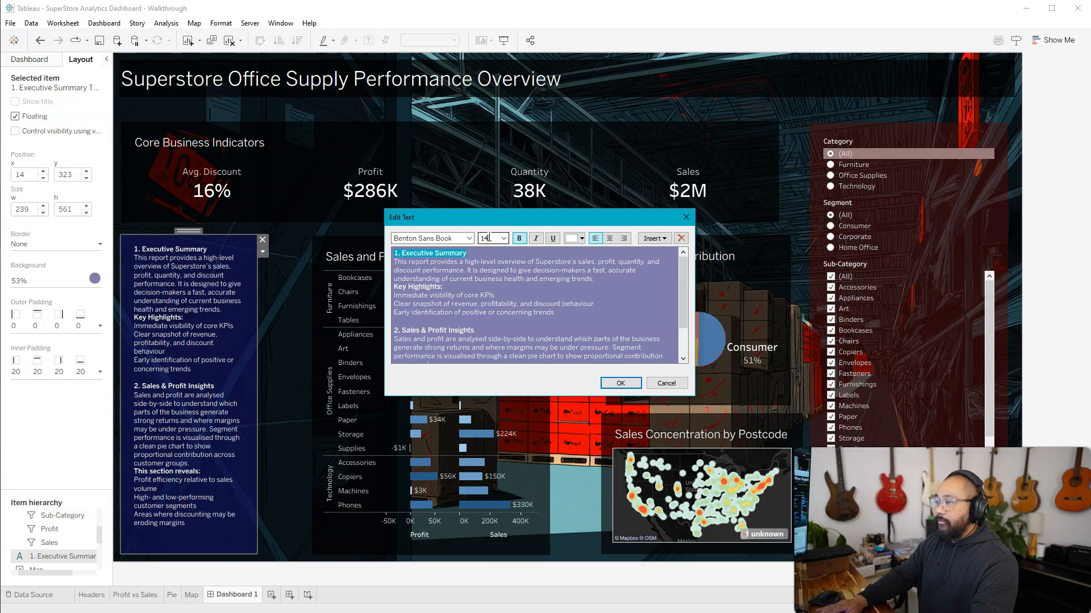
pyautogui.press('Return')
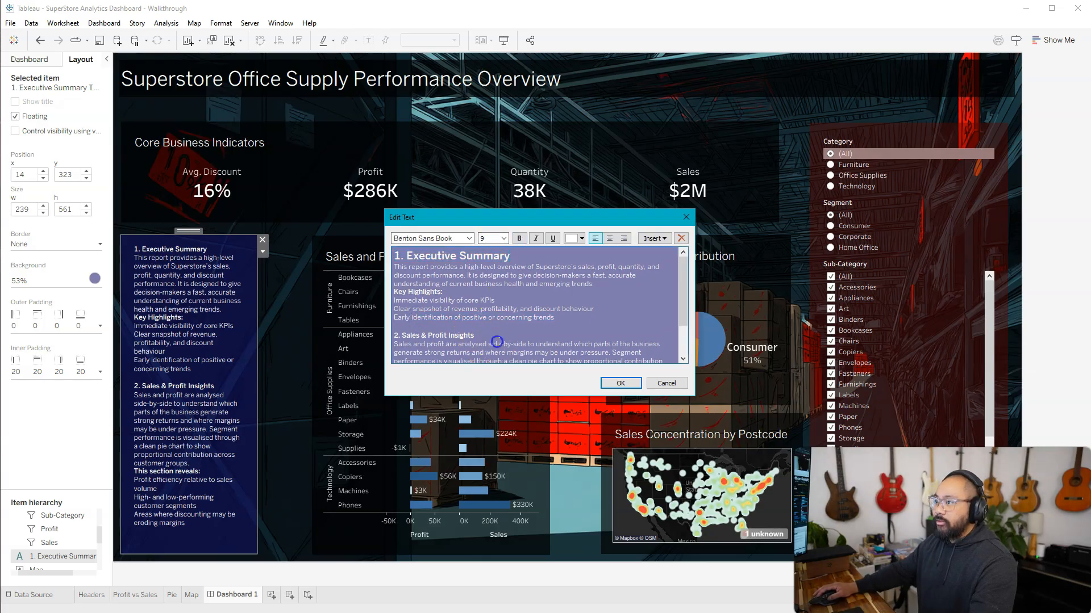
pyautogui.doubleClick(486, 238)
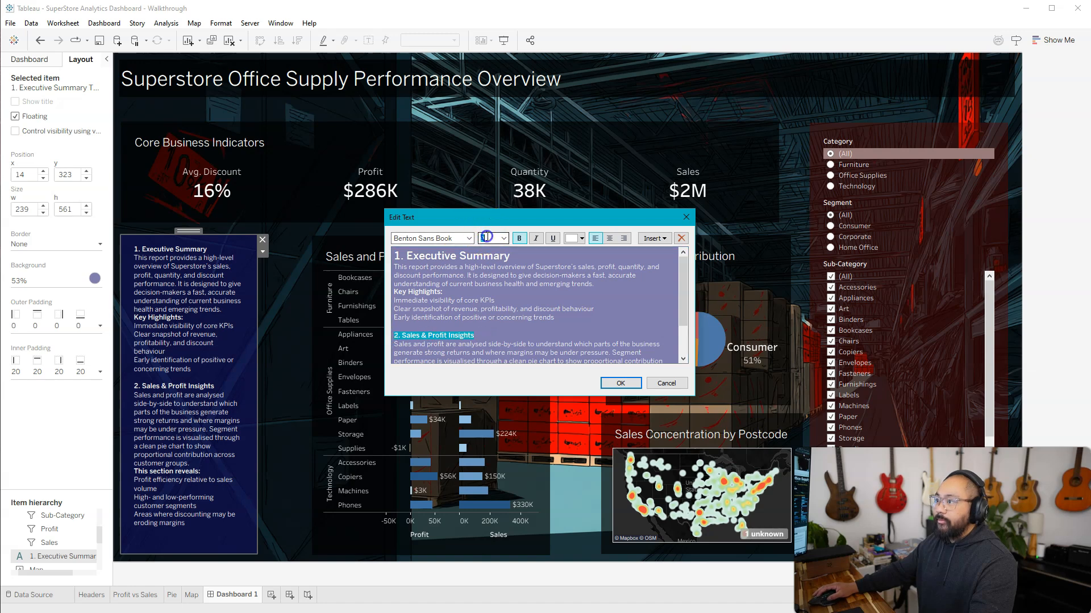
pyautogui.write('14')
pyautogui.press('Return')
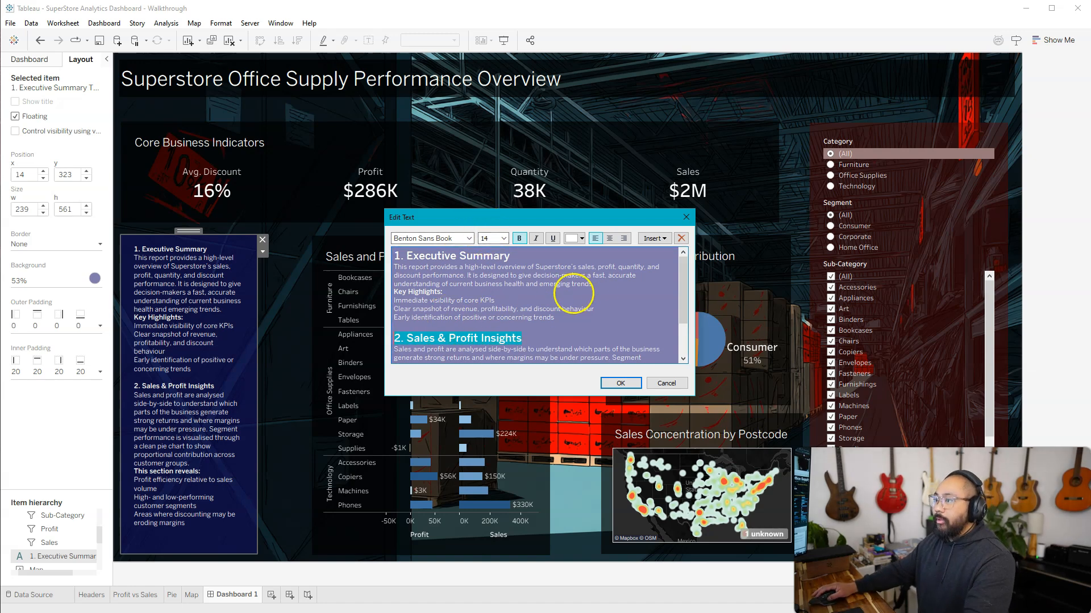
# Insert a blank line above "Key Highlights:" and above "This section reveals:", and widen the summary text box to about 294
pyautogui.press('Return')
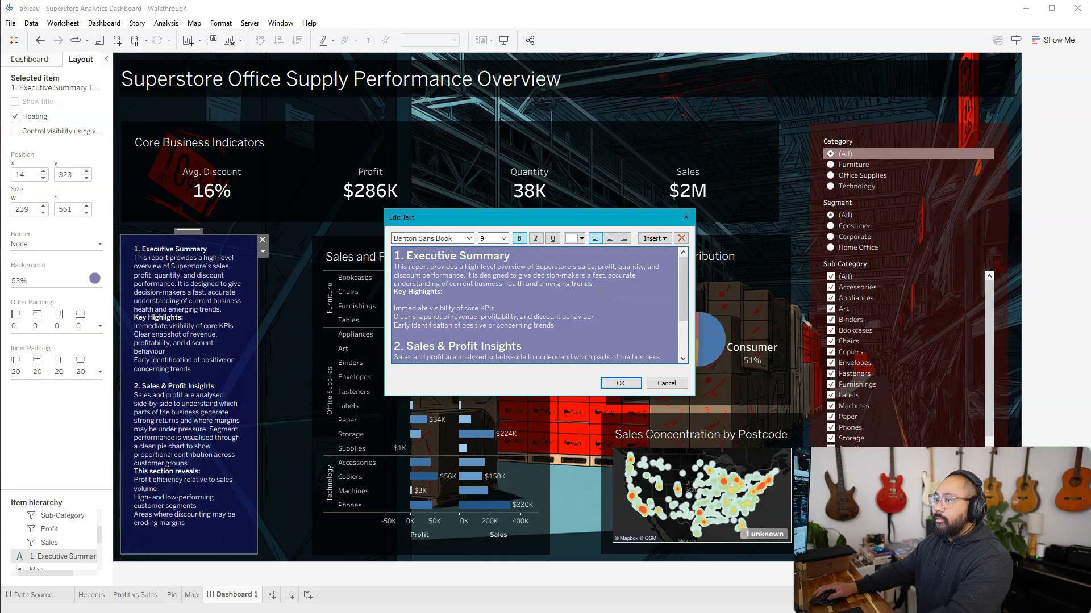
pyautogui.press('BackSpace')
pyautogui.click(600, 282)
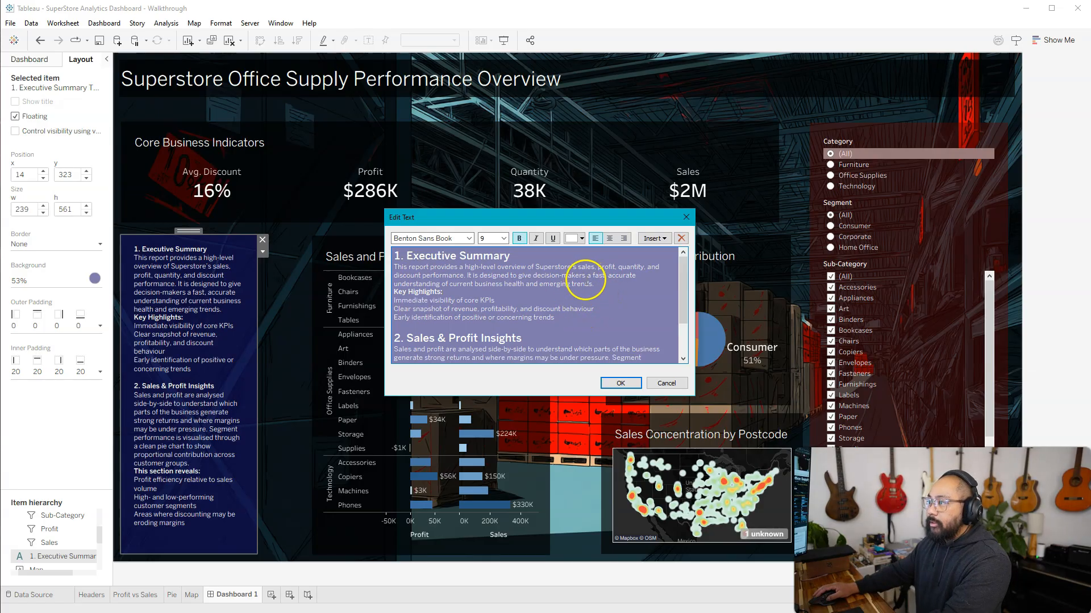
pyautogui.press('Return')
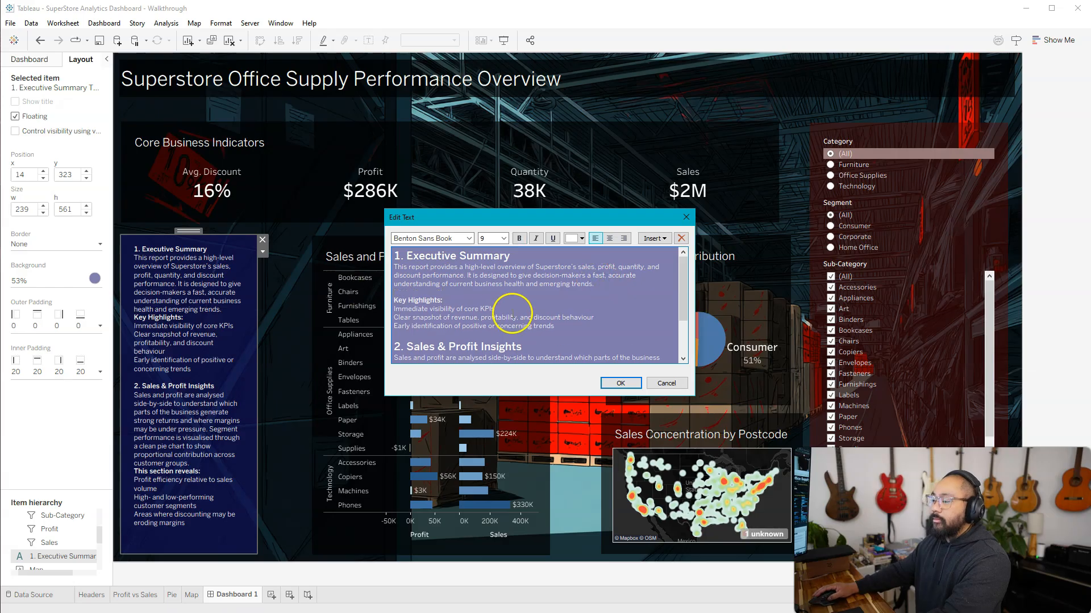
pyautogui.scroll(-3, 512, 314)
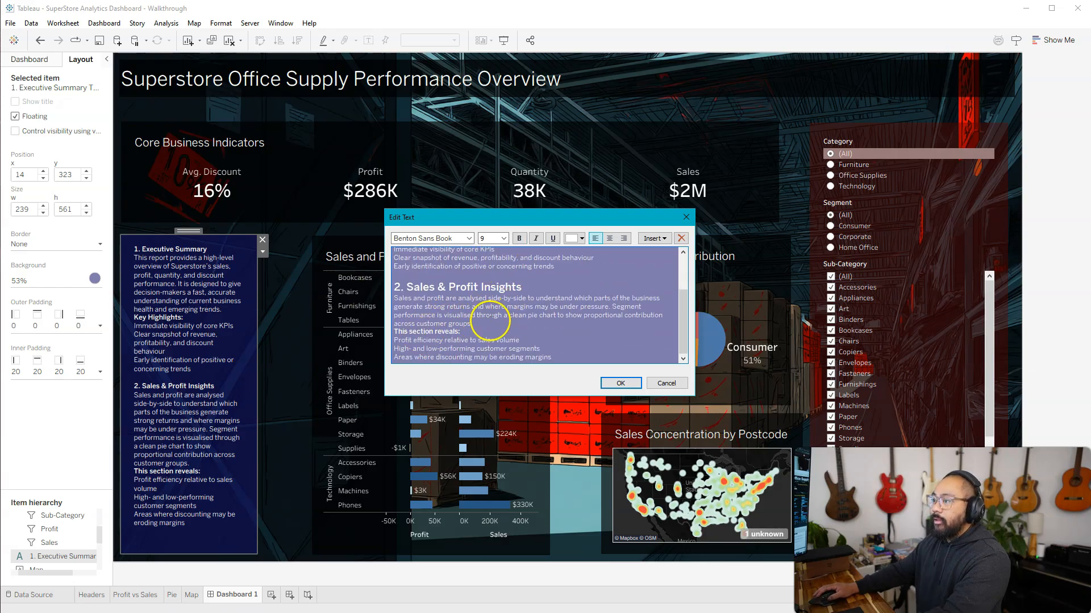
pyautogui.press('Return')
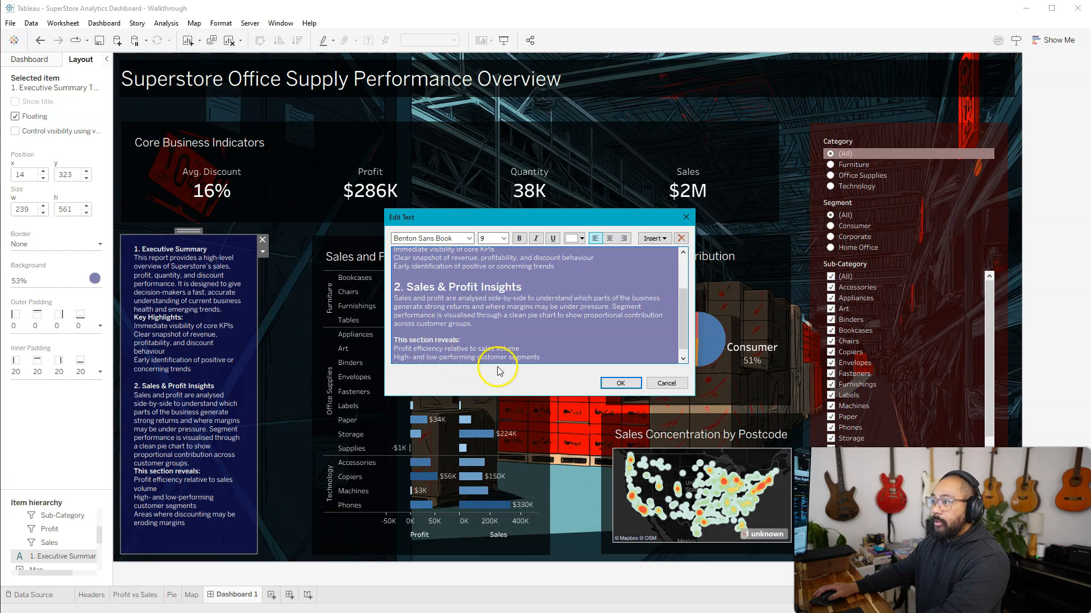
pyautogui.click(620, 383)
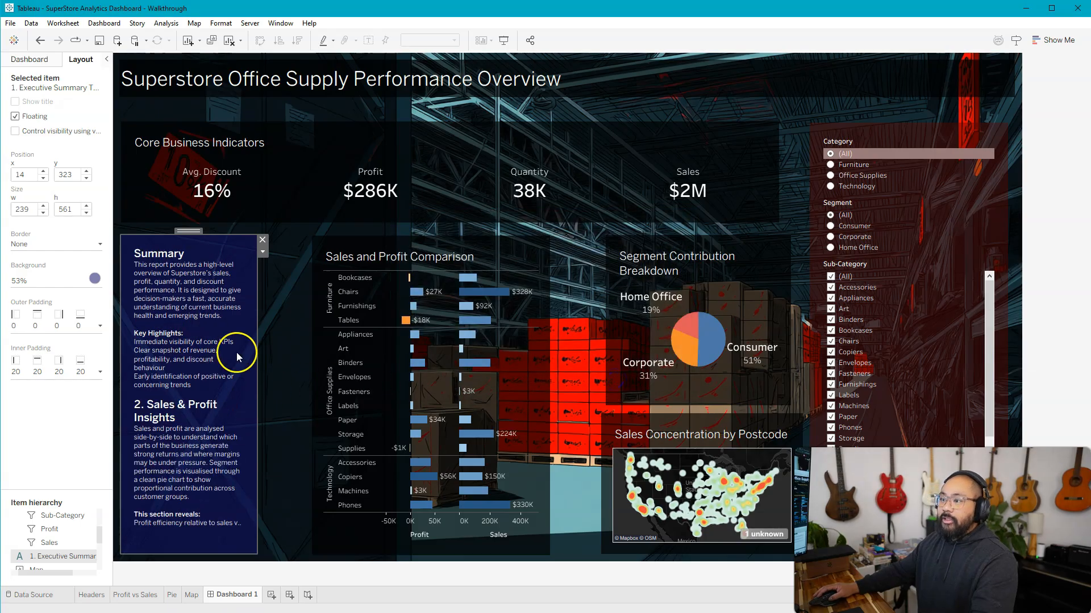
pyautogui.moveTo(258, 353); pyautogui.dragTo(288, 319)
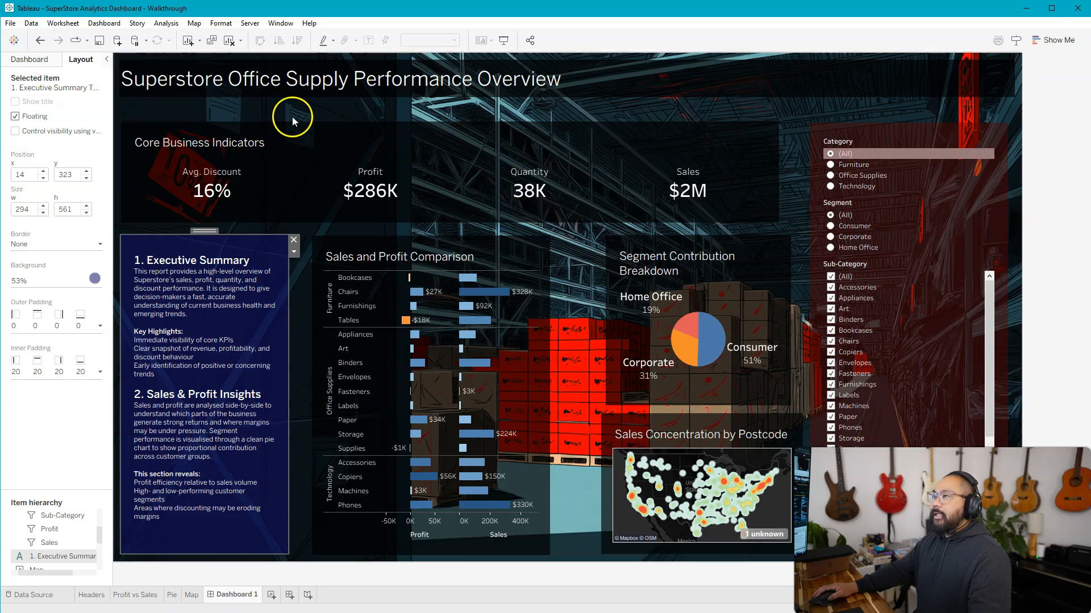
# Set the inner padding of the dashboard's main title text box to 20 on all sides
pyautogui.click(280, 81)
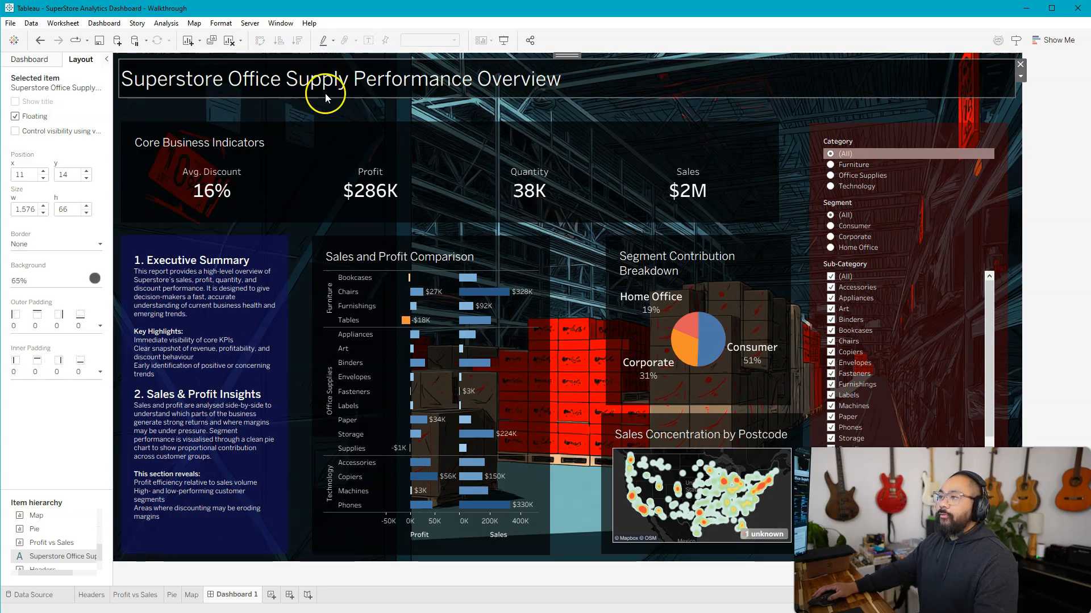
pyautogui.rightClick(388, 75)
pyautogui.click(353, 81)
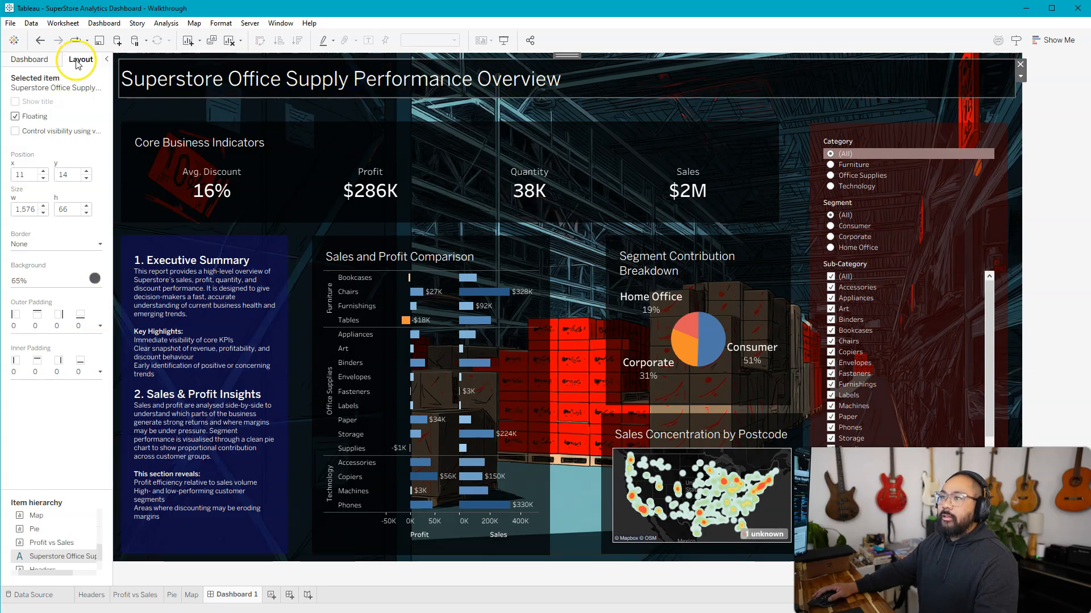
pyautogui.click(49, 324)
pyautogui.click(67, 319)
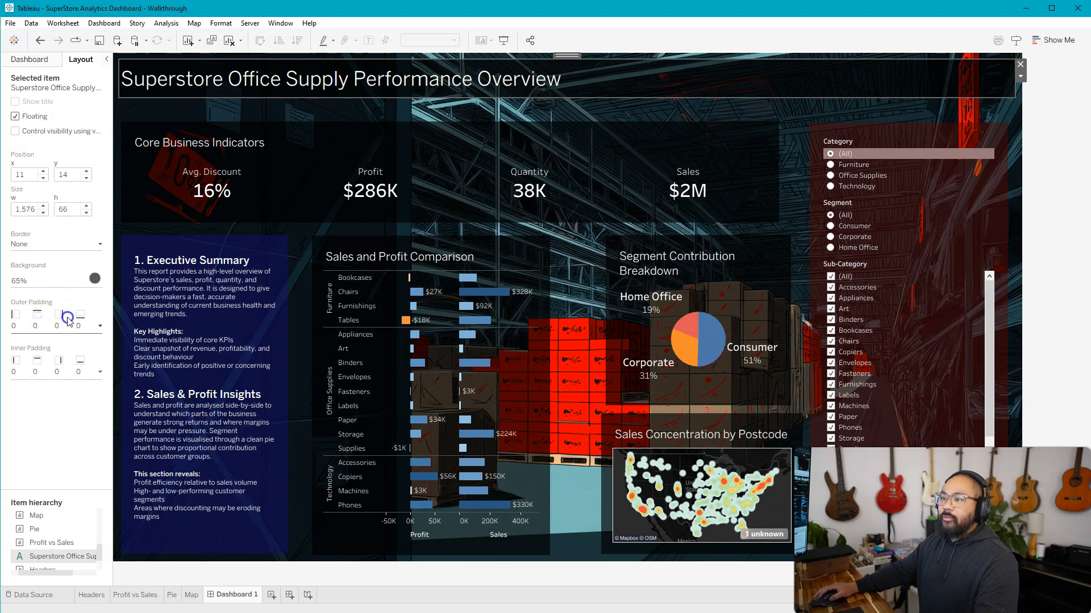
pyautogui.click(61, 370)
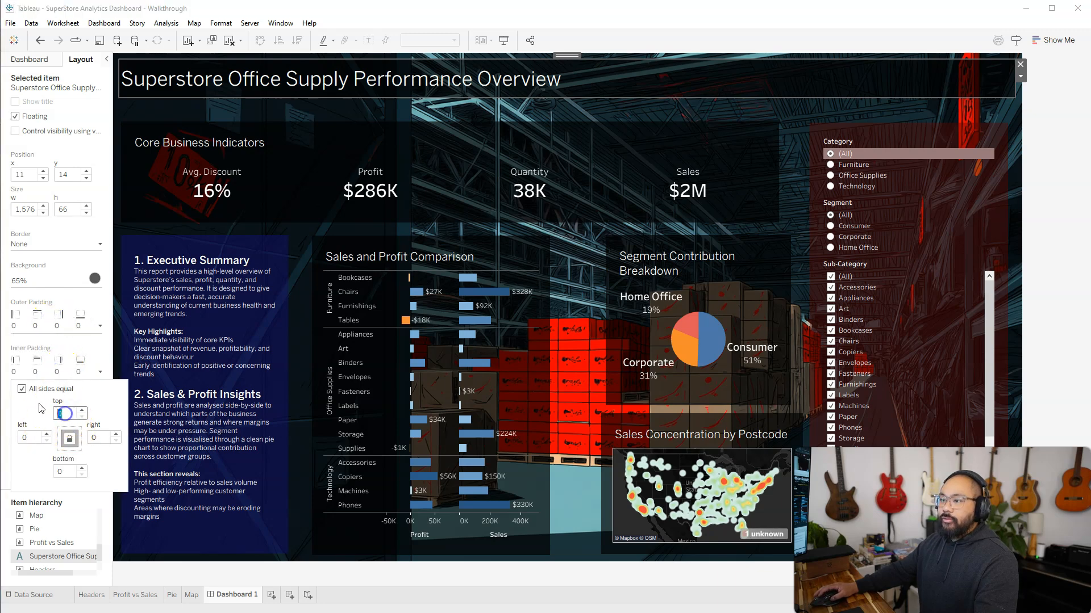
pyautogui.write('20')
pyautogui.press('Tab')
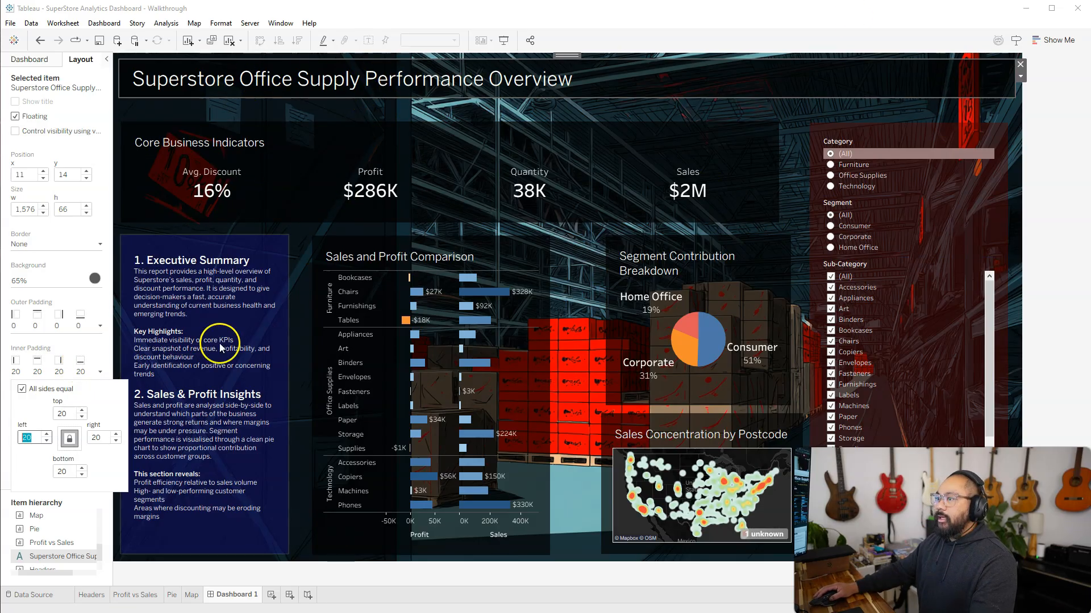
# Centre the main title text "Superstore Office Supply Performance Overview" within its text box
pyautogui.rightClick(313, 82)
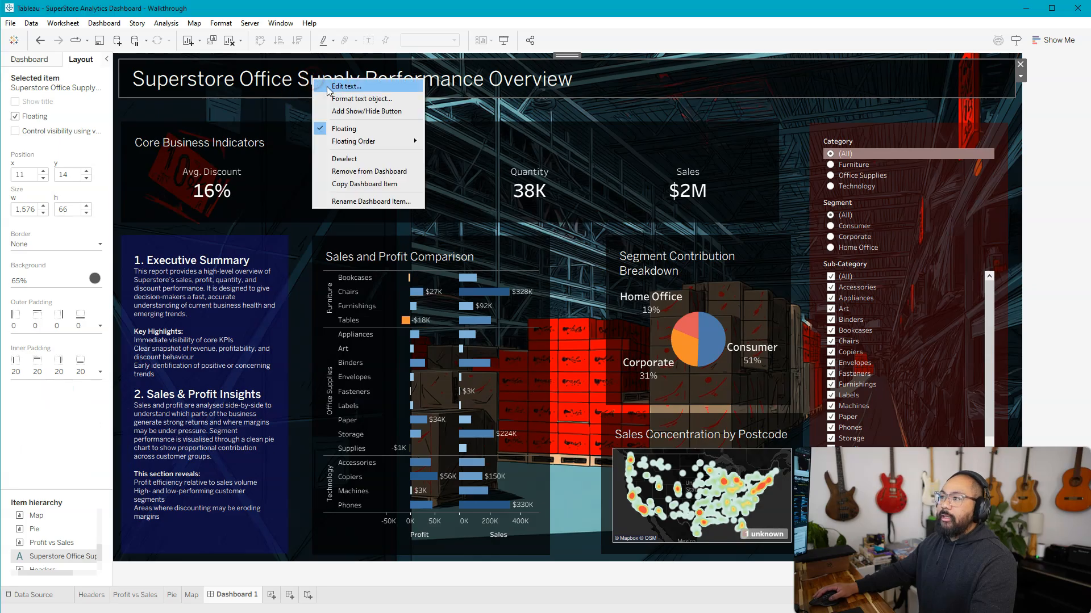
pyautogui.click(329, 88)
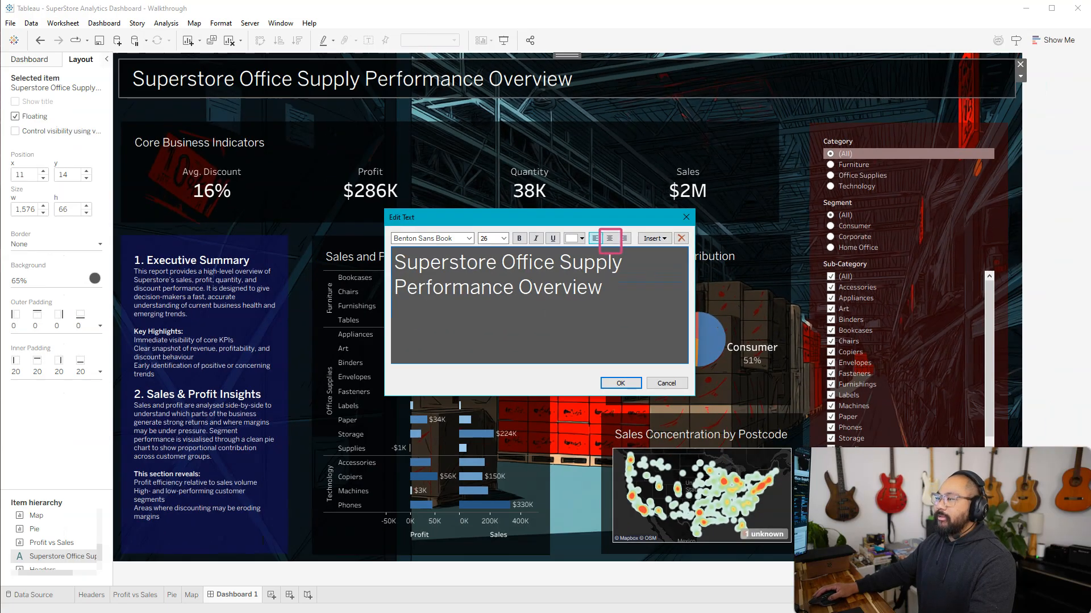
pyautogui.click(610, 238)
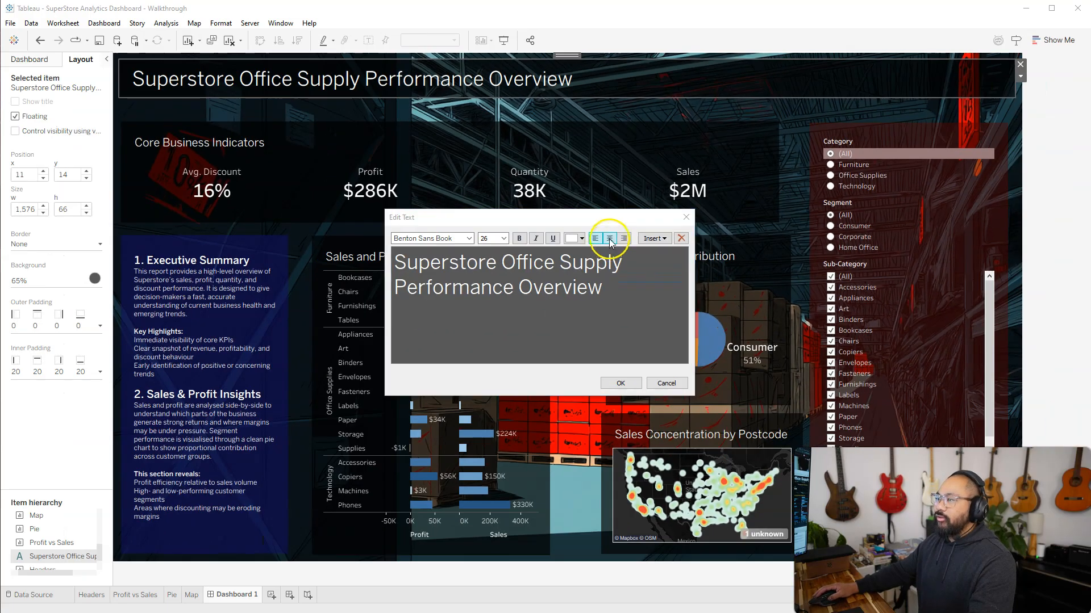
pyautogui.click(620, 383)
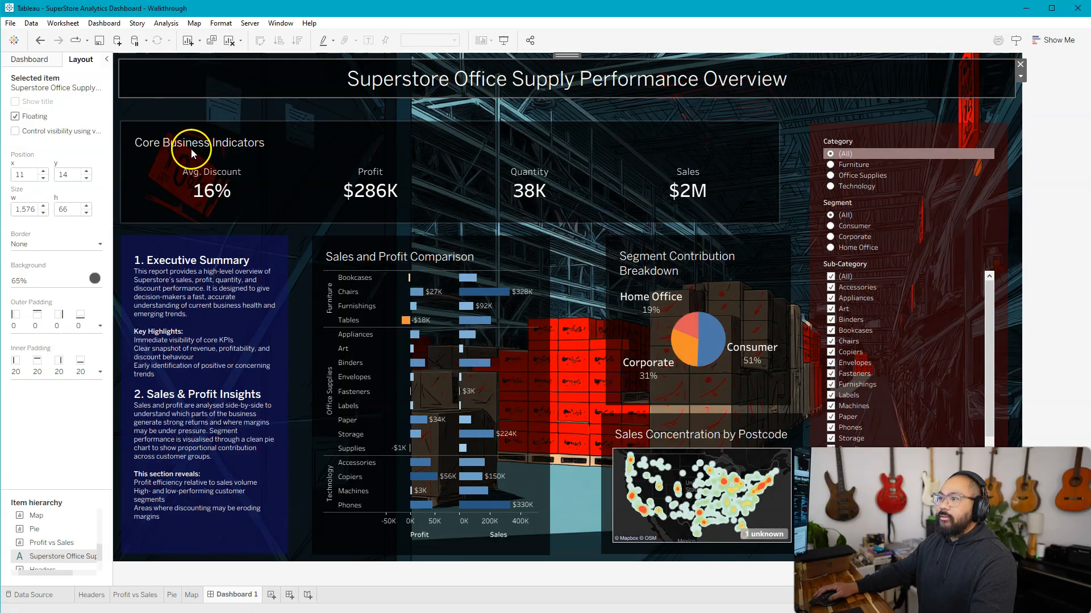
# Centre the sheet titles of the Core Business Indicators and the Sales and Profit Comparison chart
pyautogui.doubleClick(190, 146)
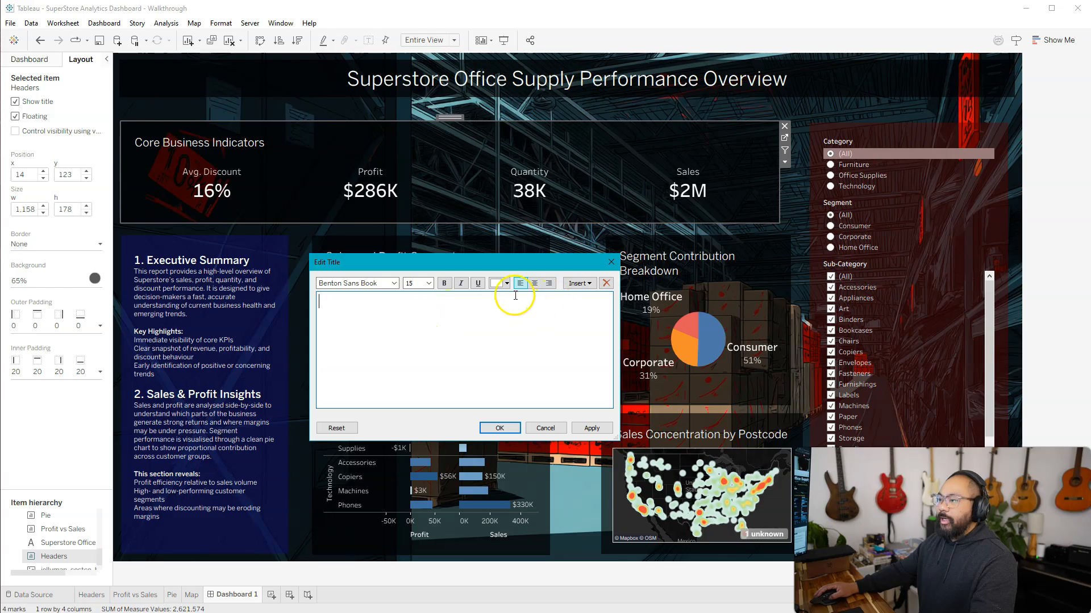
pyautogui.click(534, 284)
pyautogui.click(503, 430)
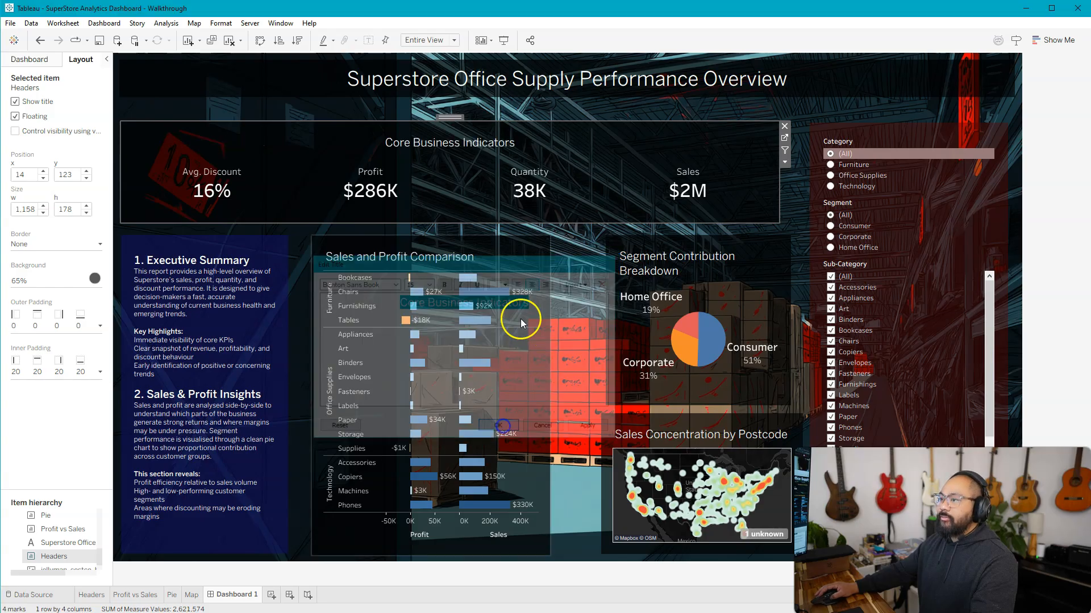
pyautogui.doubleClick(426, 253)
pyautogui.click(534, 283)
pyautogui.click(500, 428)
# Centre the sheet titles of the Segment Contribution Breakdown pie chart and the Sales Concentration by Postcode map
pyautogui.doubleClick(660, 265)
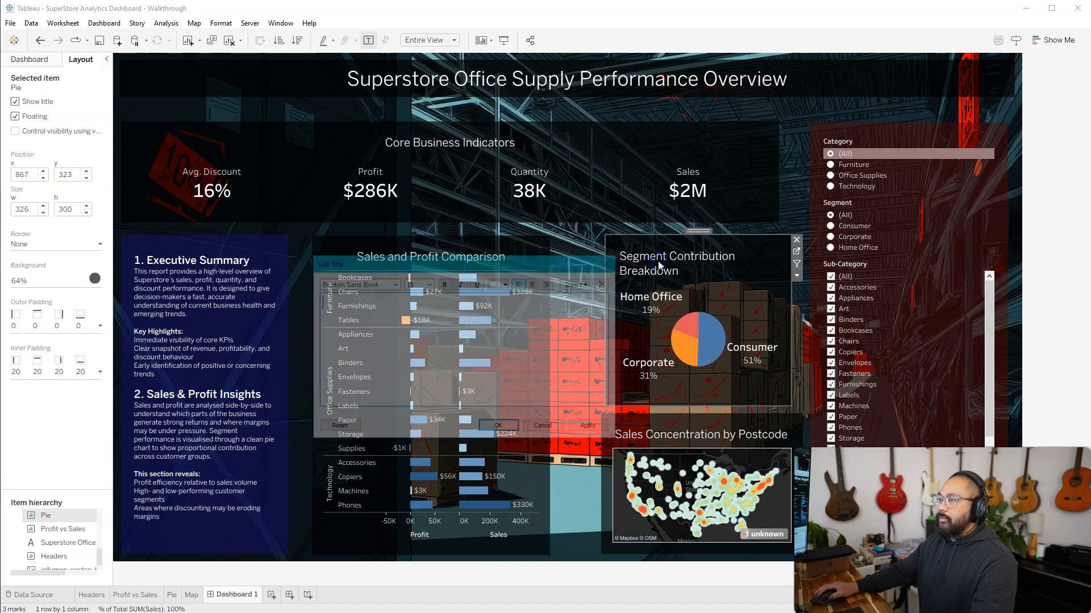
pyautogui.click(534, 283)
pyautogui.click(499, 427)
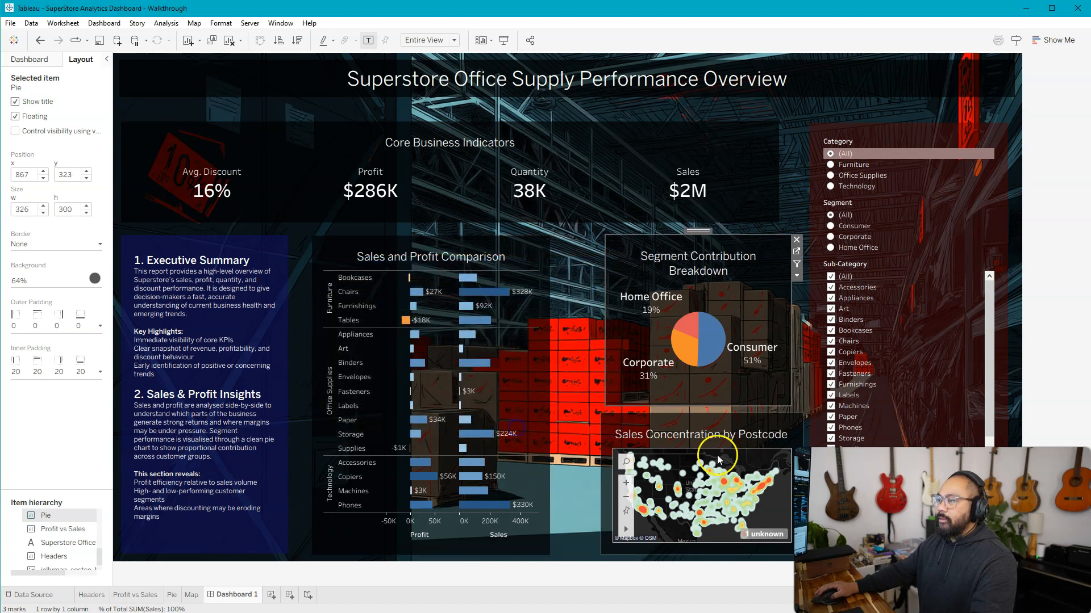
pyautogui.doubleClick(687, 434)
pyautogui.click(534, 282)
pyautogui.click(499, 428)
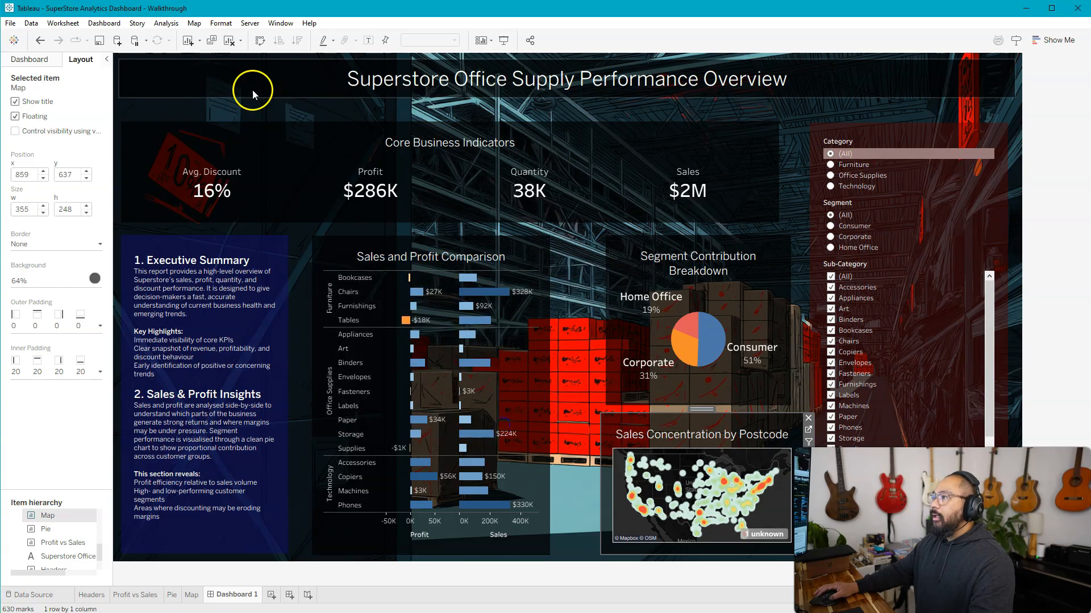
# Move the main title text box up to the dashboard's upper edge and widen it to about 1,601 px to span the full width
pyautogui.click(549, 66)
pyautogui.moveTo(561, 56); pyautogui.dragTo(555, 55)
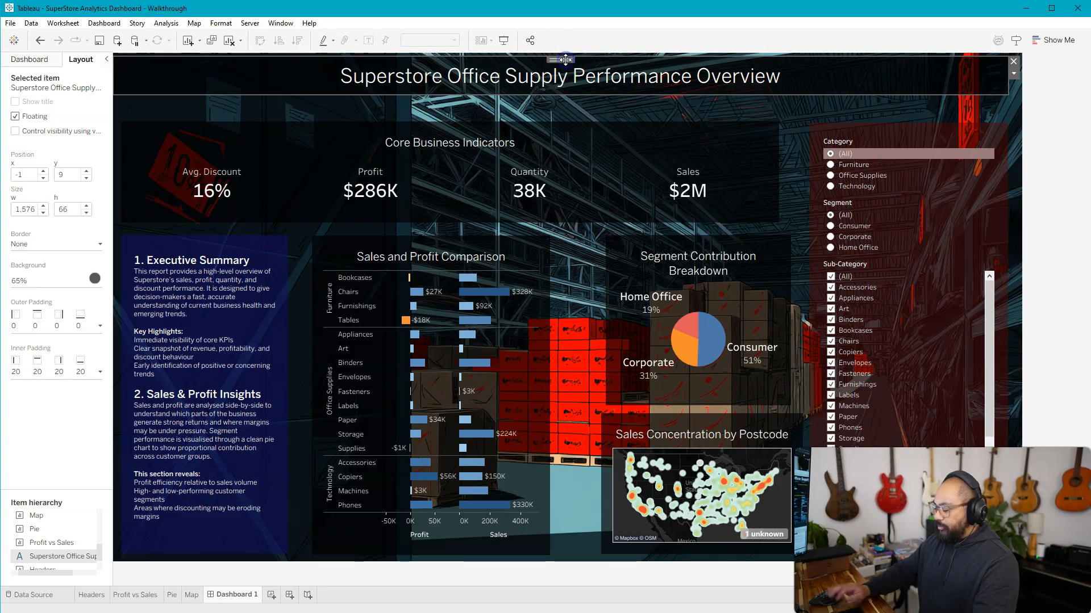
pyautogui.moveTo(565, 60); pyautogui.dragTo(565, 59)
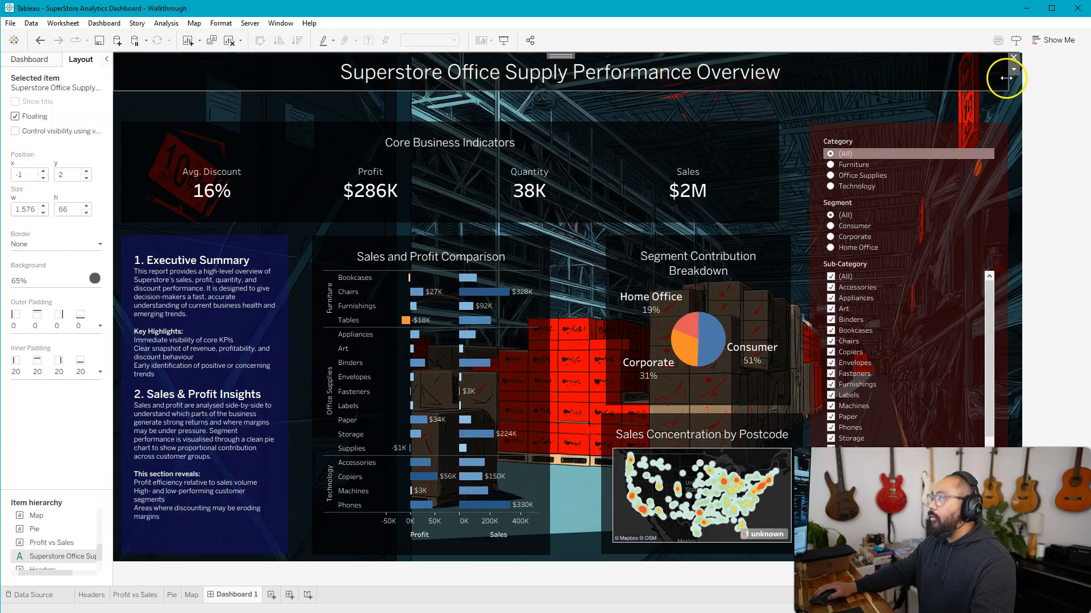
pyautogui.moveTo(1023, 78); pyautogui.dragTo(1021, 78)
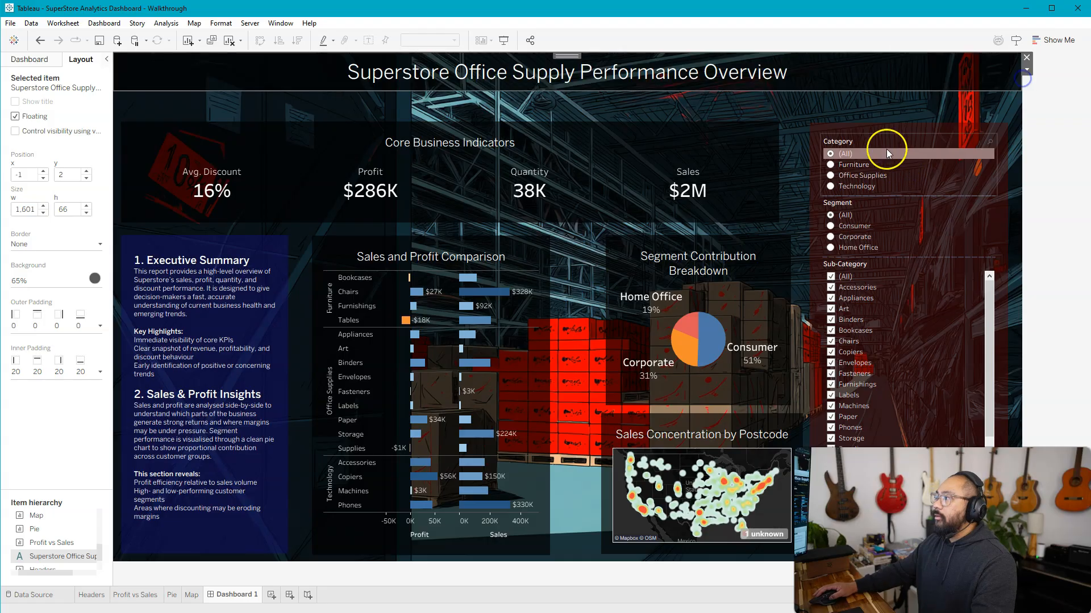
# Move the Core Business Indicators and the filter container up to about y 85 beneath the title, and narrow the container against the dashboard's right edge
pyautogui.click(604, 130)
pyautogui.moveTo(443, 121); pyautogui.dragTo(449, 96)
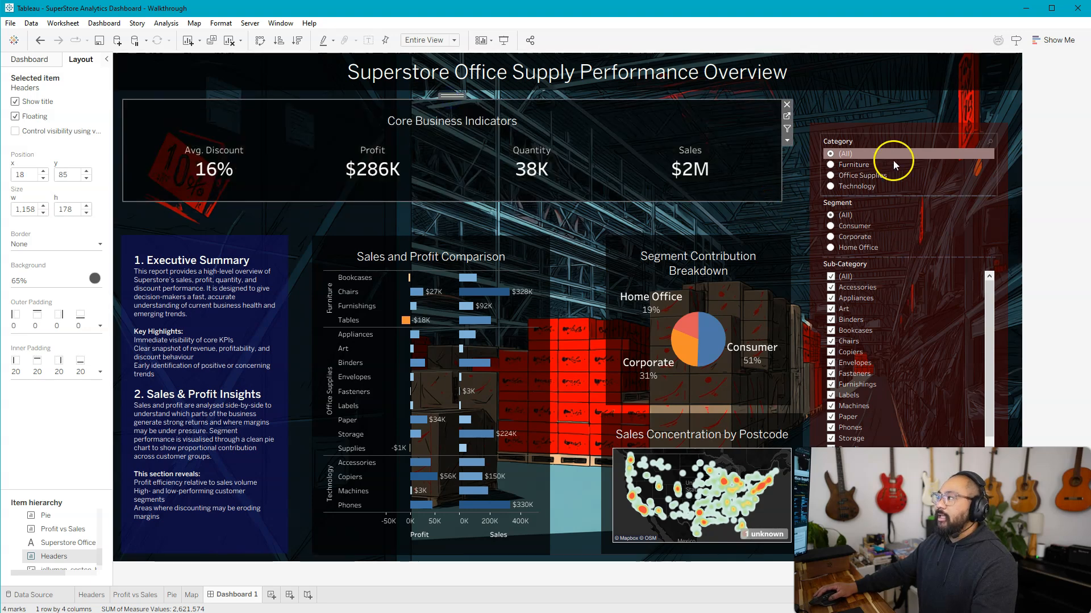
pyautogui.click(930, 130)
pyautogui.moveTo(918, 118); pyautogui.dragTo(922, 96)
pyautogui.moveTo(812, 516); pyautogui.dragTo(847, 516)
pyautogui.moveTo(850, 227); pyautogui.dragTo(877, 227)
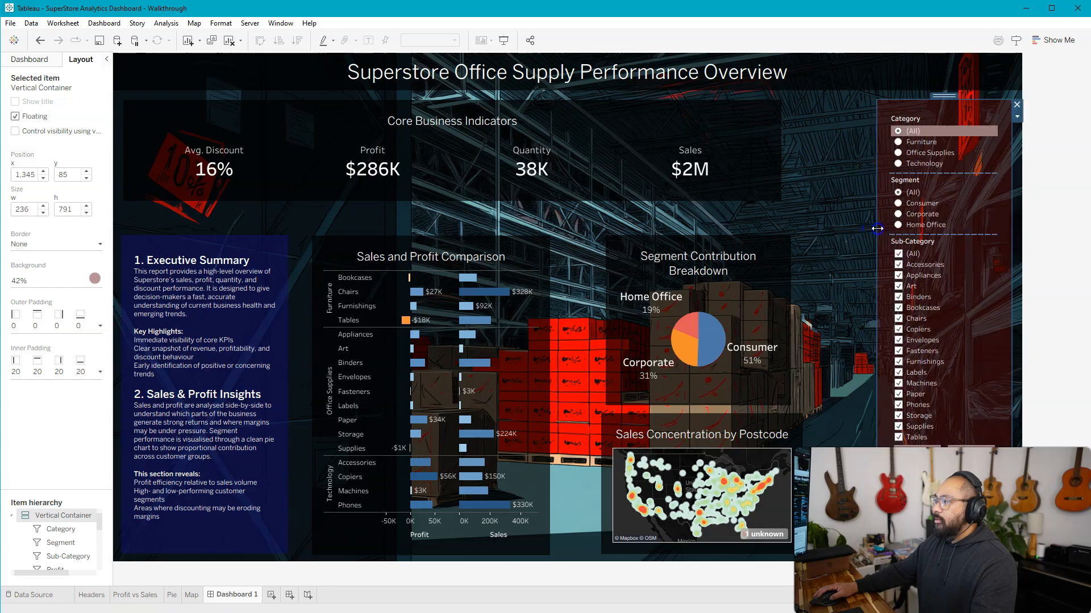
# Widen the Core Business Indicators sheet to about 1,303 px, up to the filter container, and reduce its height while keeping the figures readable
pyautogui.click(759, 114)
pyautogui.click(760, 193)
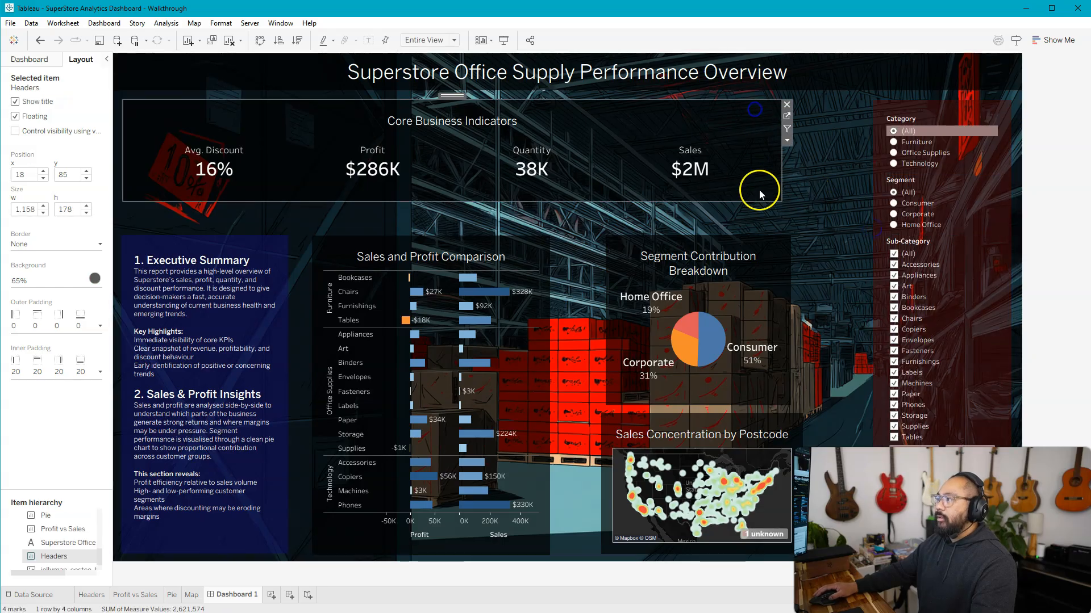
pyautogui.moveTo(782, 201); pyautogui.dragTo(864, 180)
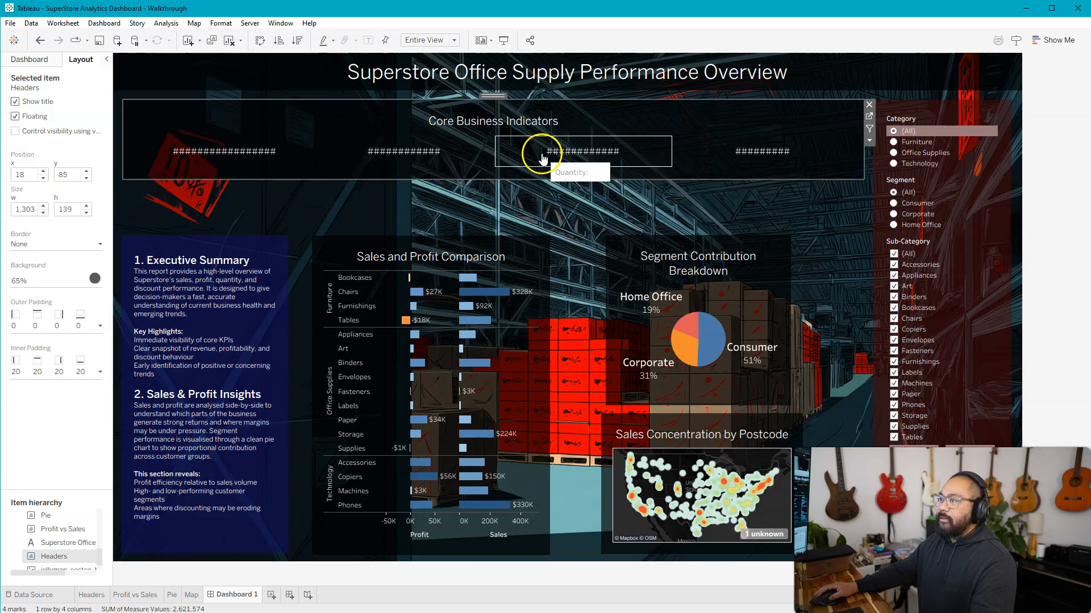
pyautogui.moveTo(723, 180); pyautogui.dragTo(720, 196)
# Move the Executive Summary text box up beneath the Core Business Indicators and resize it to about 281 by 604 px
pyautogui.click(196, 251)
pyautogui.moveTo(195, 230); pyautogui.dragTo(199, 205)
pyautogui.moveTo(292, 528); pyautogui.dragTo(297, 551)
pyautogui.moveTo(296, 465); pyautogui.dragTo(284, 465)
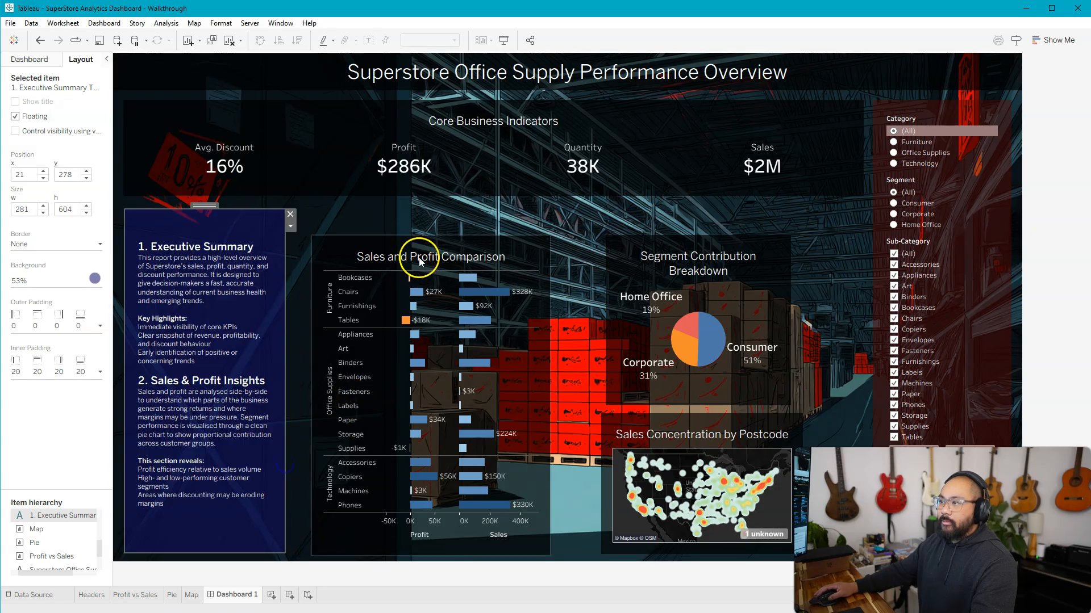
# Move the Sales and Profit Comparison chart up beside the Executive Summary and enlarge it to about 517 by 602 px
pyautogui.click(418, 260)
pyautogui.moveTo(426, 235); pyautogui.dragTo(415, 210)
pyautogui.moveTo(539, 531); pyautogui.dragTo(593, 552)
# Move the Segment Contribution Breakdown pie chart up beside the filter container to about y 276 and resize it from its lower left corner
pyautogui.click(716, 343)
pyautogui.moveTo(705, 235); pyautogui.dragTo(773, 203)
pyautogui.moveTo(676, 379); pyautogui.dragTo(669, 381)
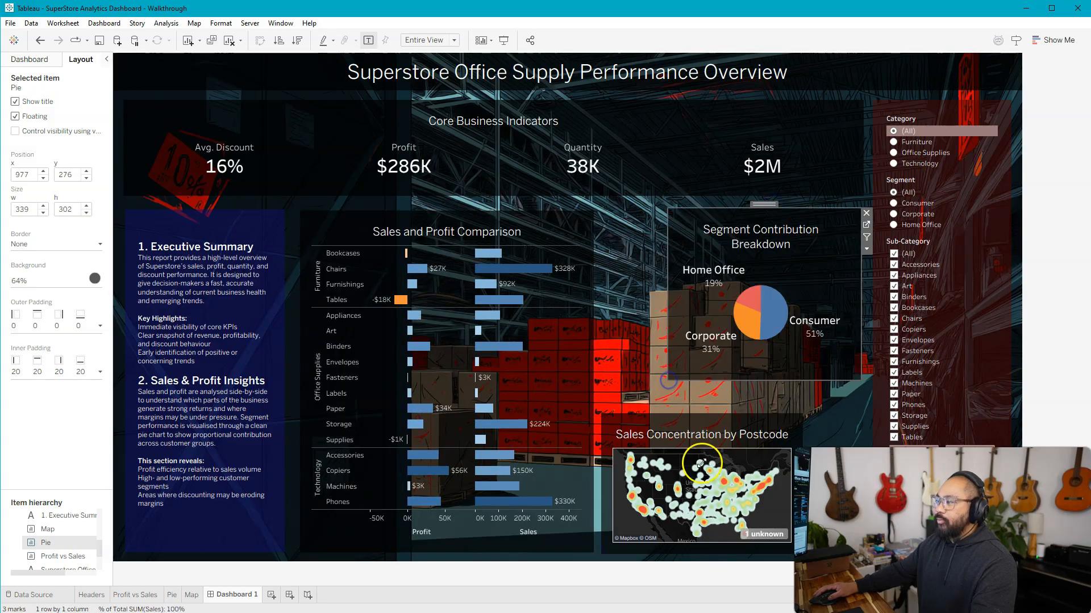
# Move the Sales Concentration by Postcode map beneath the pie chart and extend its upper left corner to align with the chart
pyautogui.click(714, 427)
pyautogui.moveTo(714, 427); pyautogui.dragTo(772, 422)
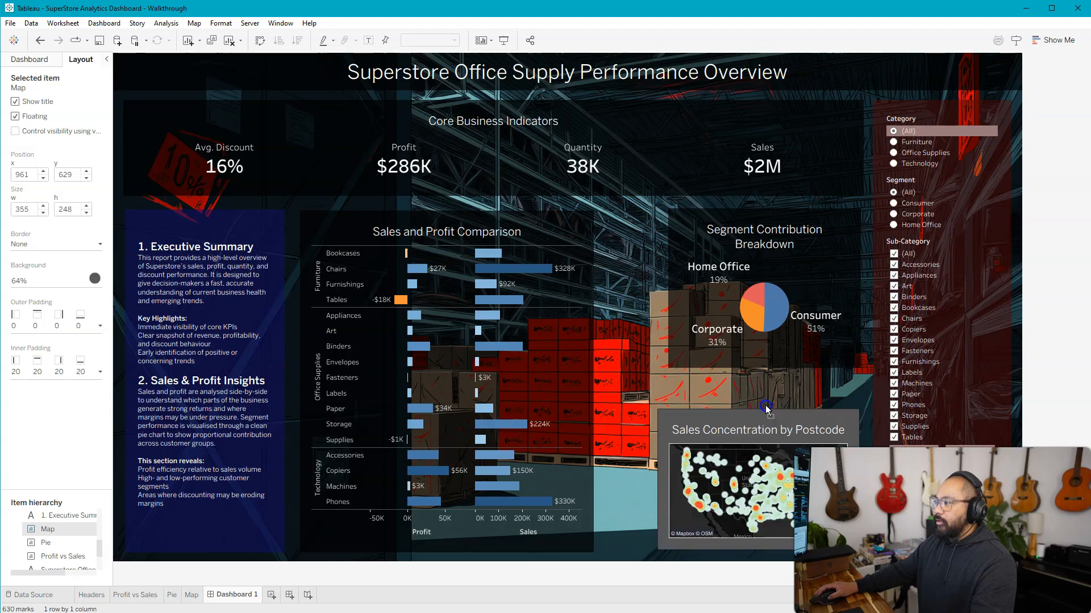
pyautogui.moveTo(657, 409); pyautogui.dragTo(665, 379)
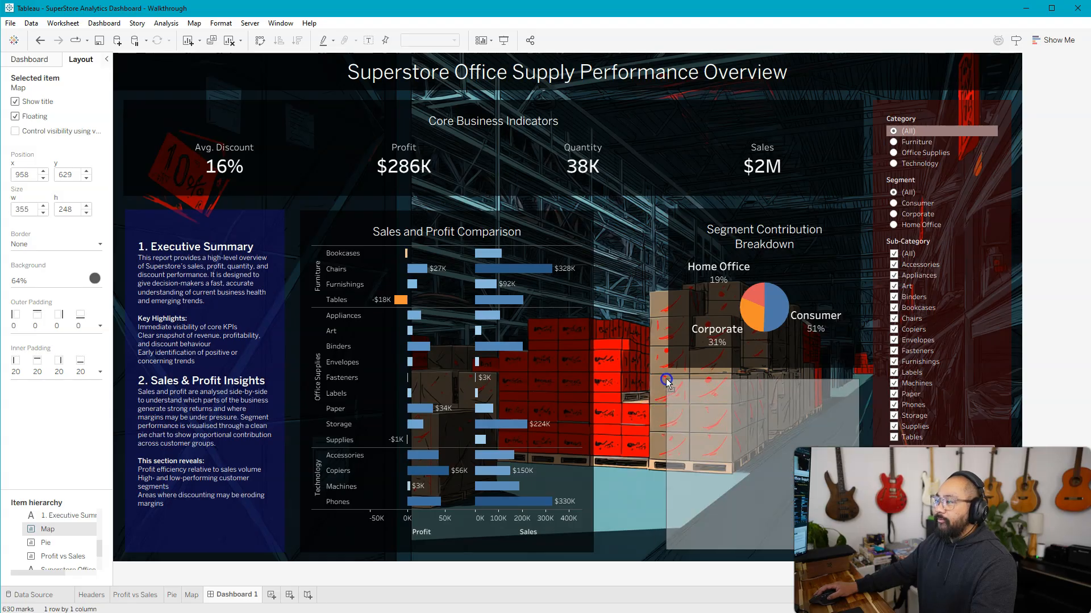
# Widen the Sales and Profit Comparison chart to about 621 px to close the gap beside the pie chart and map
pyautogui.click(588, 340)
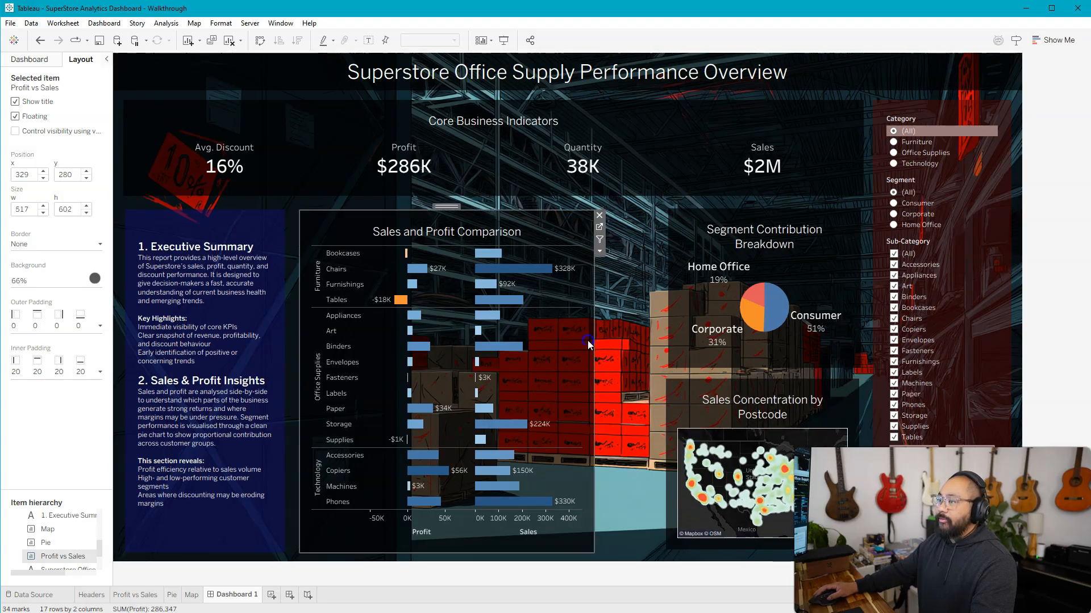
pyautogui.moveTo(595, 340); pyautogui.dragTo(653, 342)
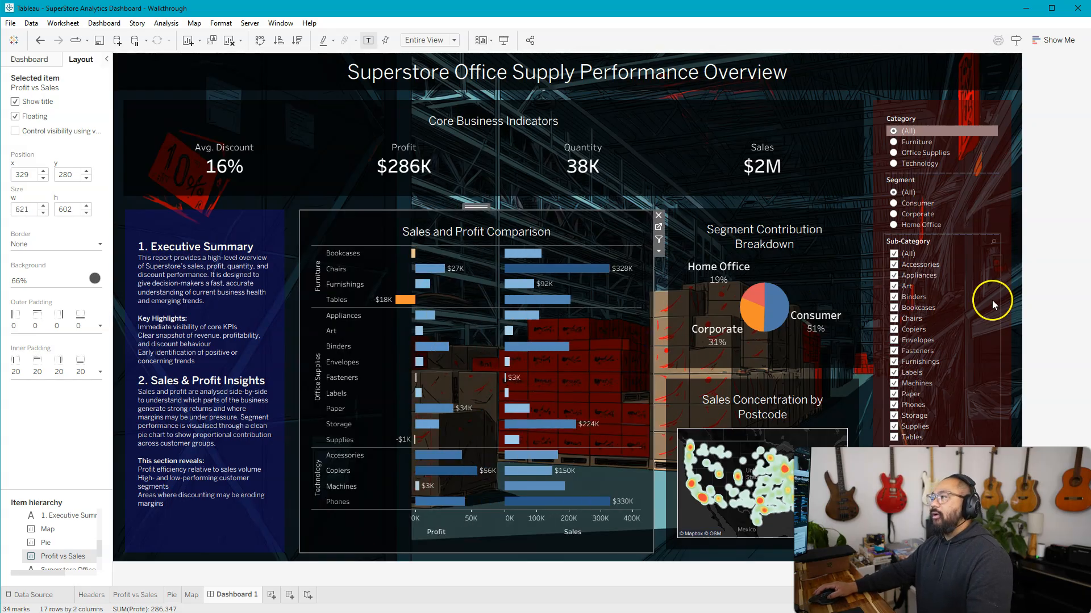
pyautogui.click(1033, 300)
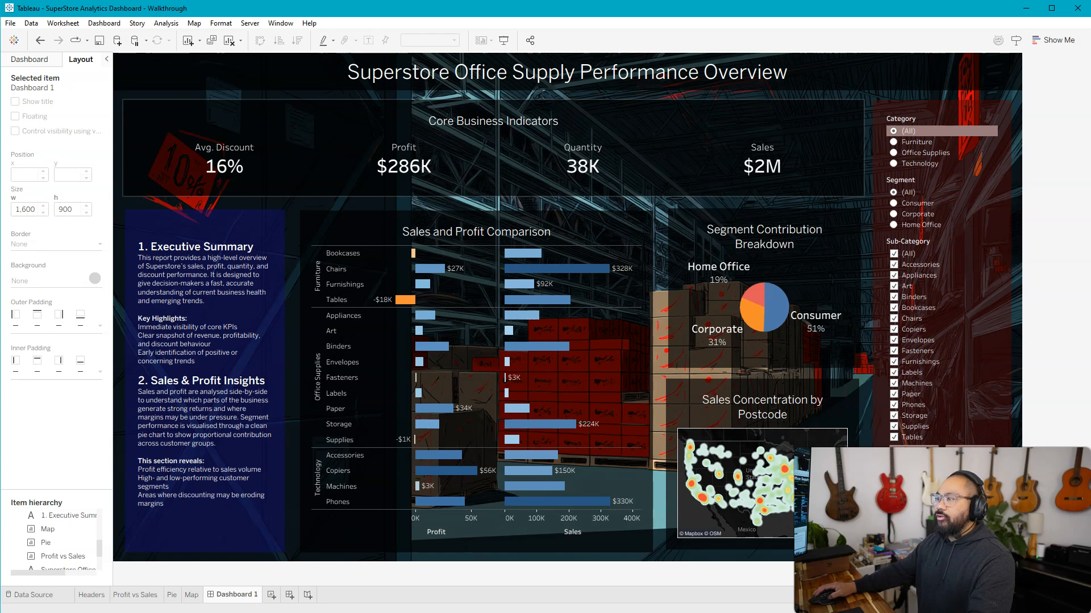
# Format the workbook's worksheet titles in bold light orange
pyautogui.click(221, 24)
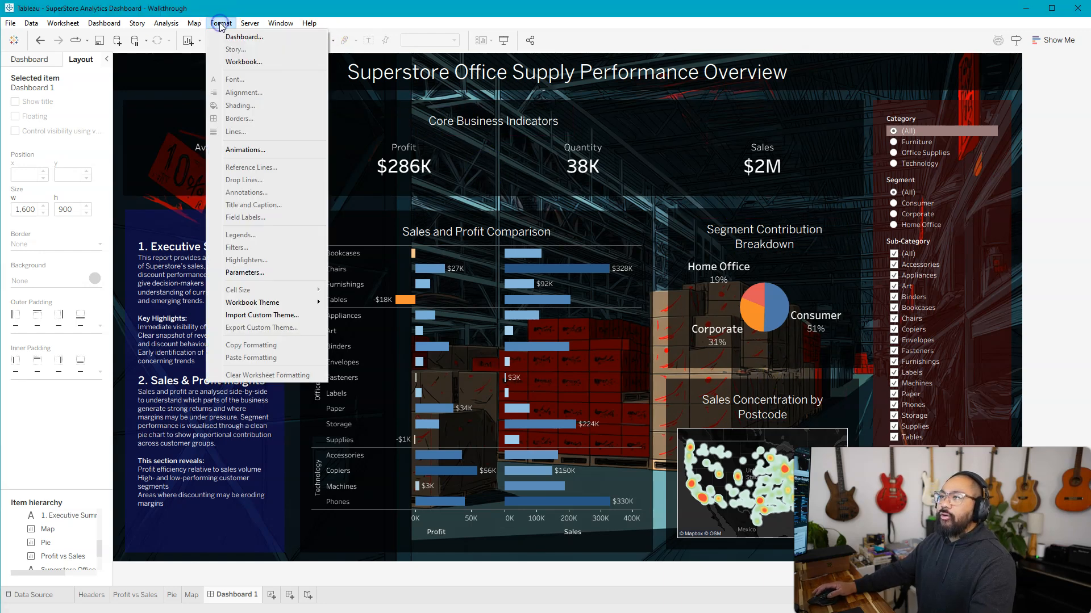
pyautogui.click(253, 63)
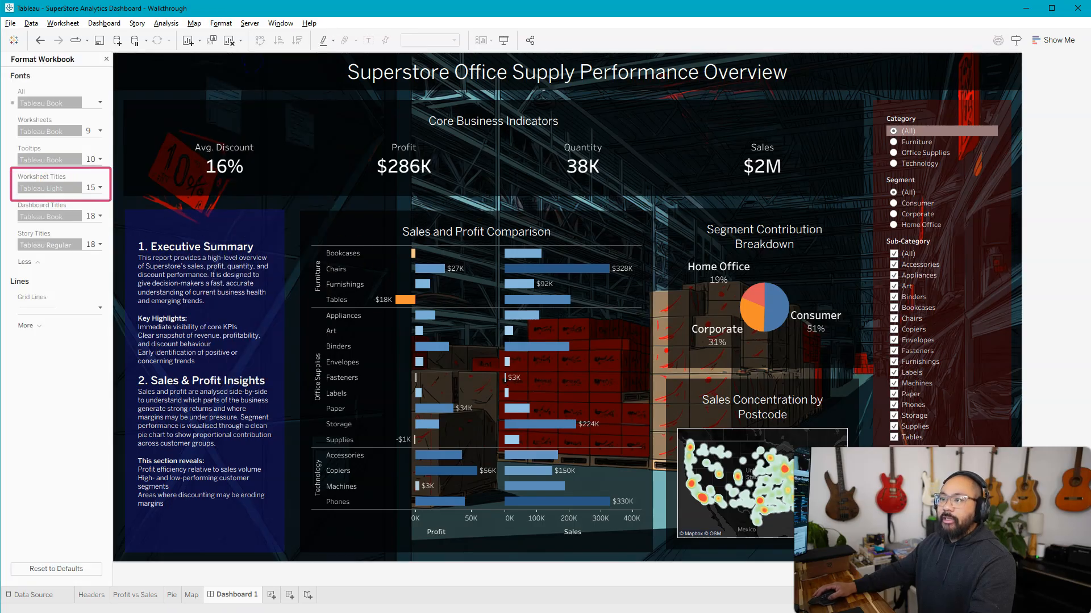
pyautogui.click(99, 188)
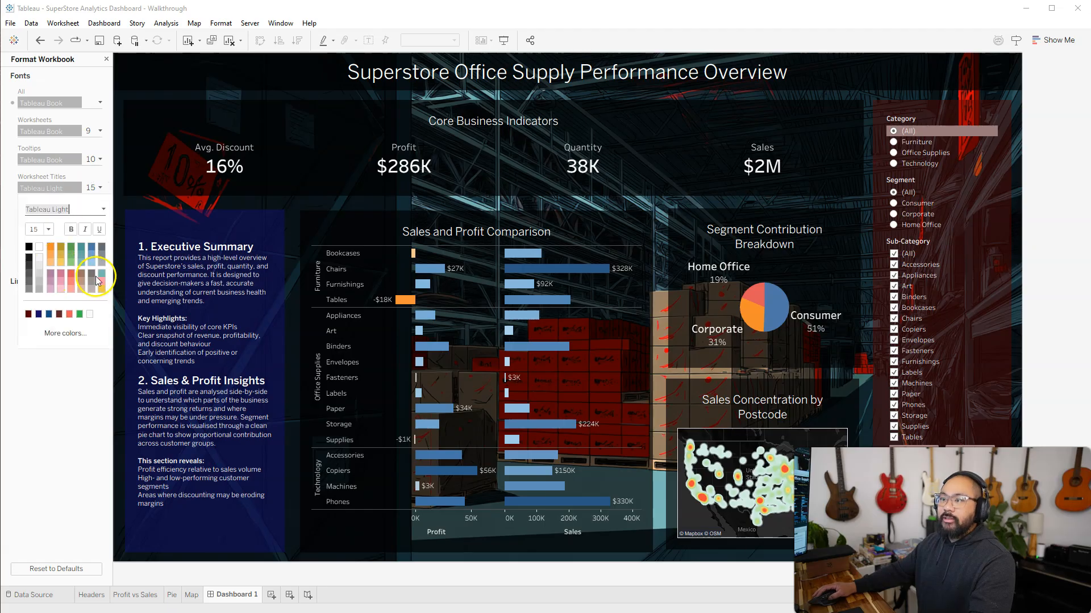
pyautogui.click(100, 289)
pyautogui.click(71, 228)
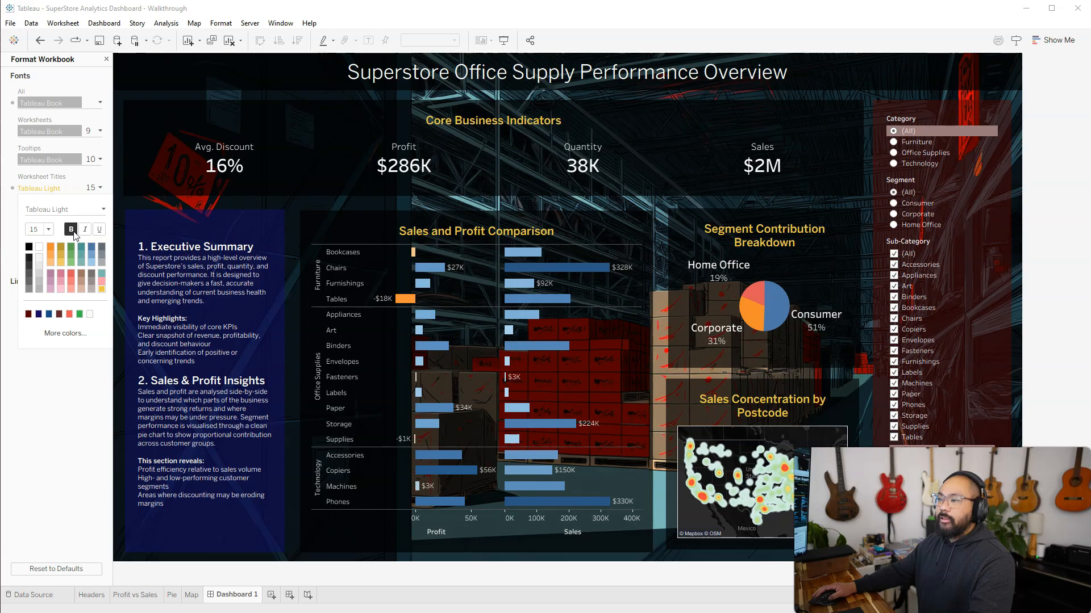
pyautogui.click(52, 255)
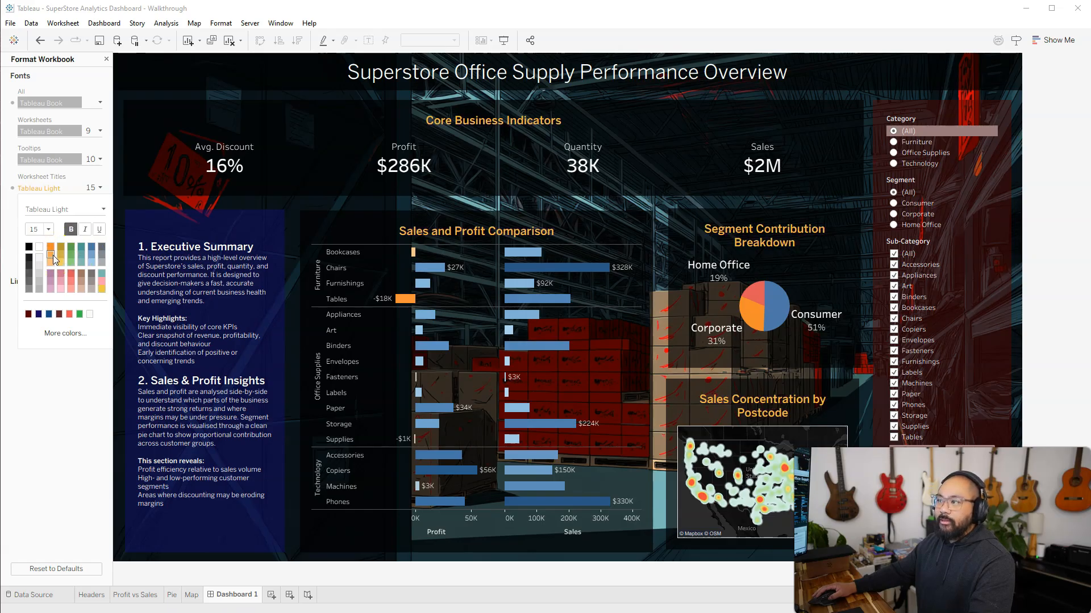
pyautogui.click(87, 446)
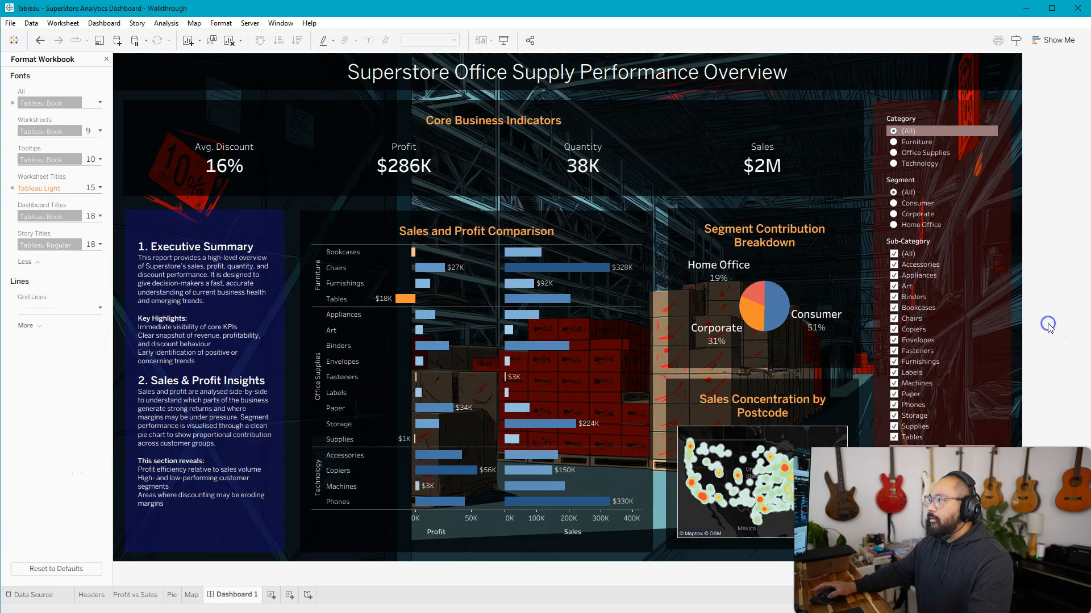